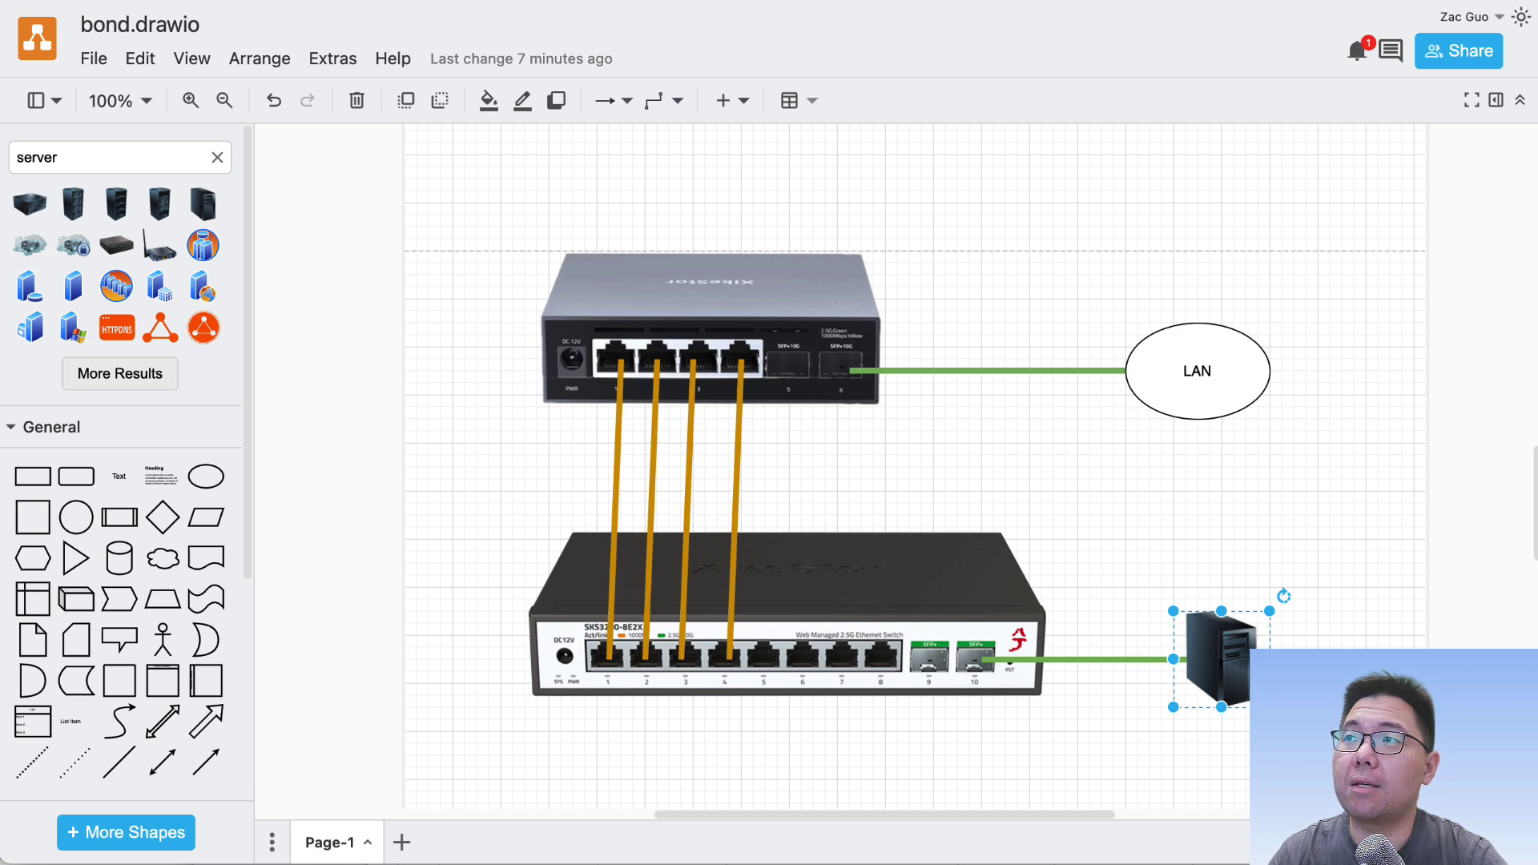
Step: Select all diagram shapes and the lower-right server, then clear the selection
key("Escape")
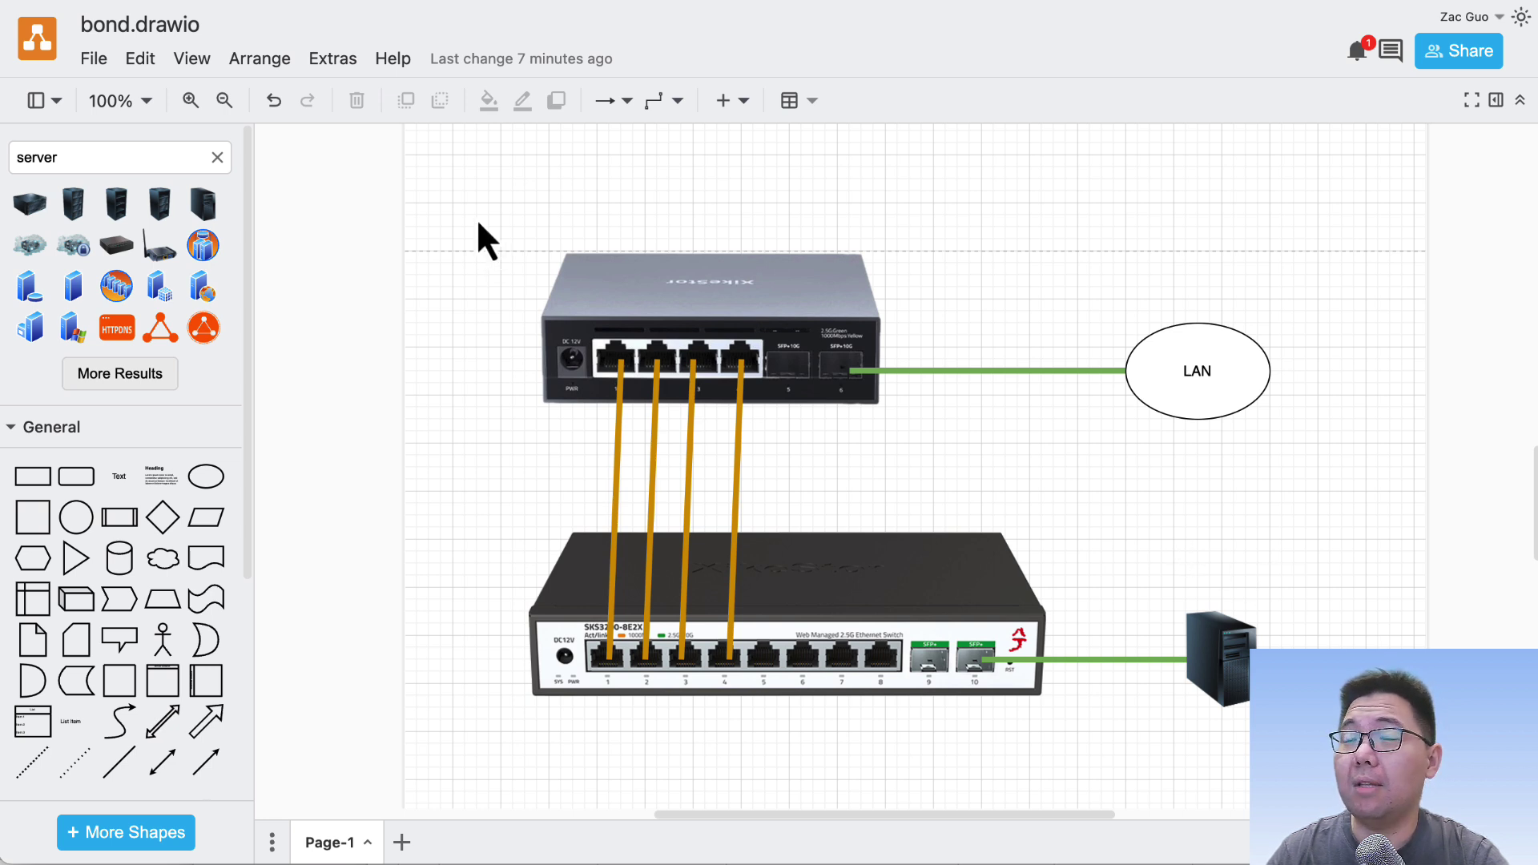
left_click_drag(475, 214, 1317, 756)
key("Escape")
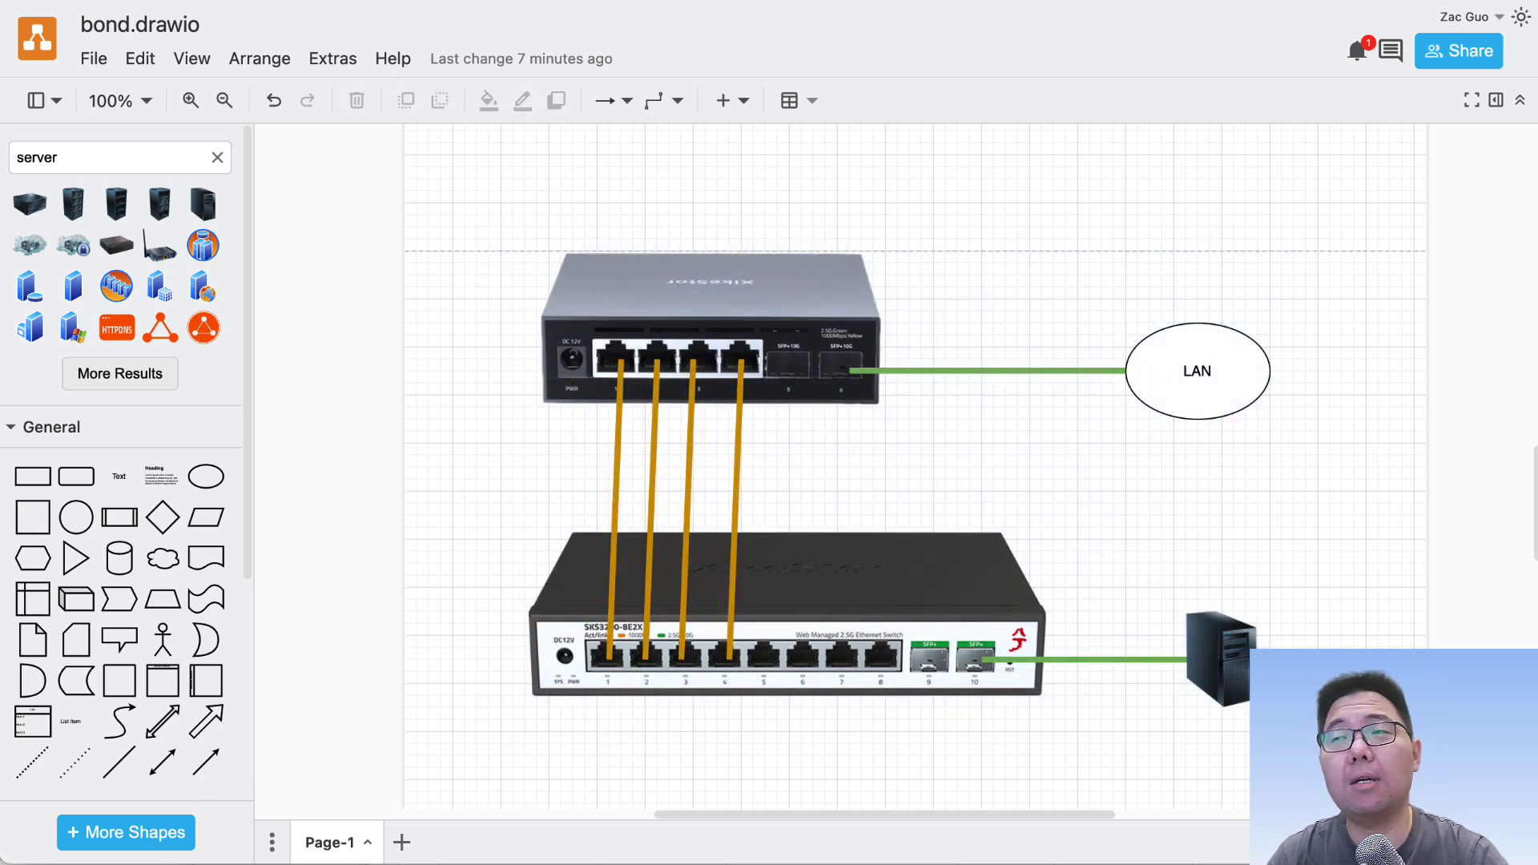
left_click(1196, 635)
left_click(625, 195)
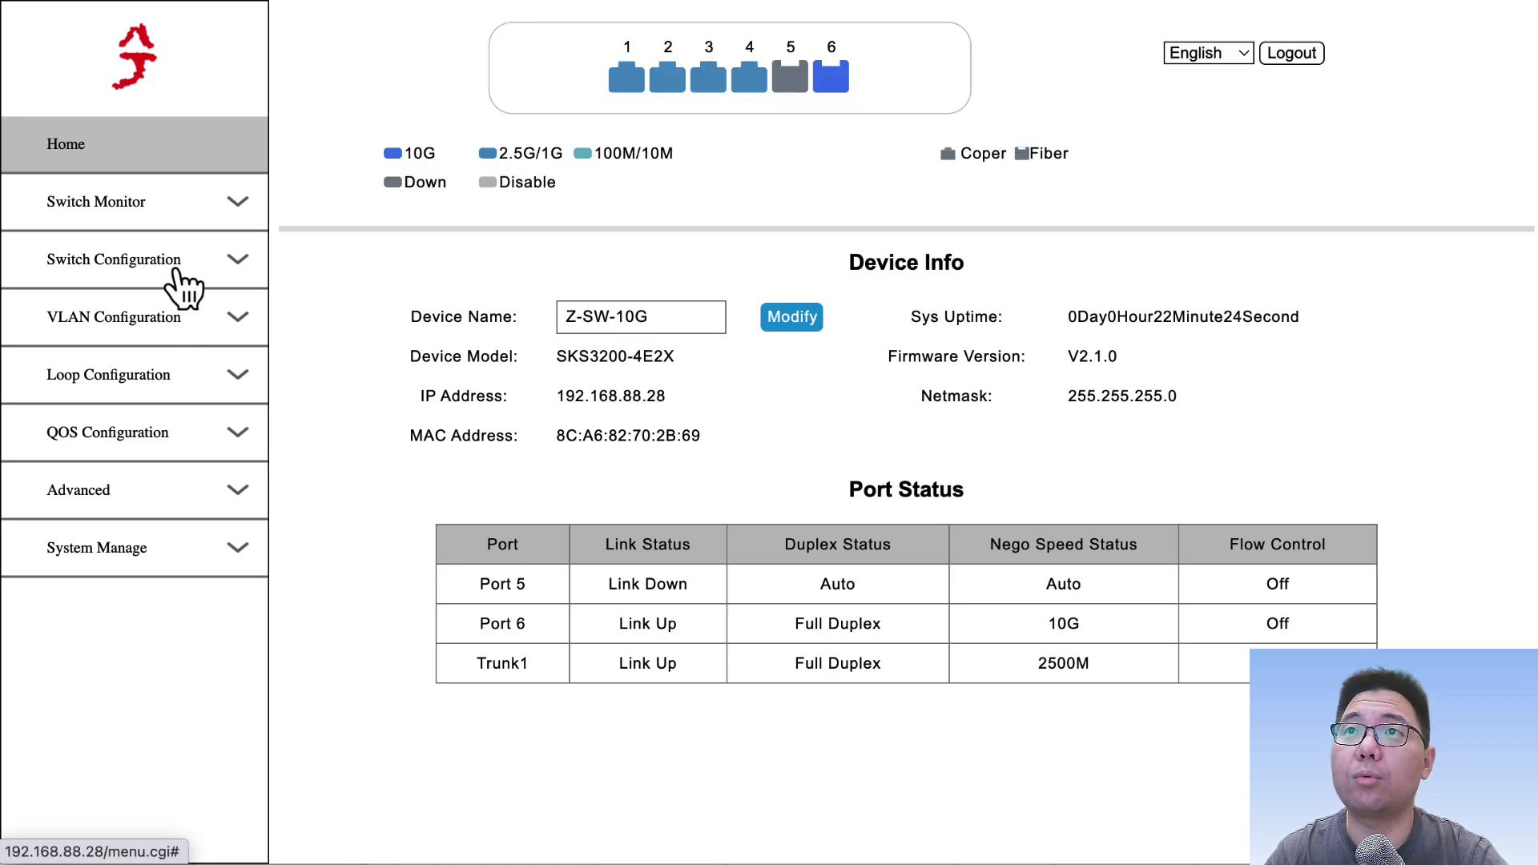
Step: Open Port Aggregate under Switch Configuration and review the group IDs, keeping Trunk1
left_click(175, 276)
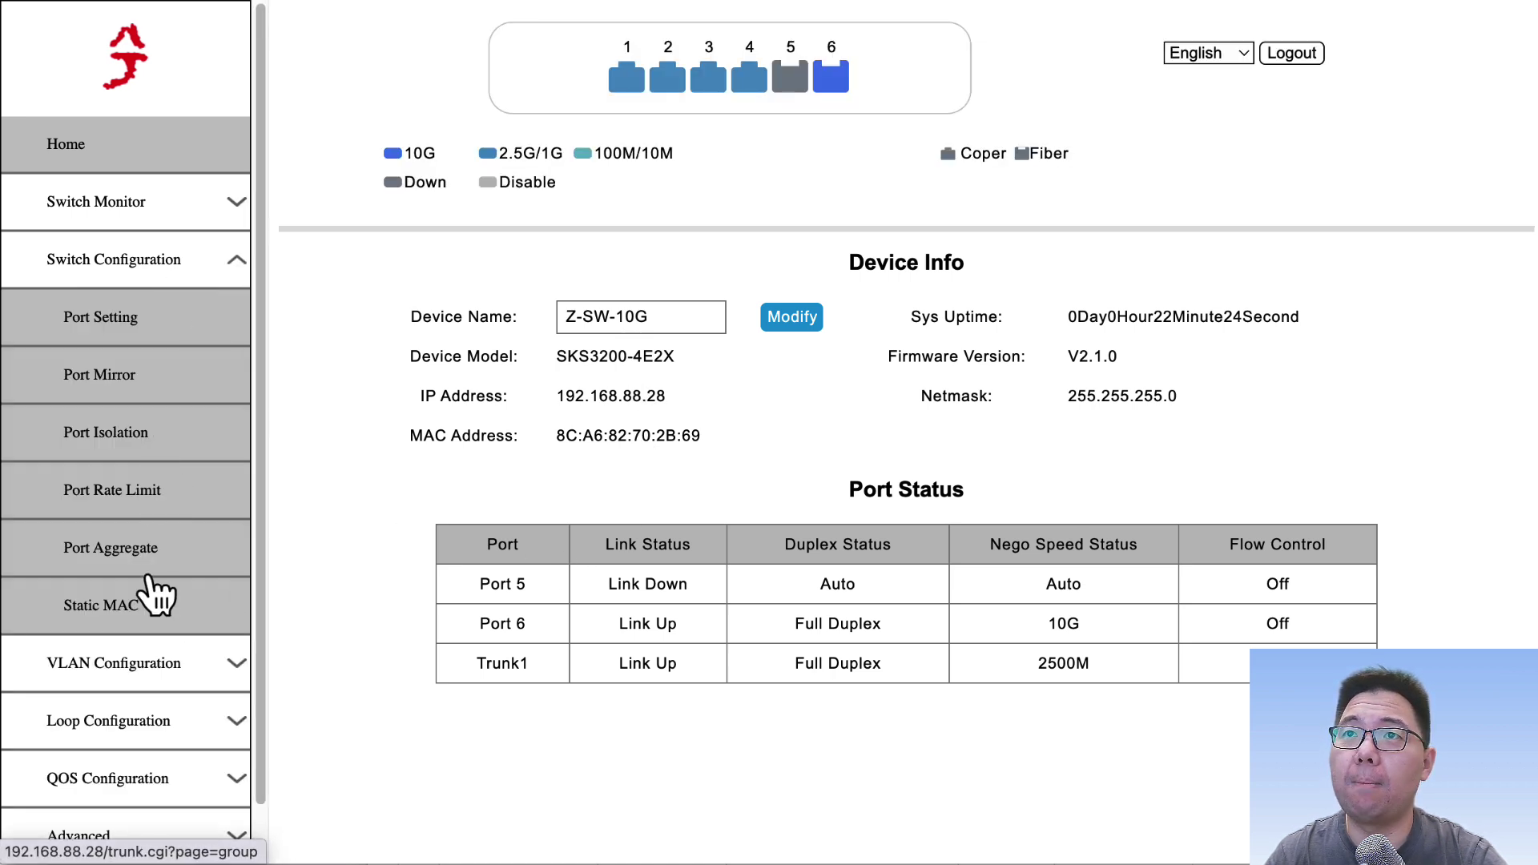
left_click(157, 563)
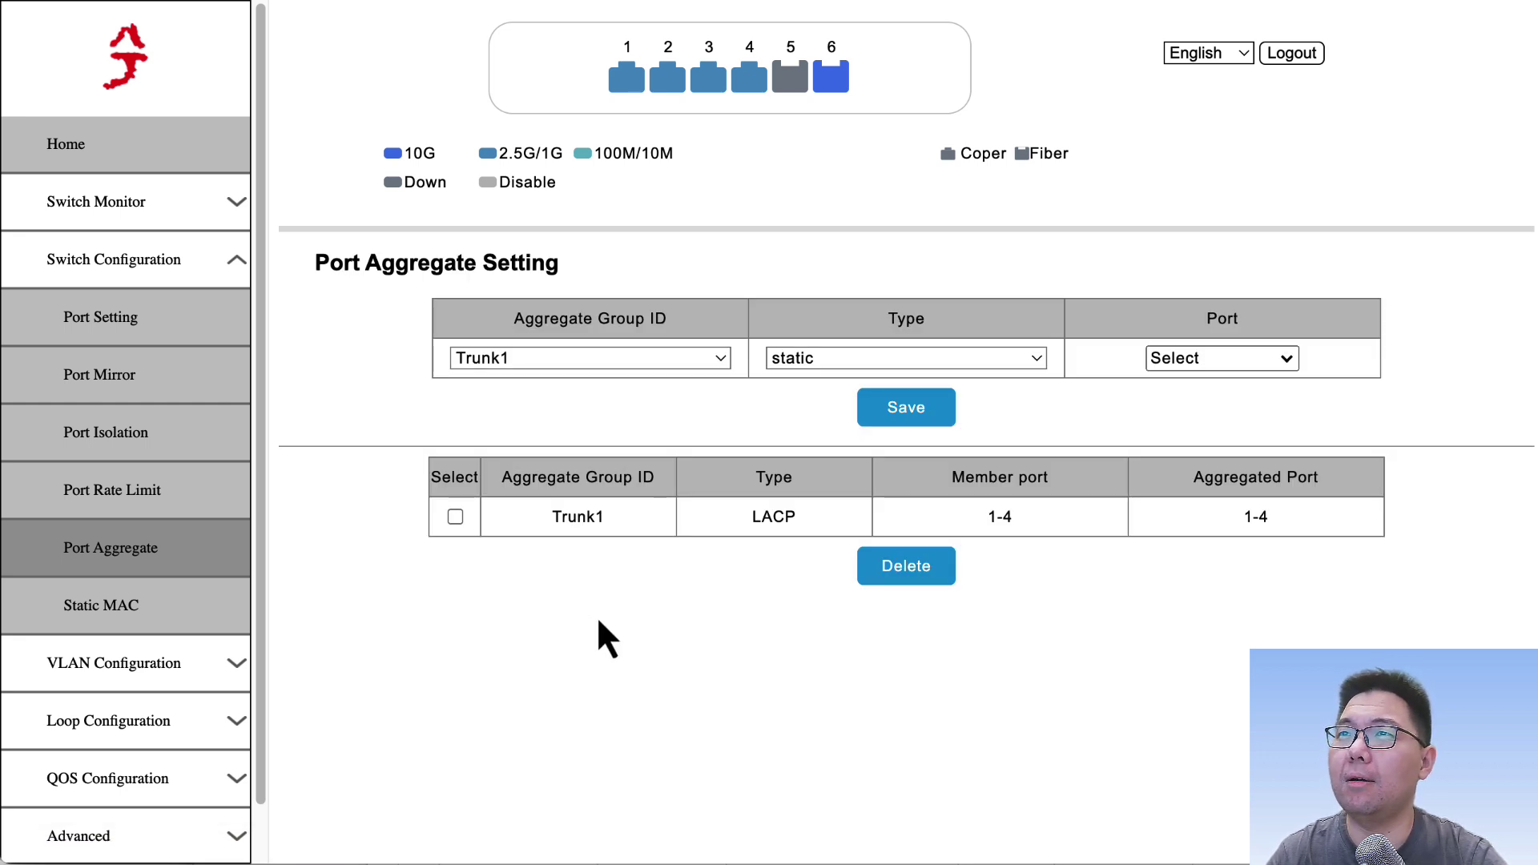
left_click(668, 362)
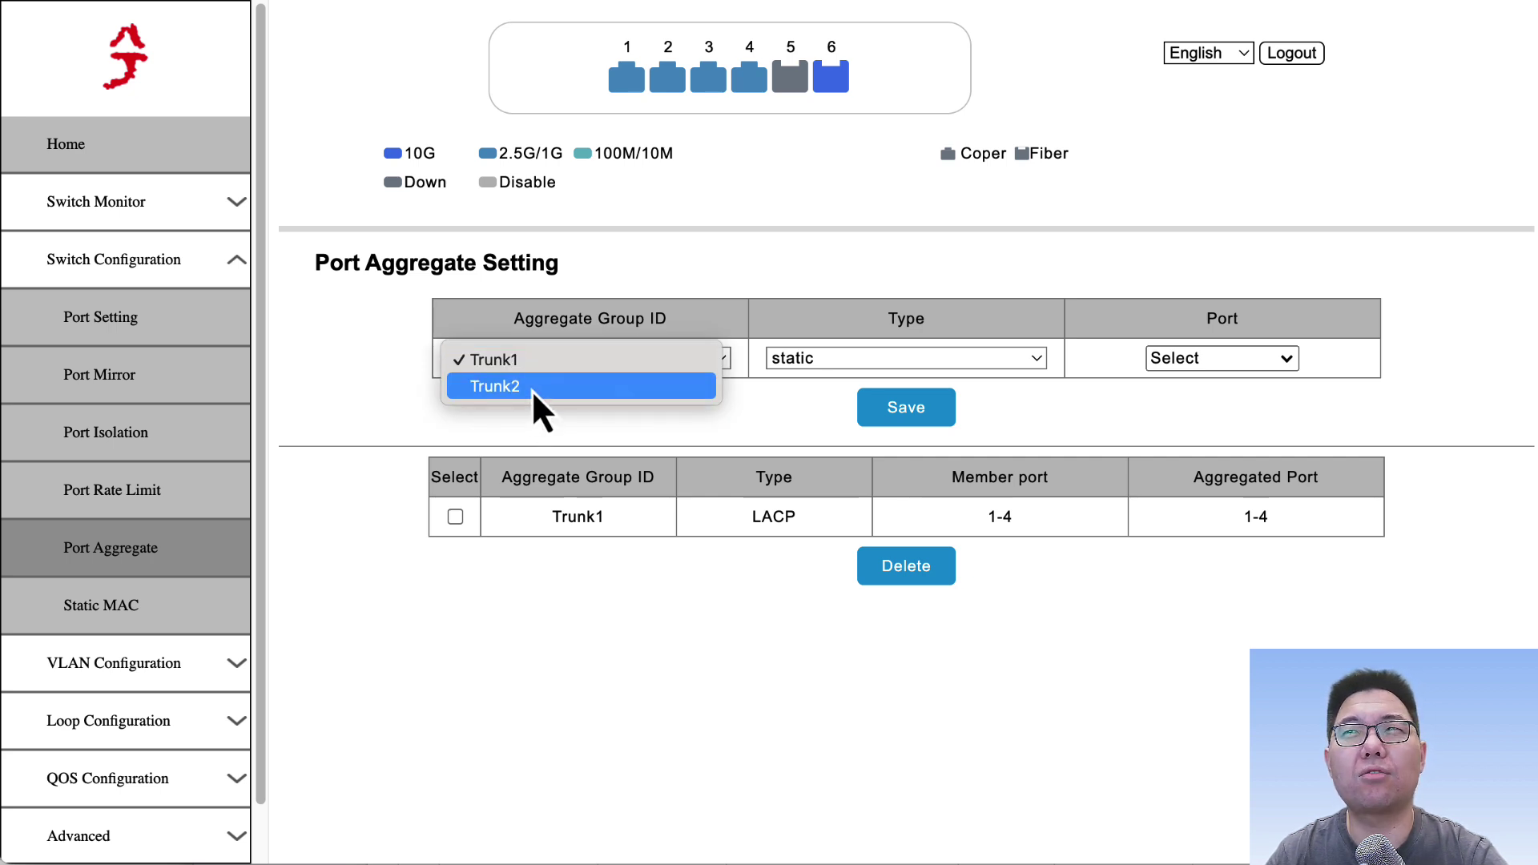
left_click(387, 455)
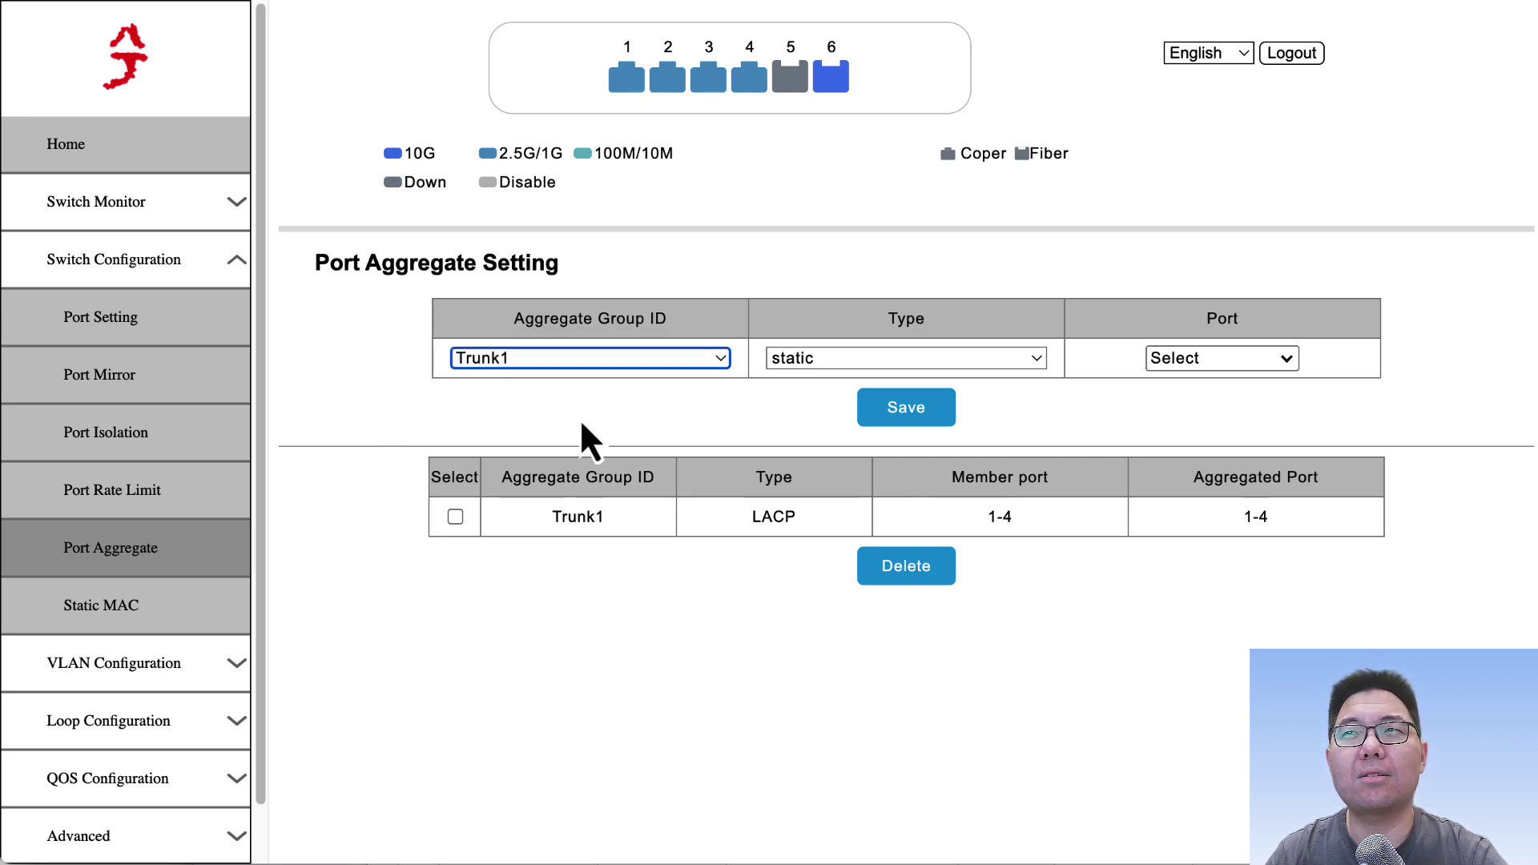
left_click(584, 359)
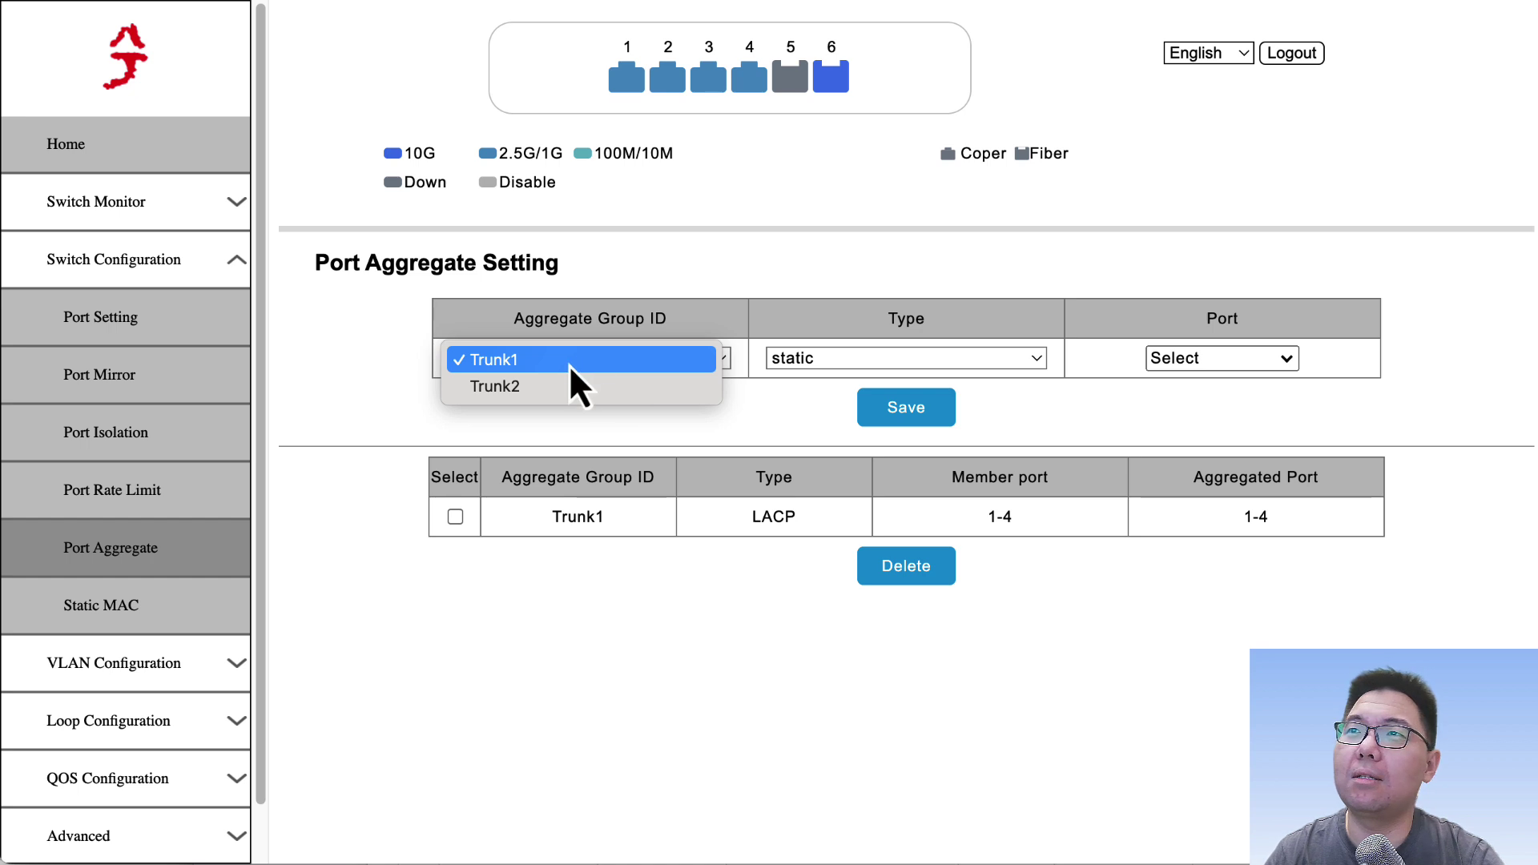
left_click(560, 431)
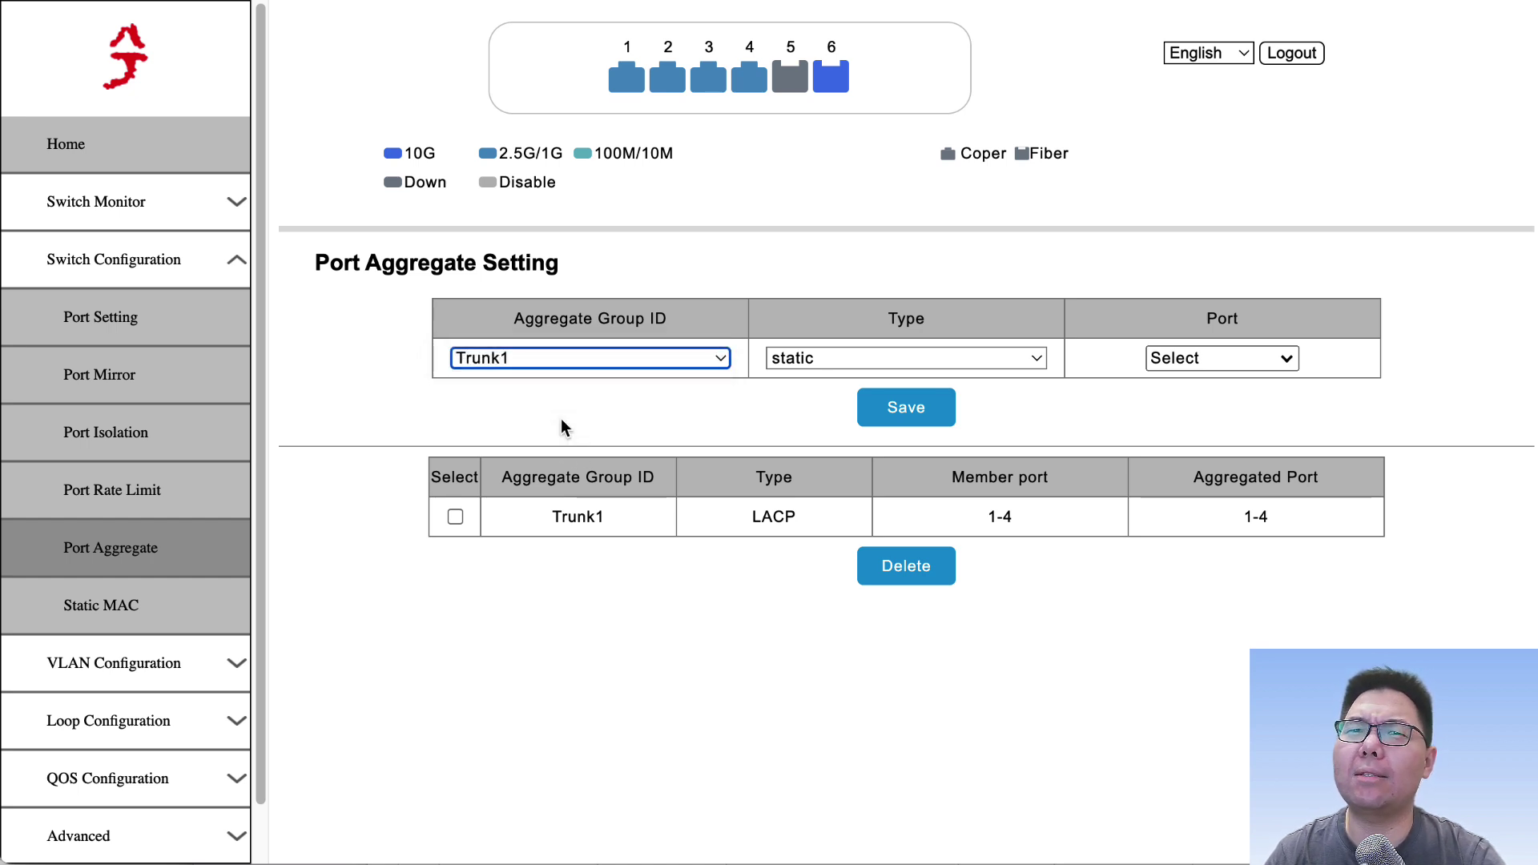
left_click(485, 365)
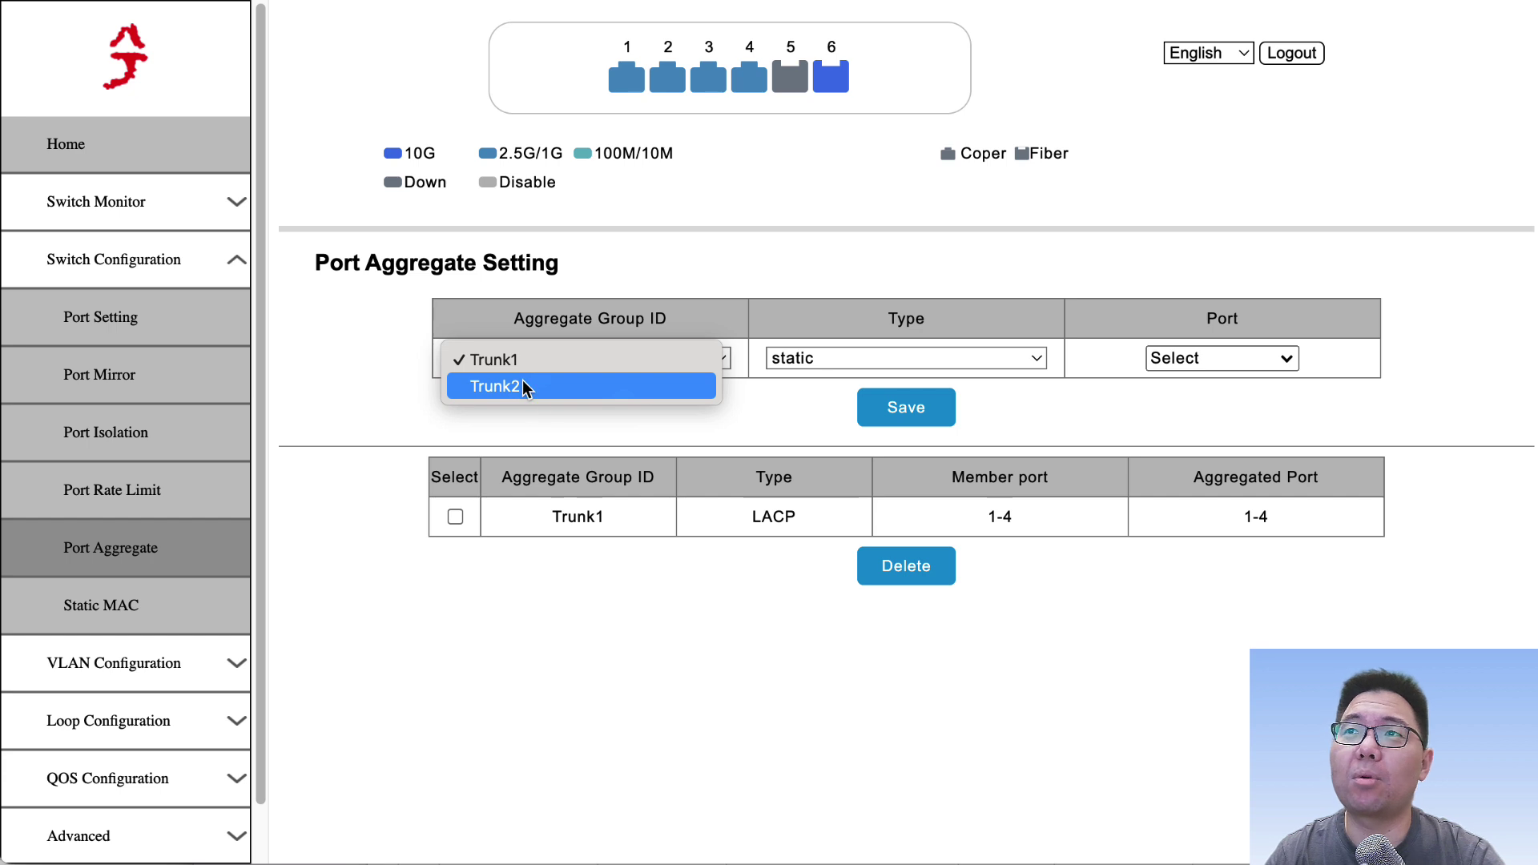
left_click(421, 425)
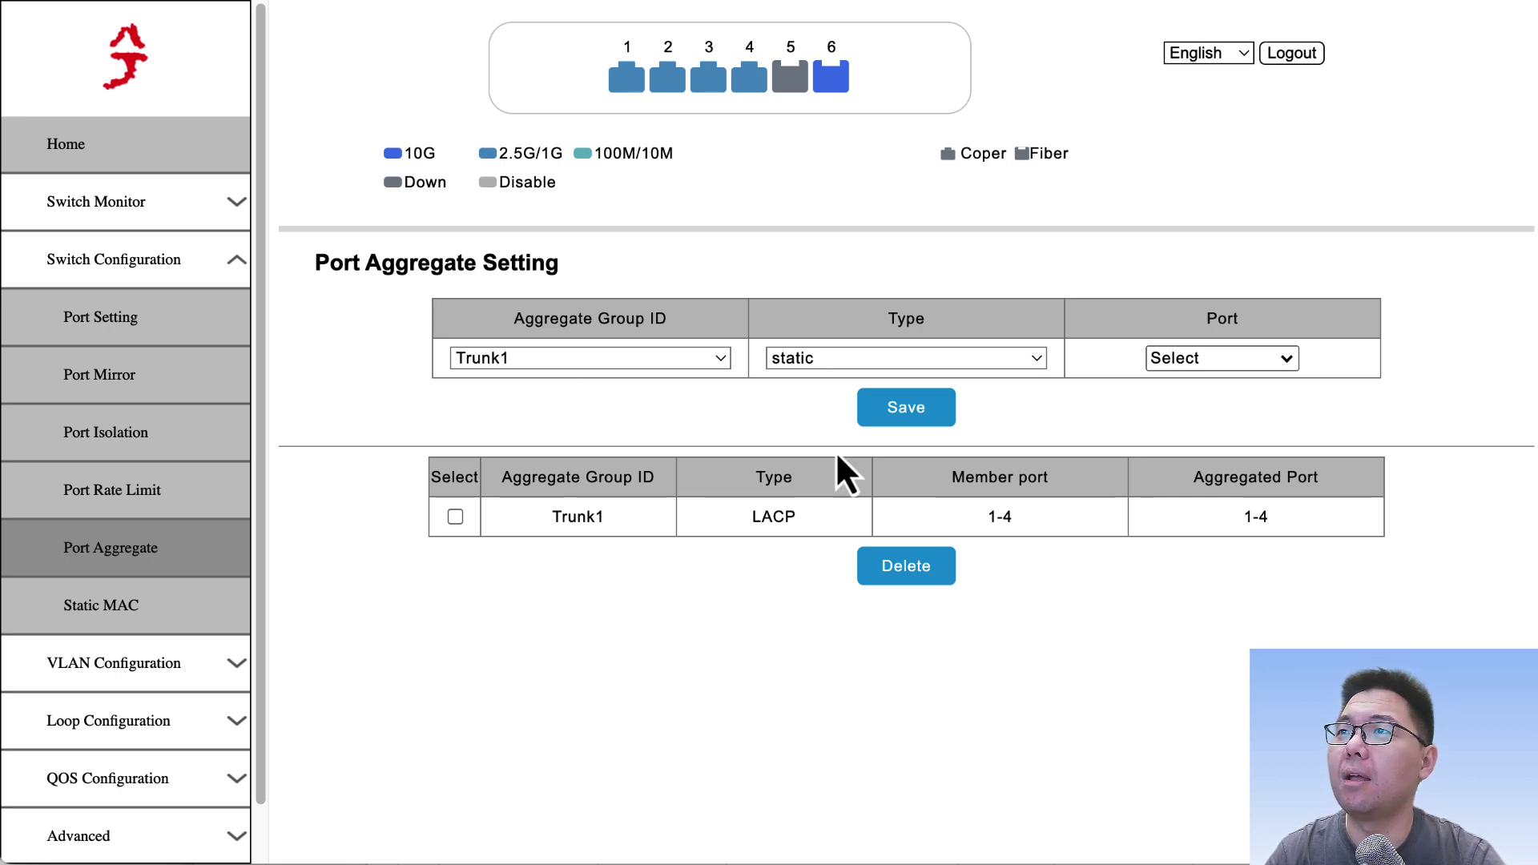
Step: Keep Trunk1 as the aggregate group and set its type to LACP
left_click(557, 365)
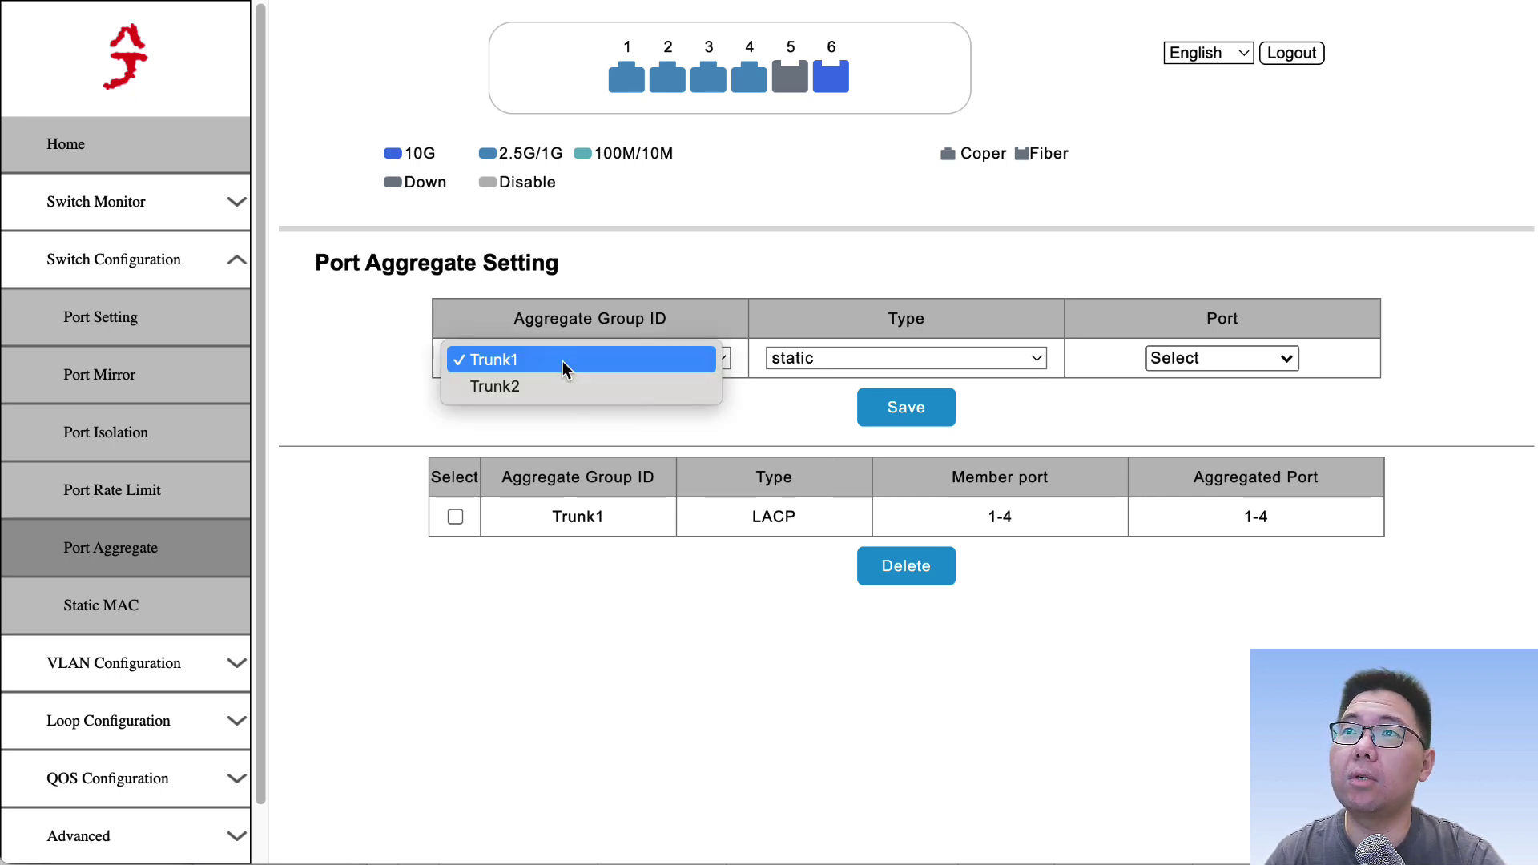
left_click(716, 449)
left_click(834, 368)
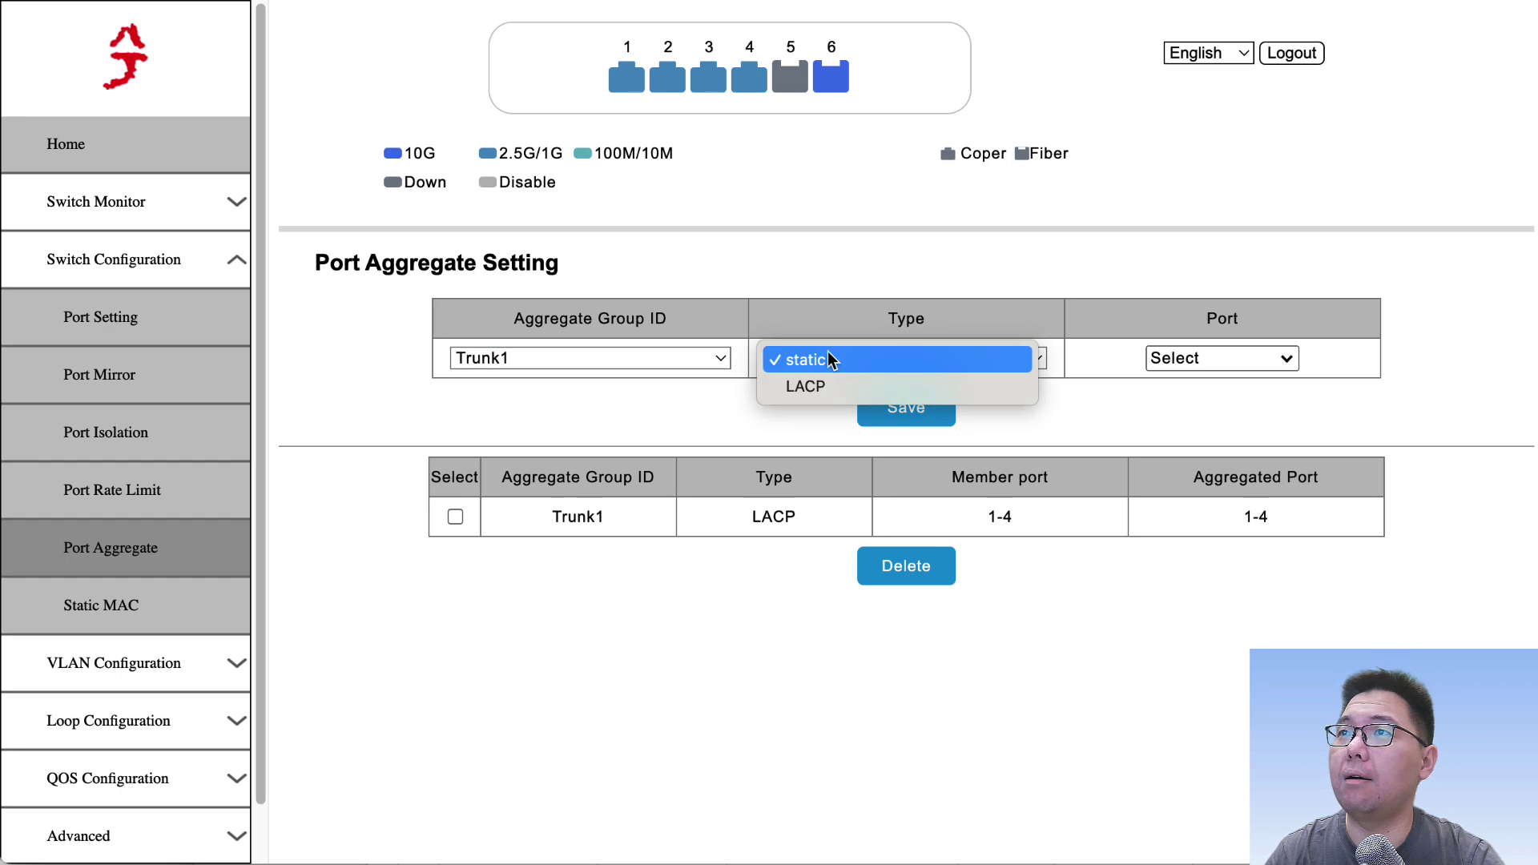
left_click(889, 388)
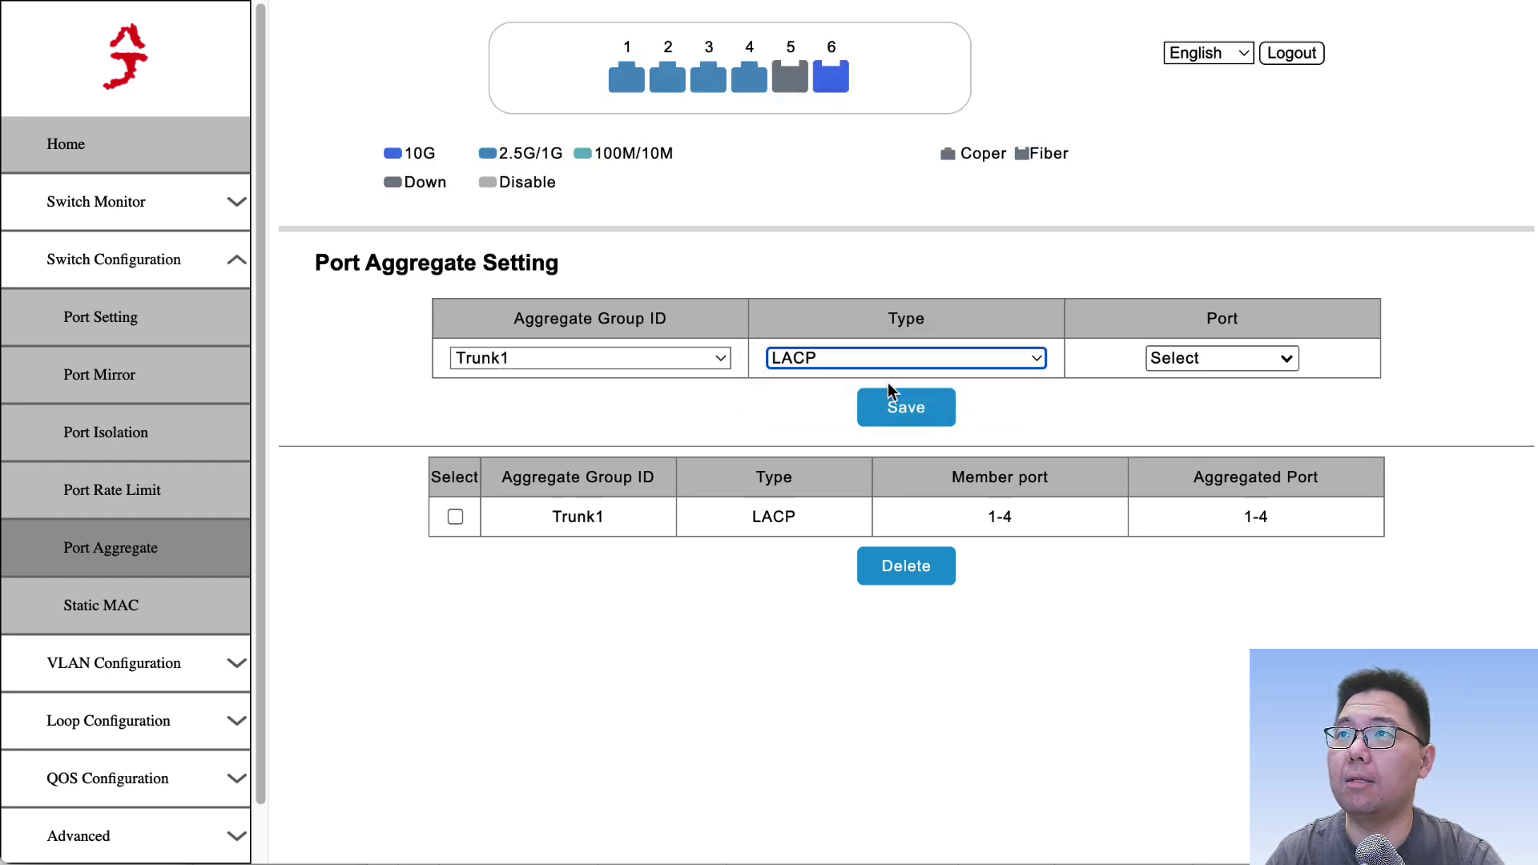
left_click(832, 370)
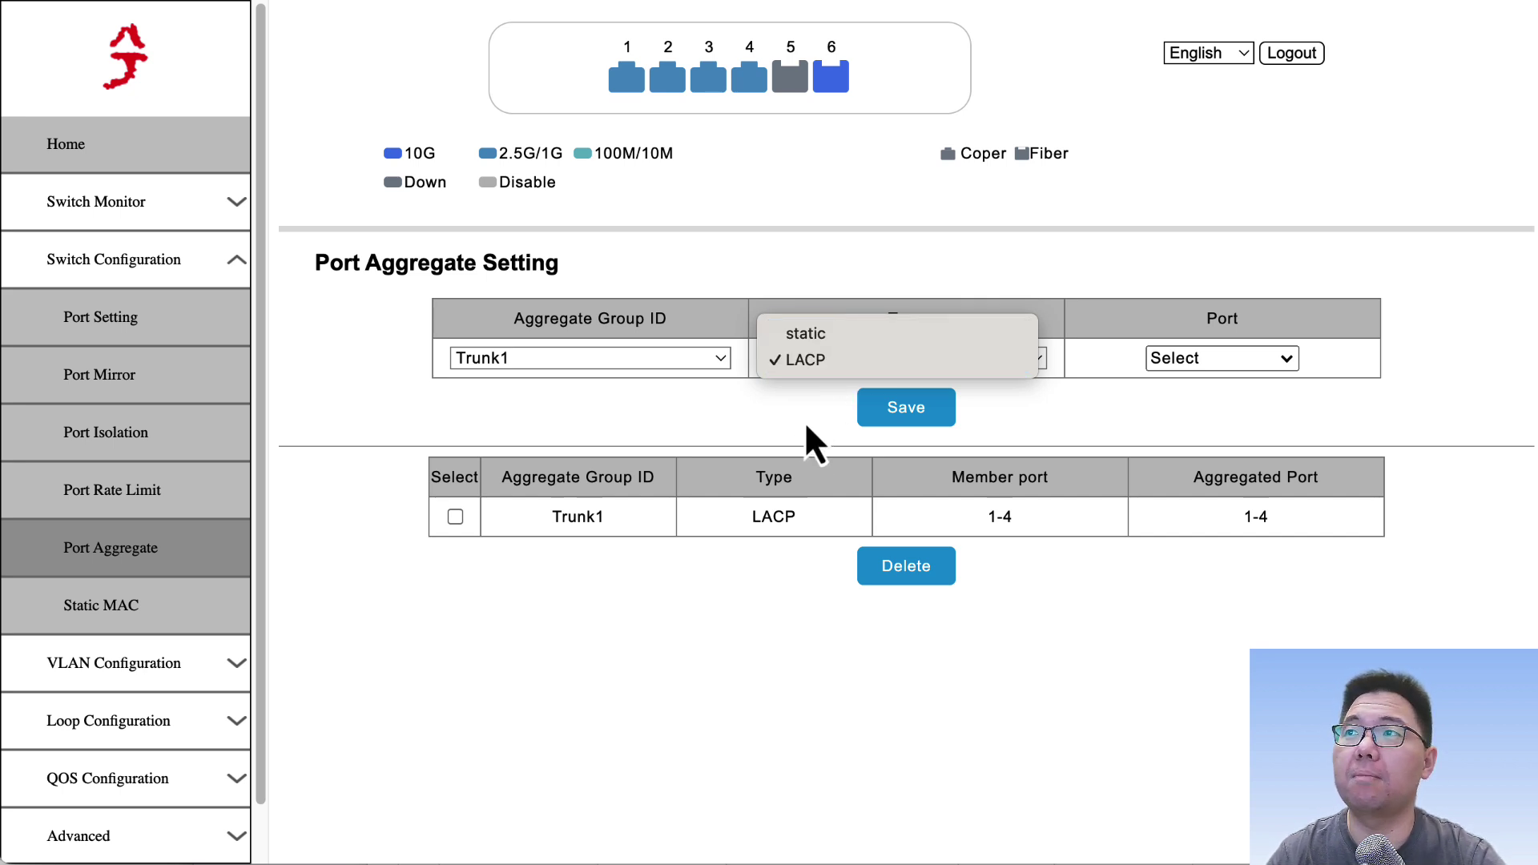
left_click(815, 439)
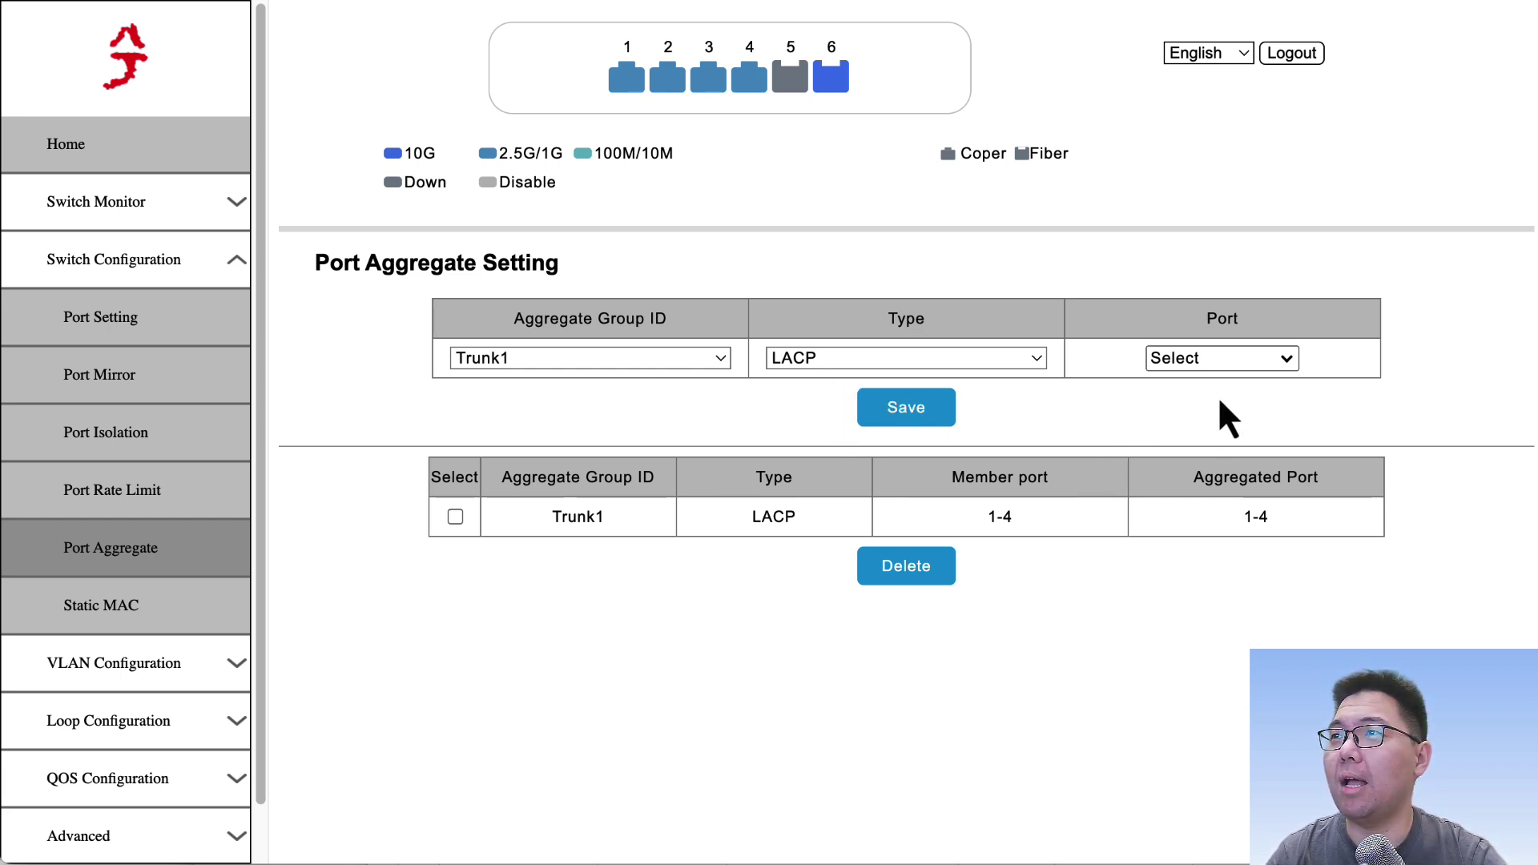
Step: Add Ports 1, 2, 3 and 4 as Trunk1 members
left_click(1214, 359)
left_click(1159, 410)
left_click(1160, 434)
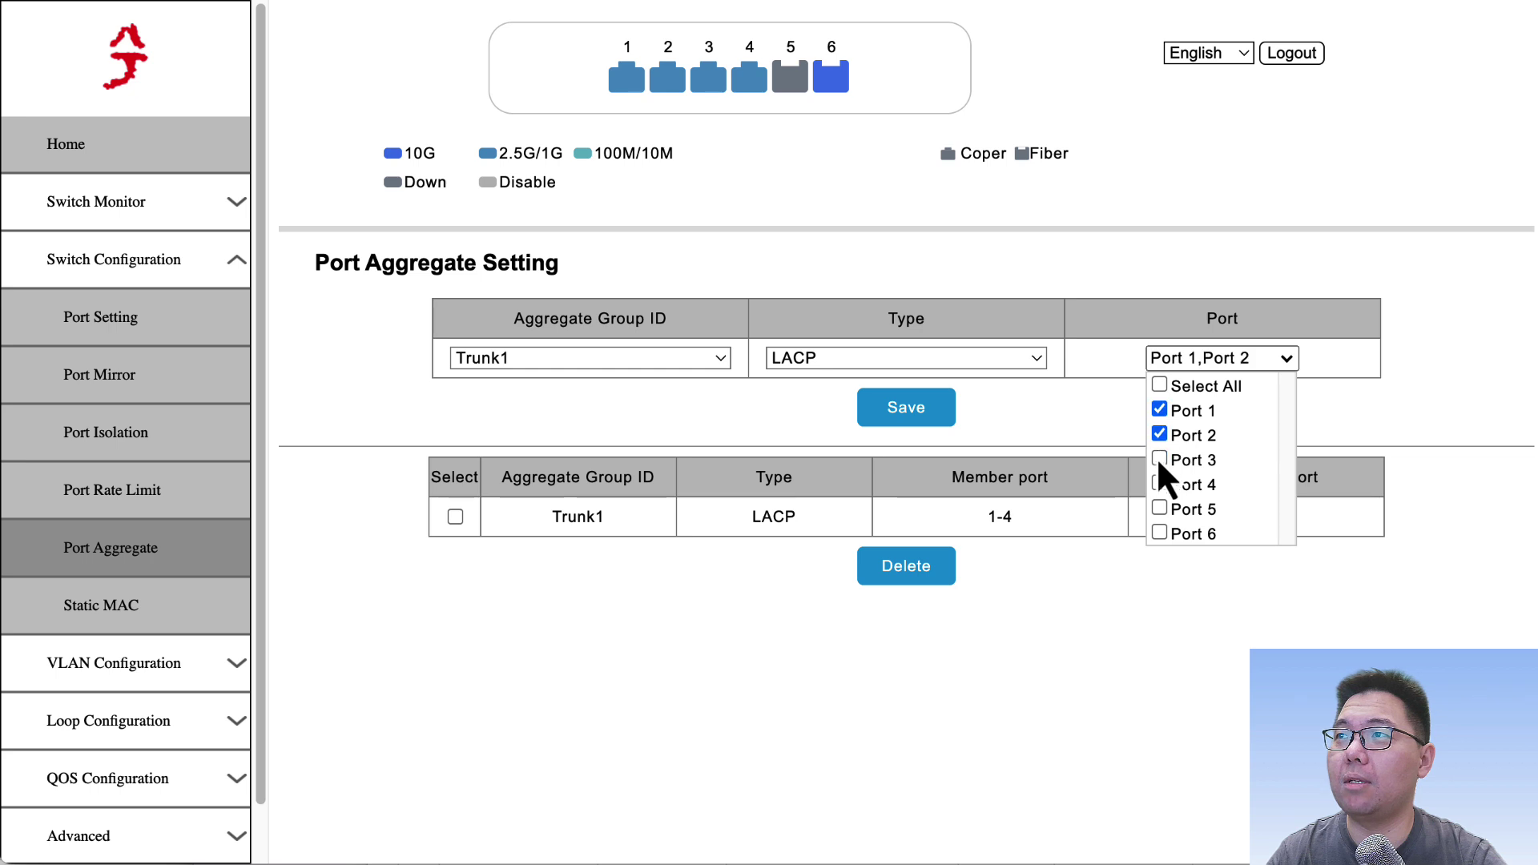
left_click(1160, 460)
left_click(1159, 484)
left_click(1134, 620)
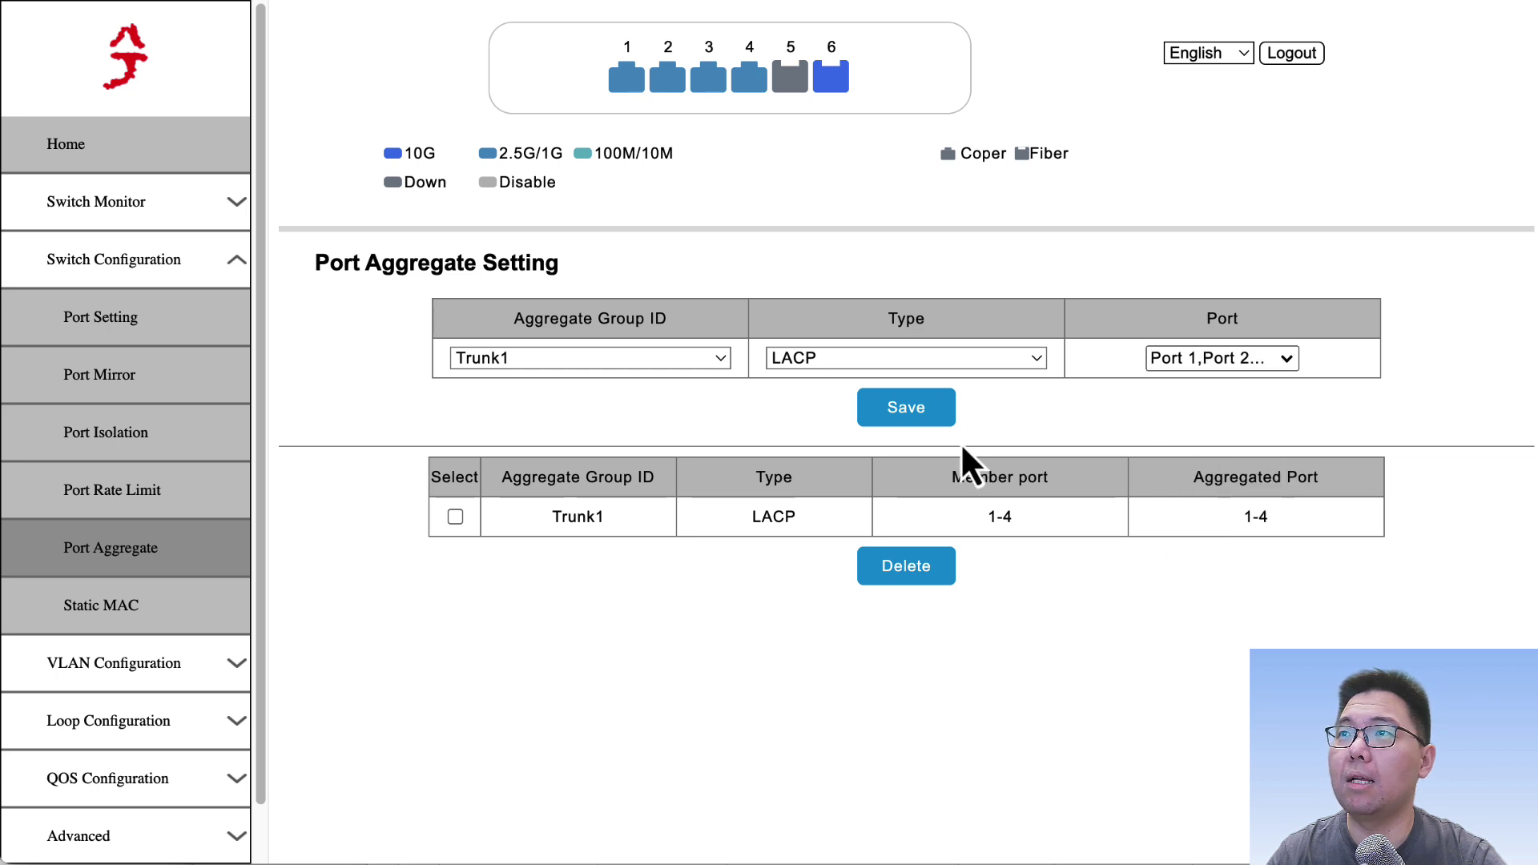
Step: Highlight the Trunk1 table row showing aggregated ports 1-4
left_click_drag(600, 521, 1359, 532)
left_click(1359, 531)
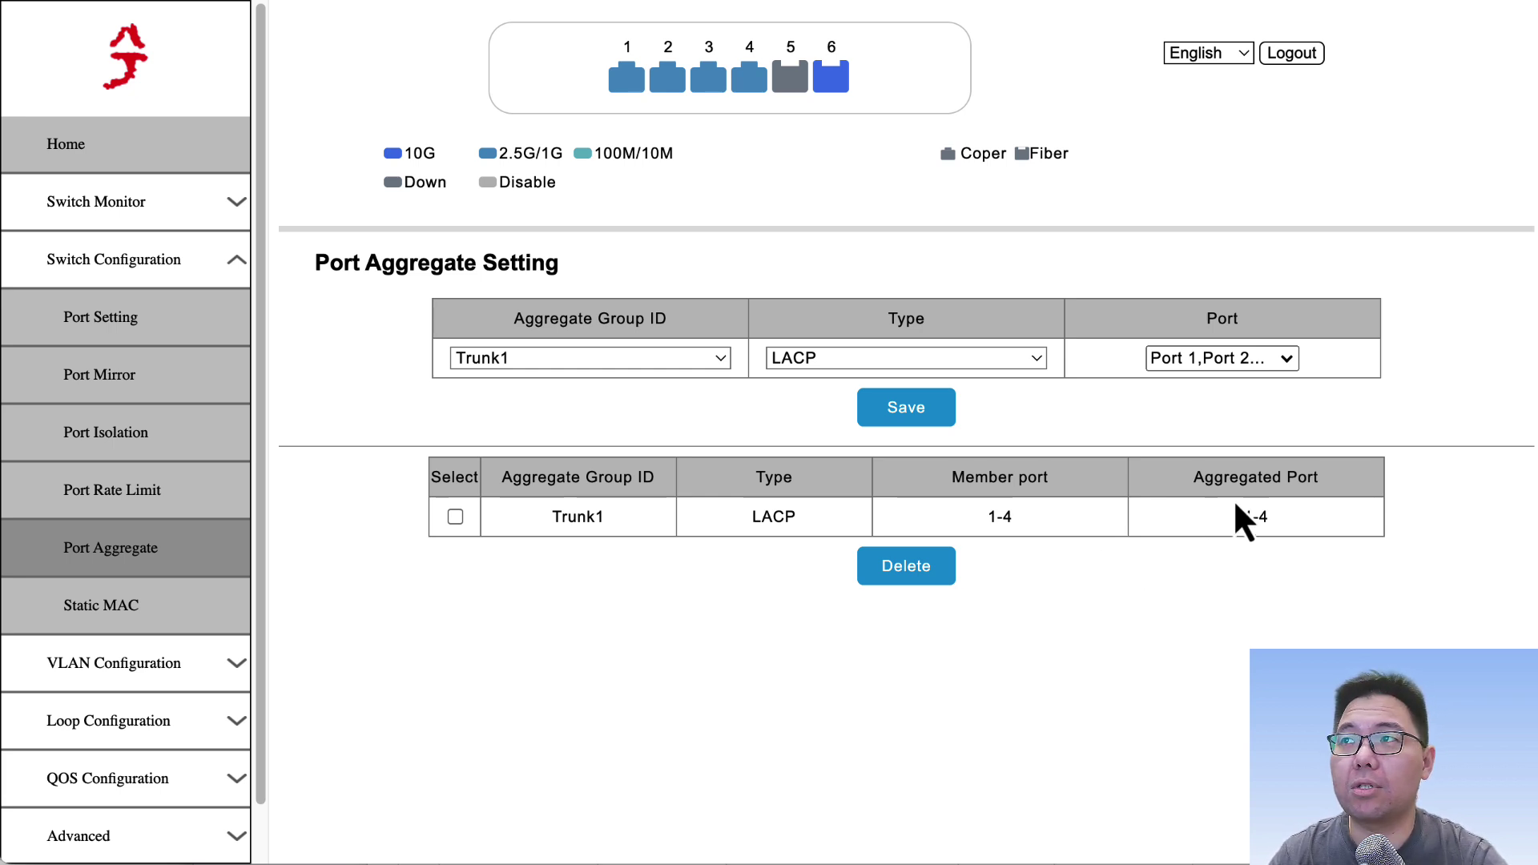
left_click_drag(1225, 533, 1334, 532)
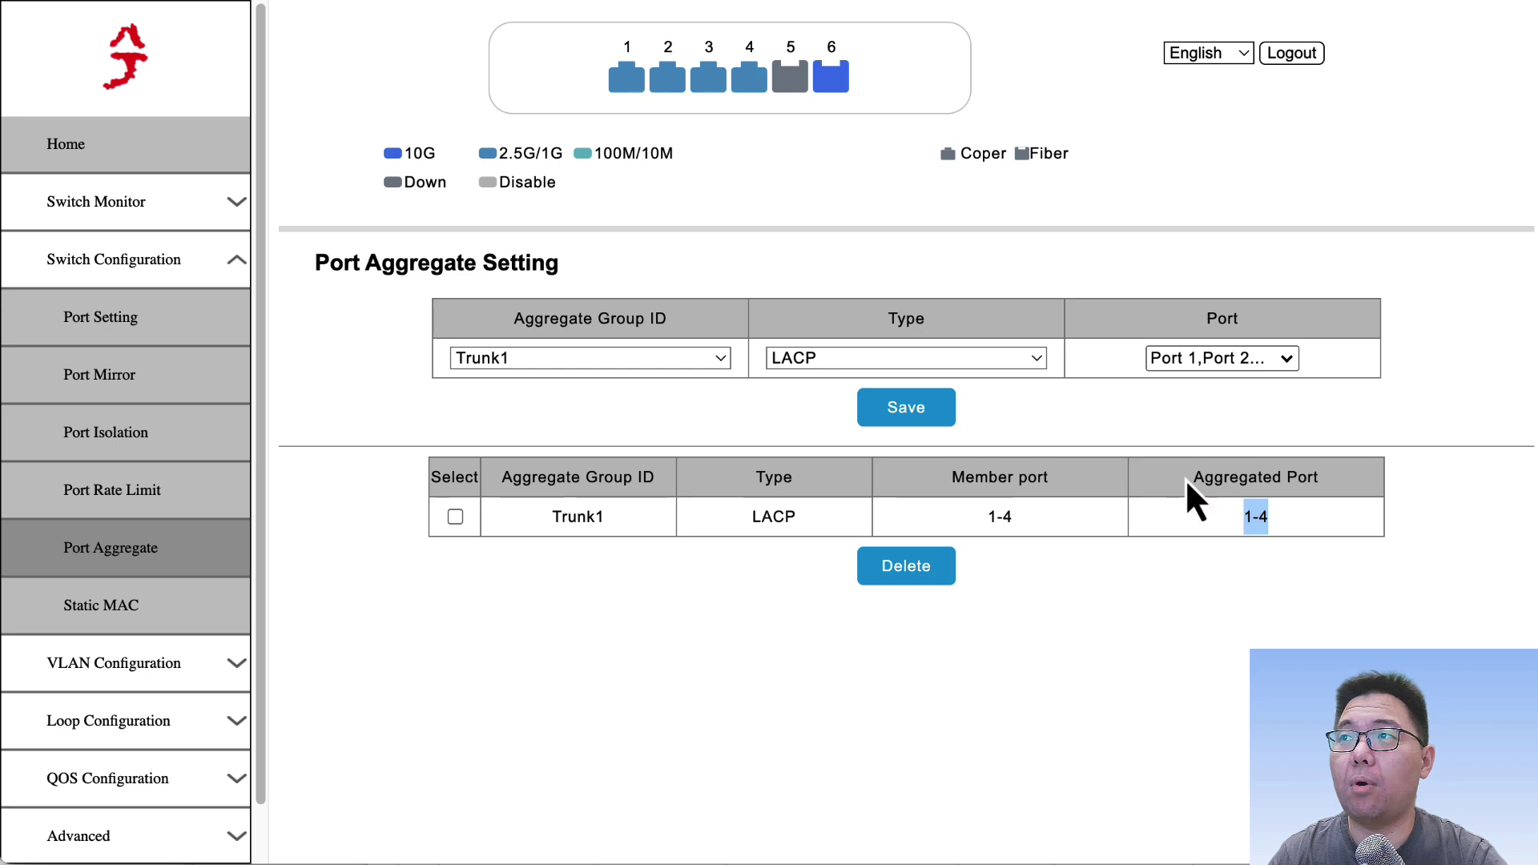
left_click_drag(1187, 482, 1323, 482)
left_click(1283, 518)
left_click_drag(1228, 526, 1314, 531)
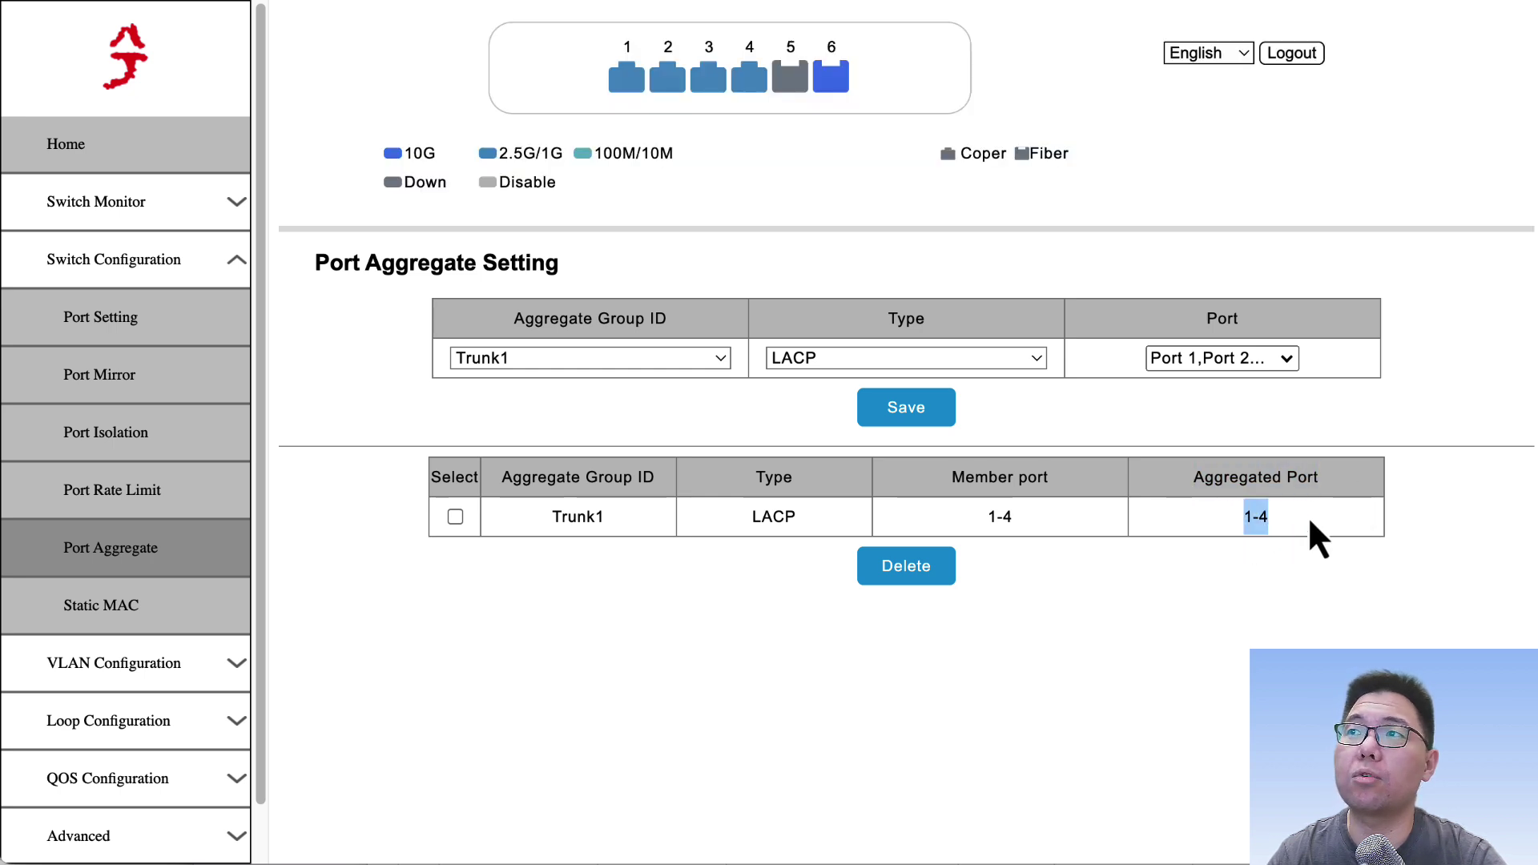
left_click(1314, 529)
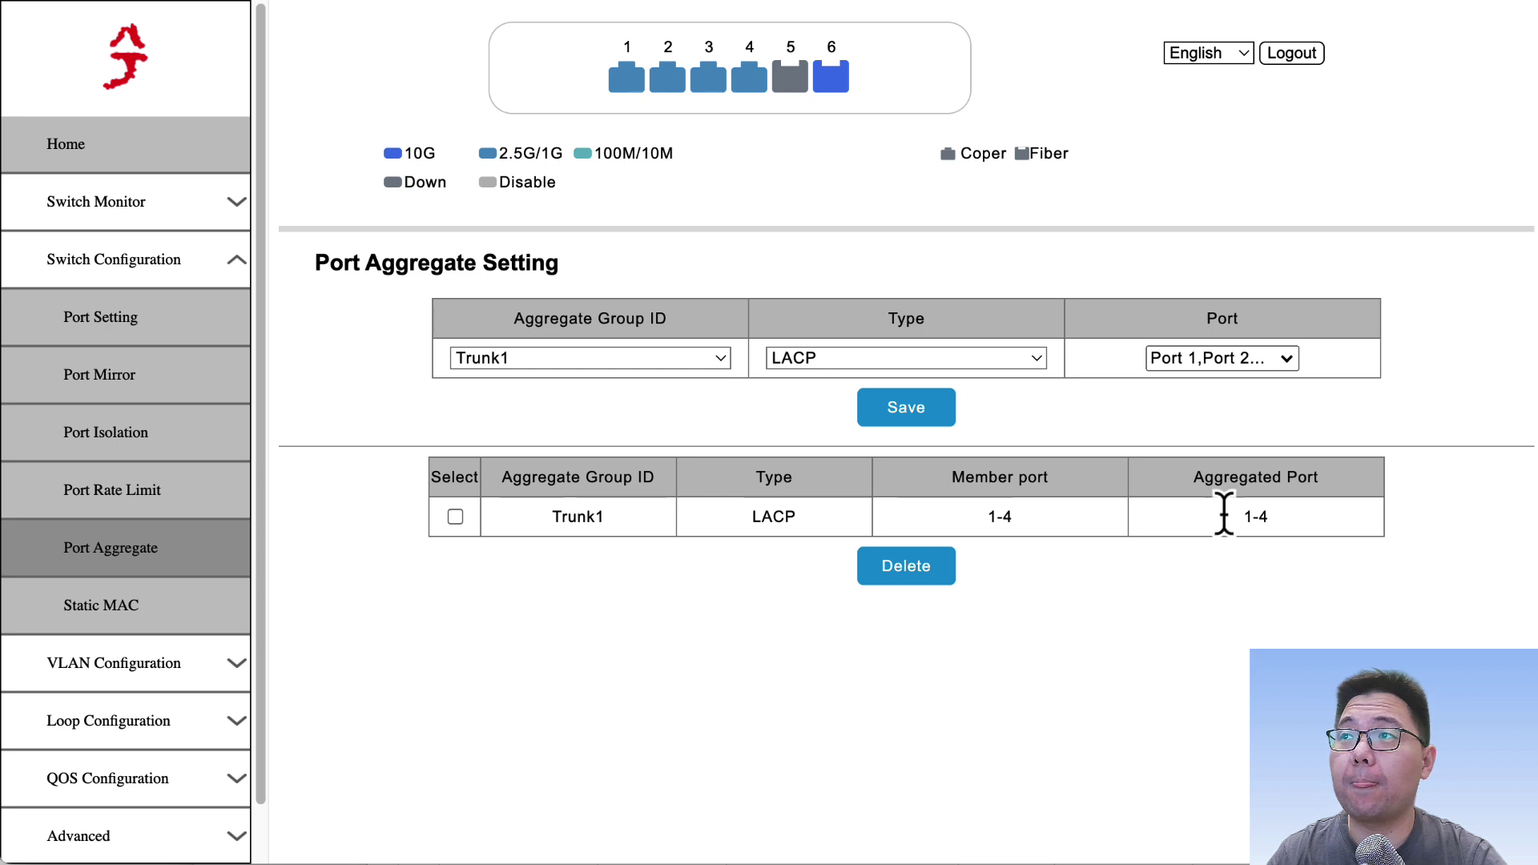
left_click_drag(1246, 515, 1296, 523)
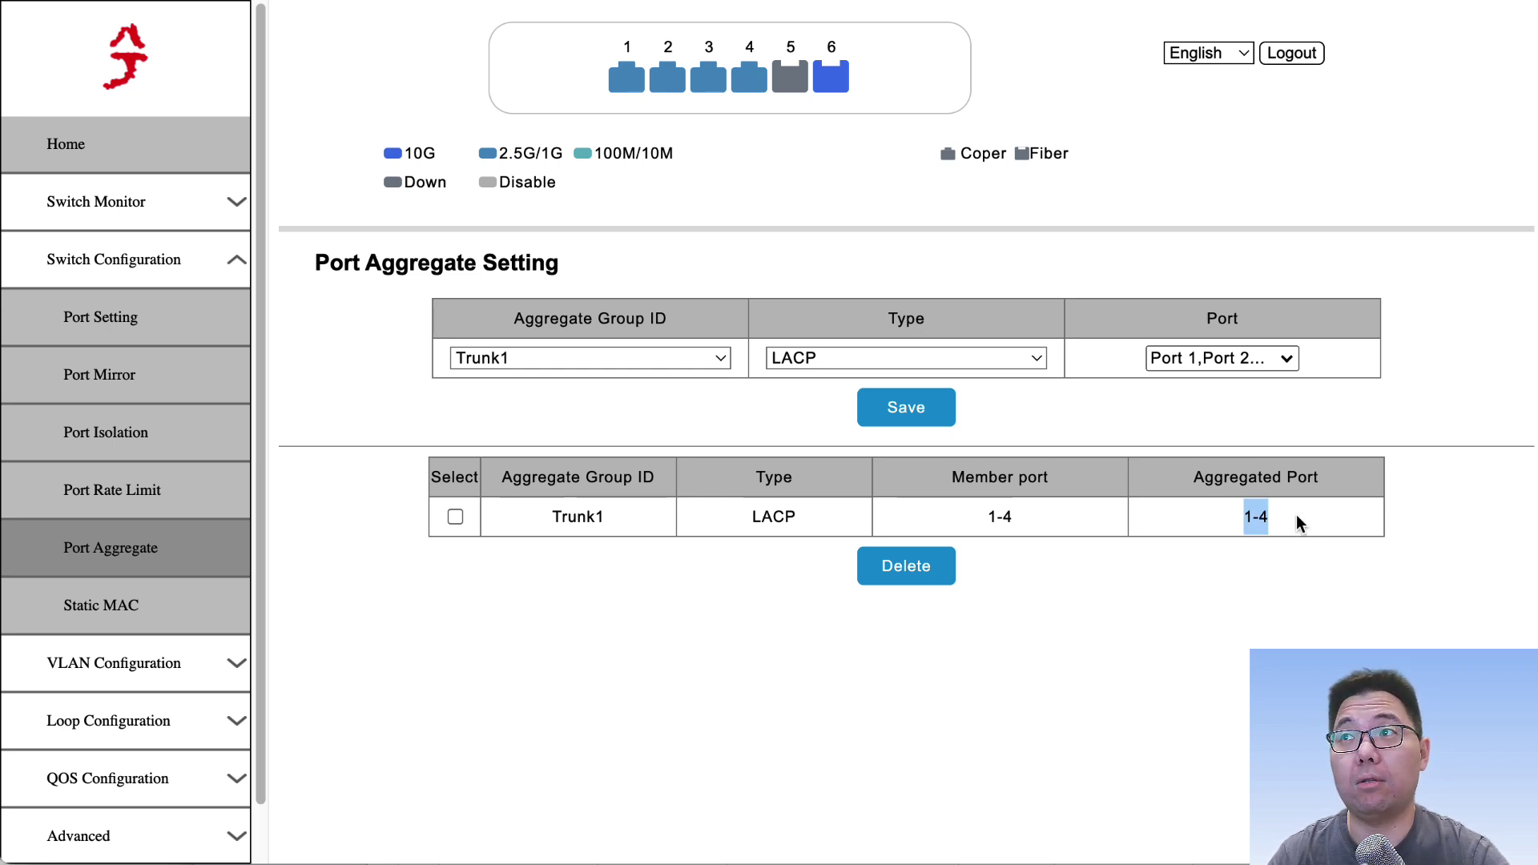
Step: Refresh the expired page and log back in with the administrator username and password
left_click(1298, 523)
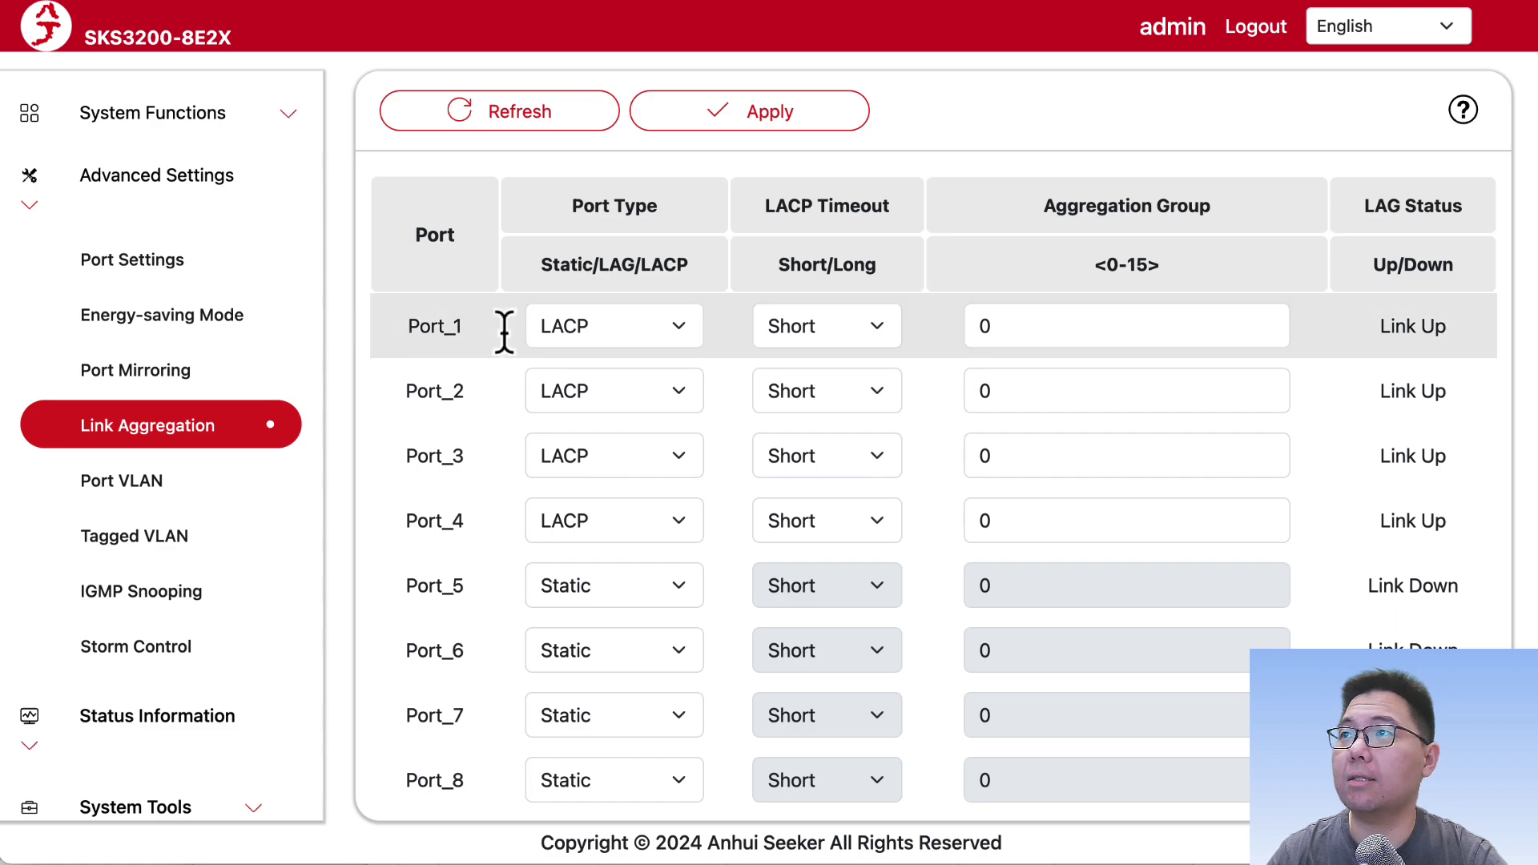
left_click(493, 132)
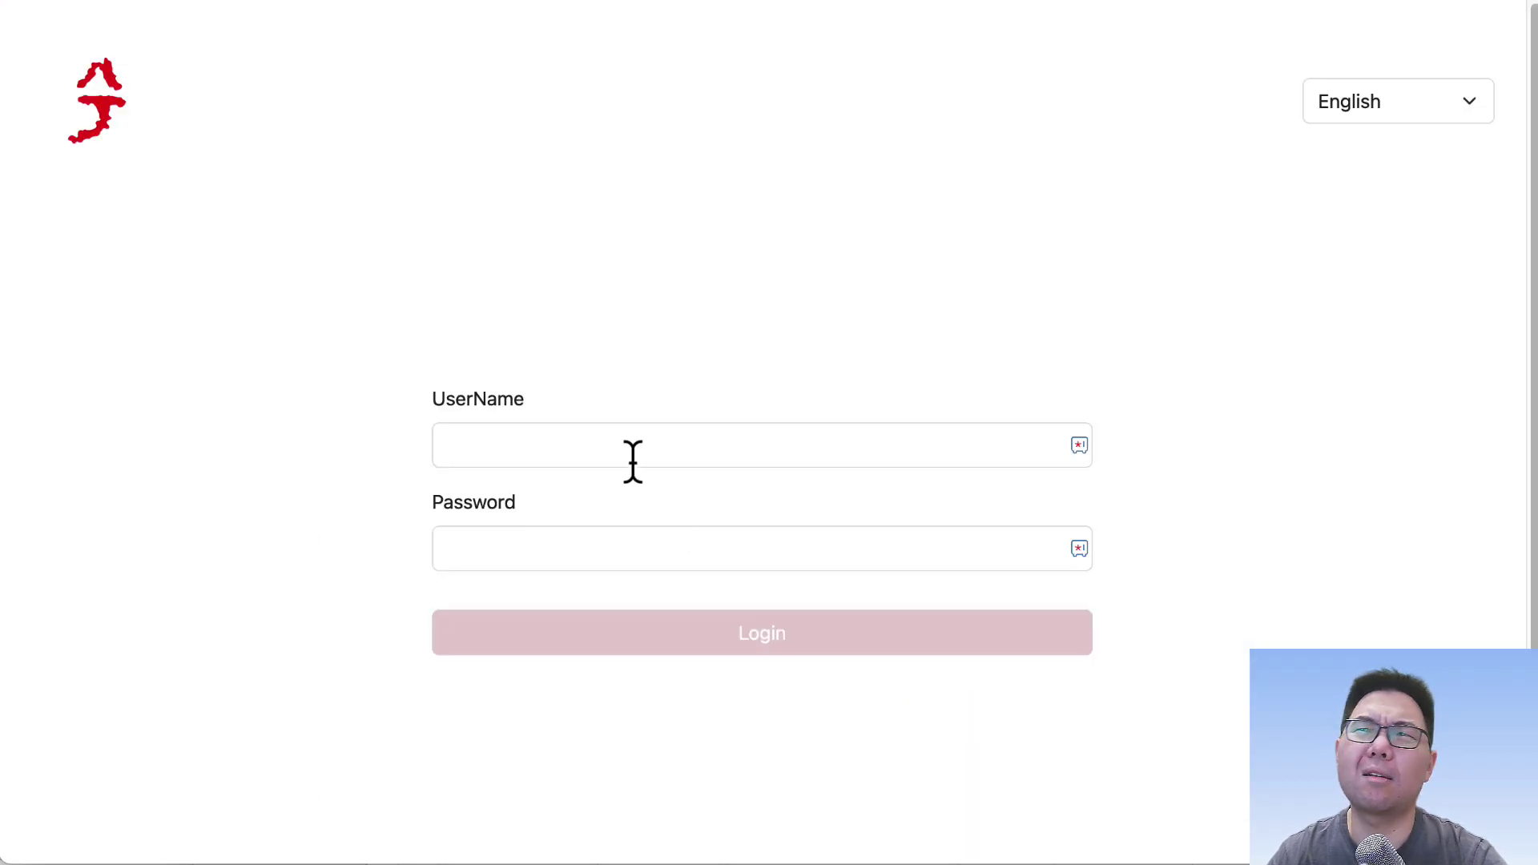
left_click(632, 460)
type("admin")
key("Tab")
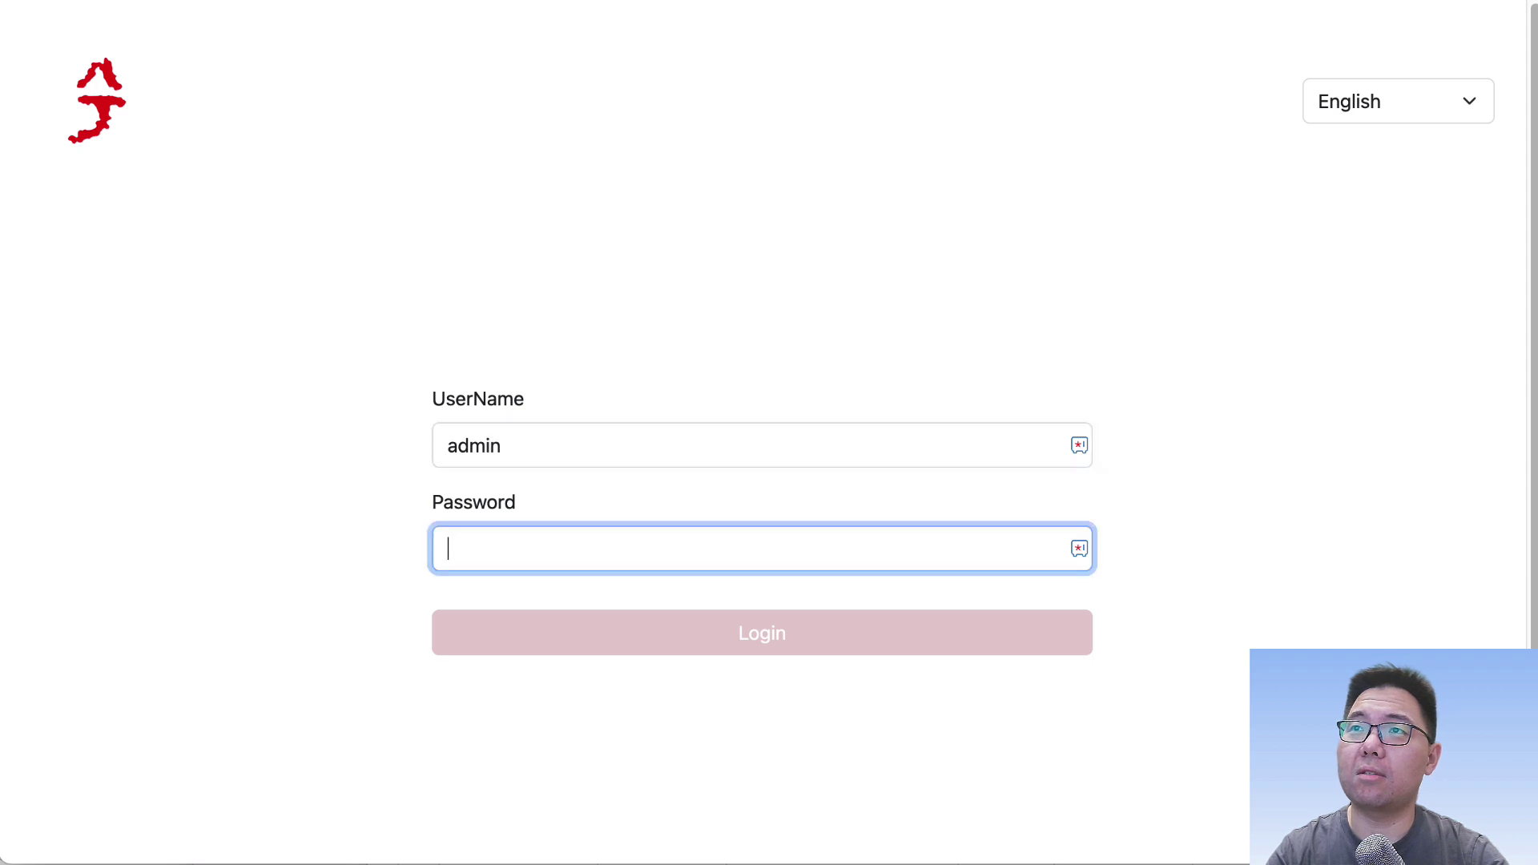
type("admin")
key("Return")
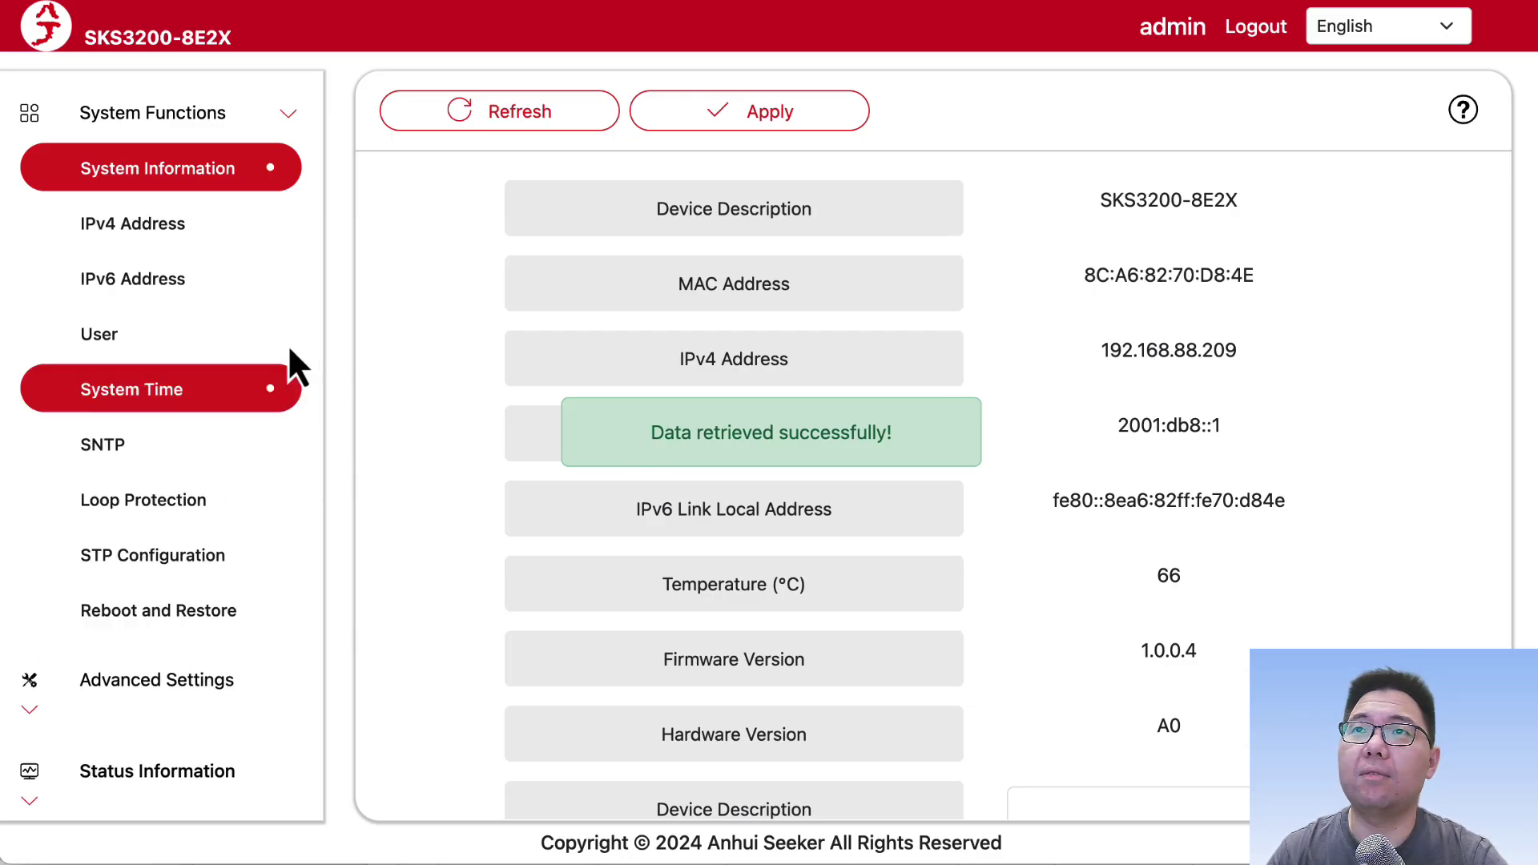
Step: Open Link Aggregation under advanced settings and set Port_1's port type to LACP
left_click(205, 682)
left_click(180, 445)
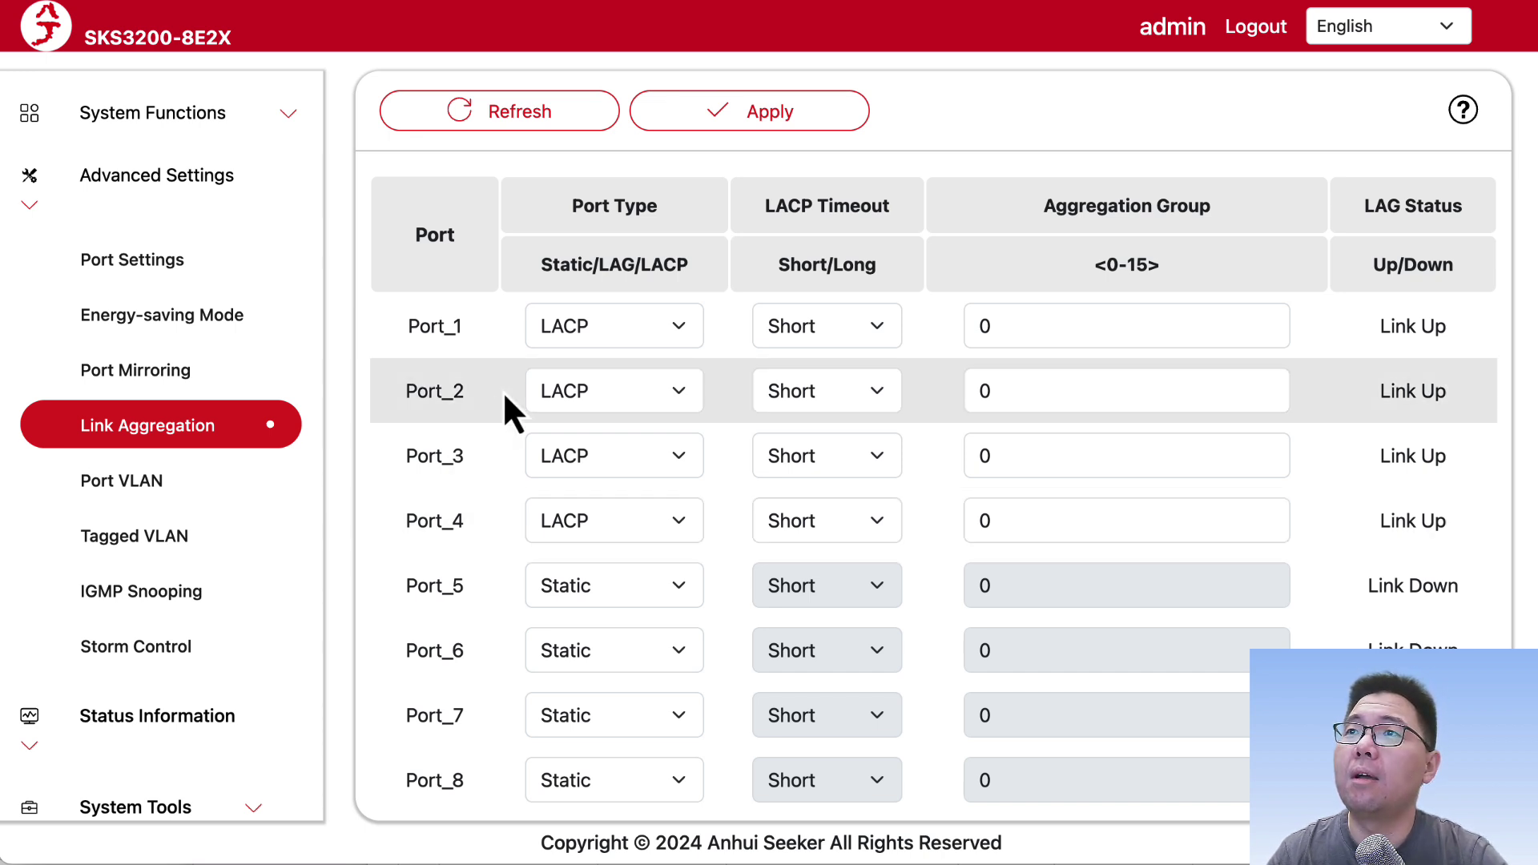
left_click(661, 326)
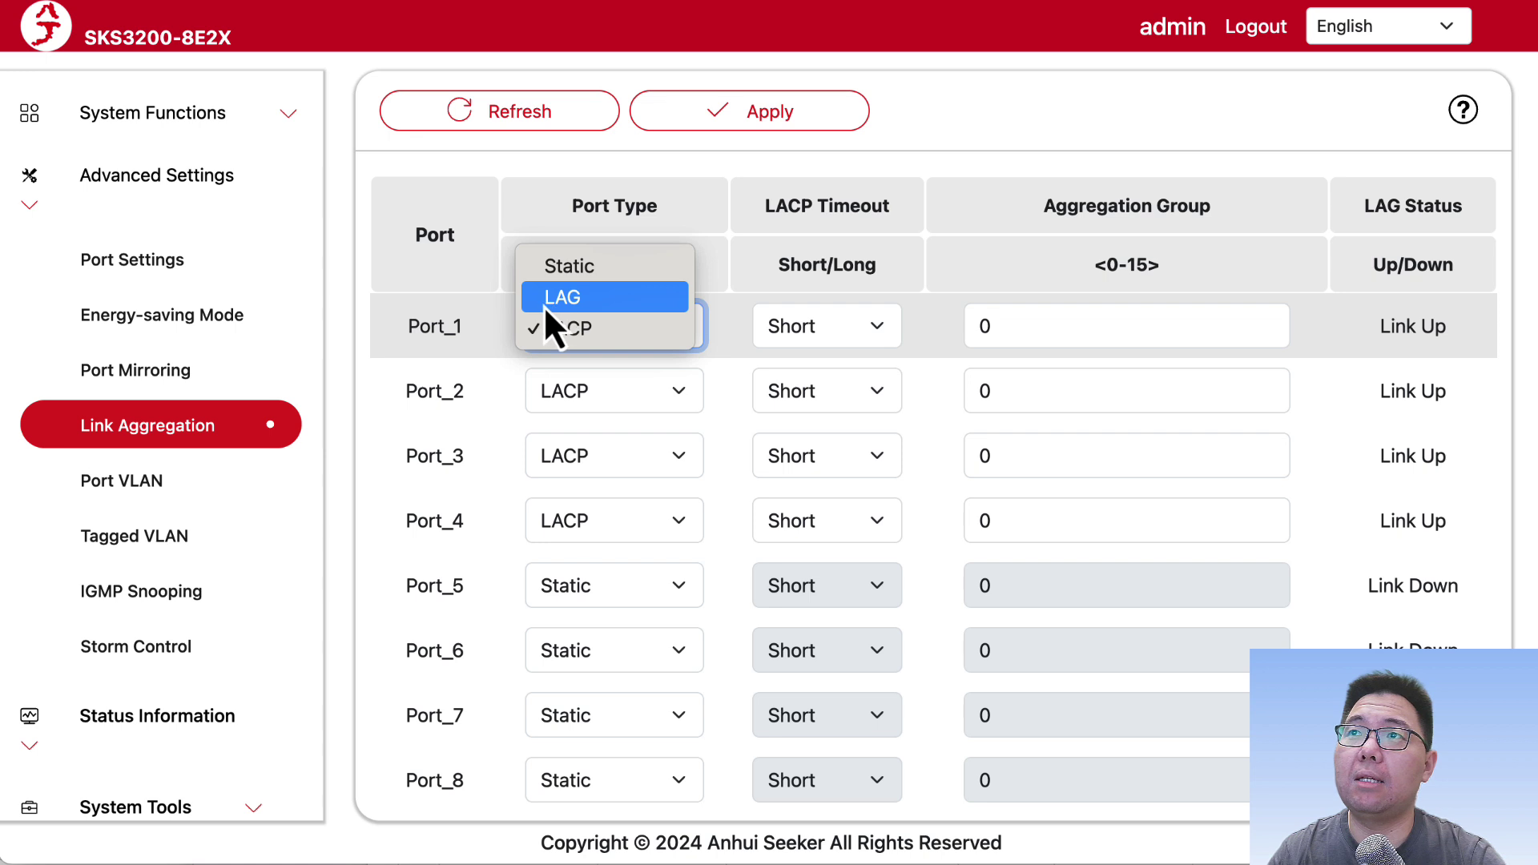
left_click(573, 267)
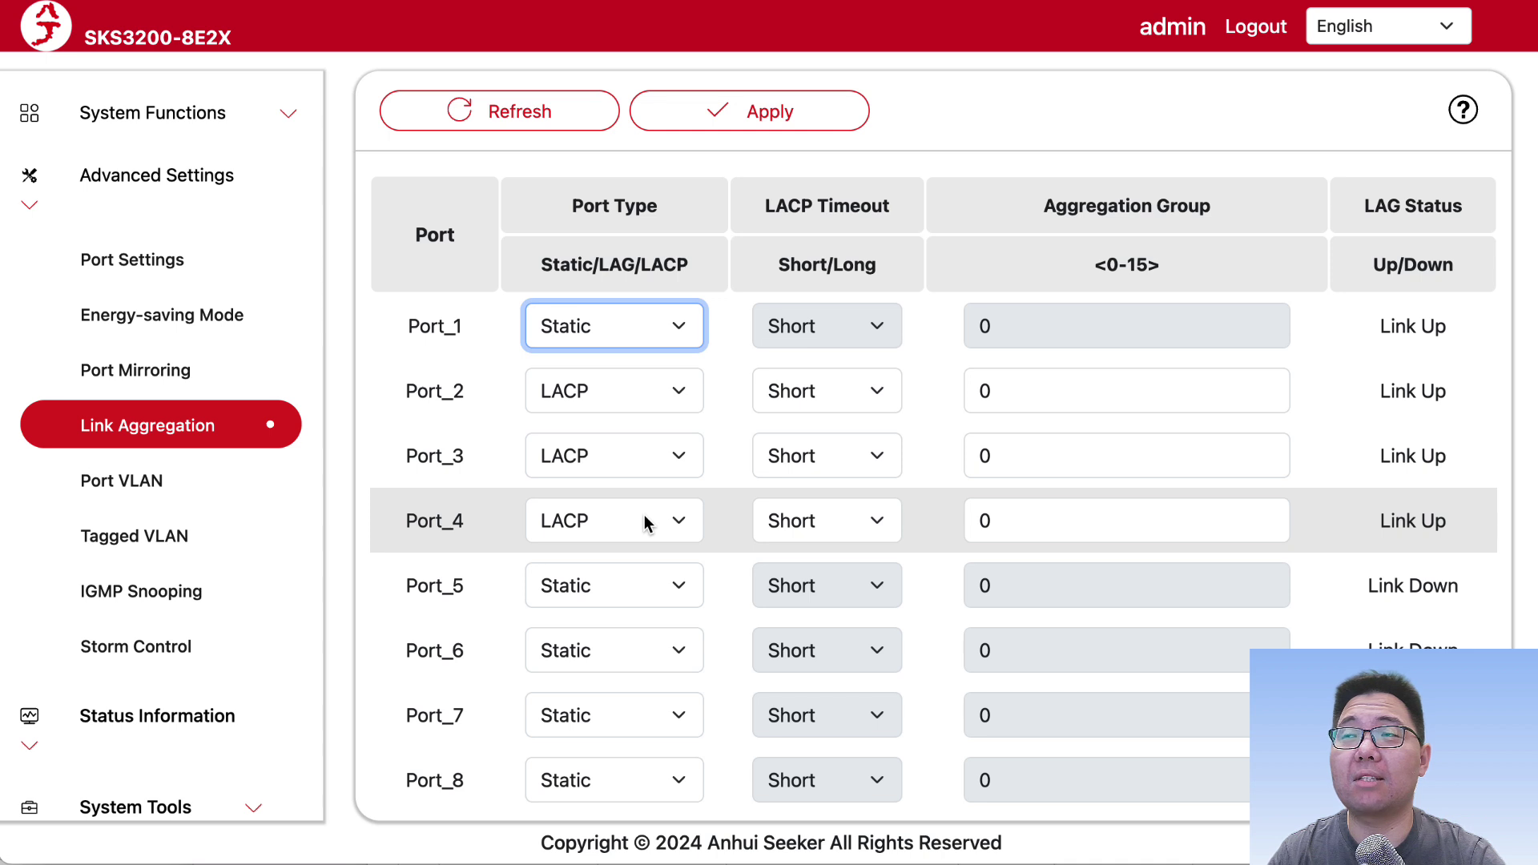
left_click(673, 344)
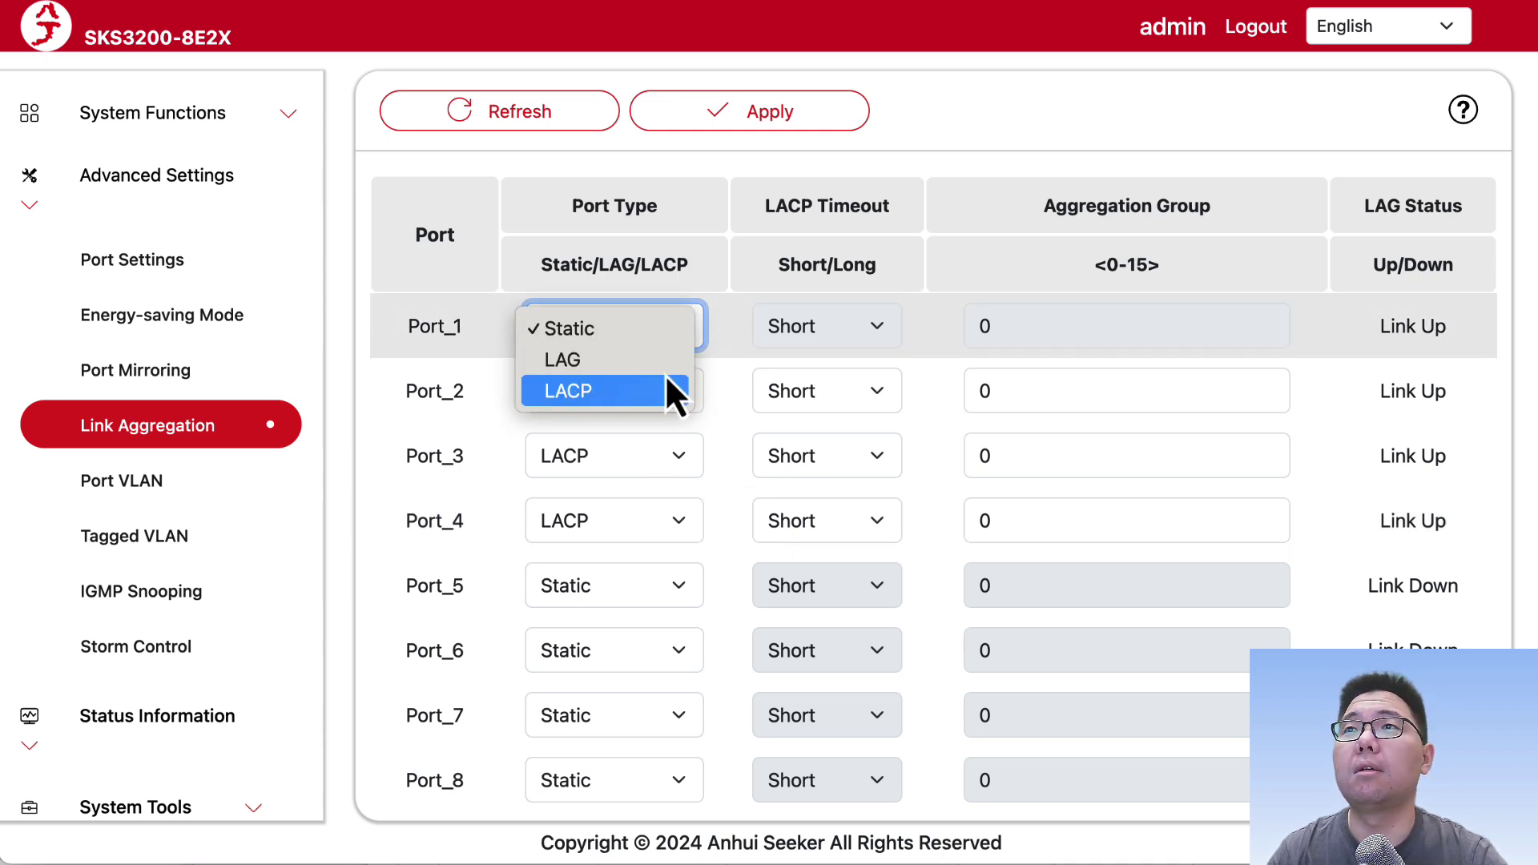
left_click(666, 367)
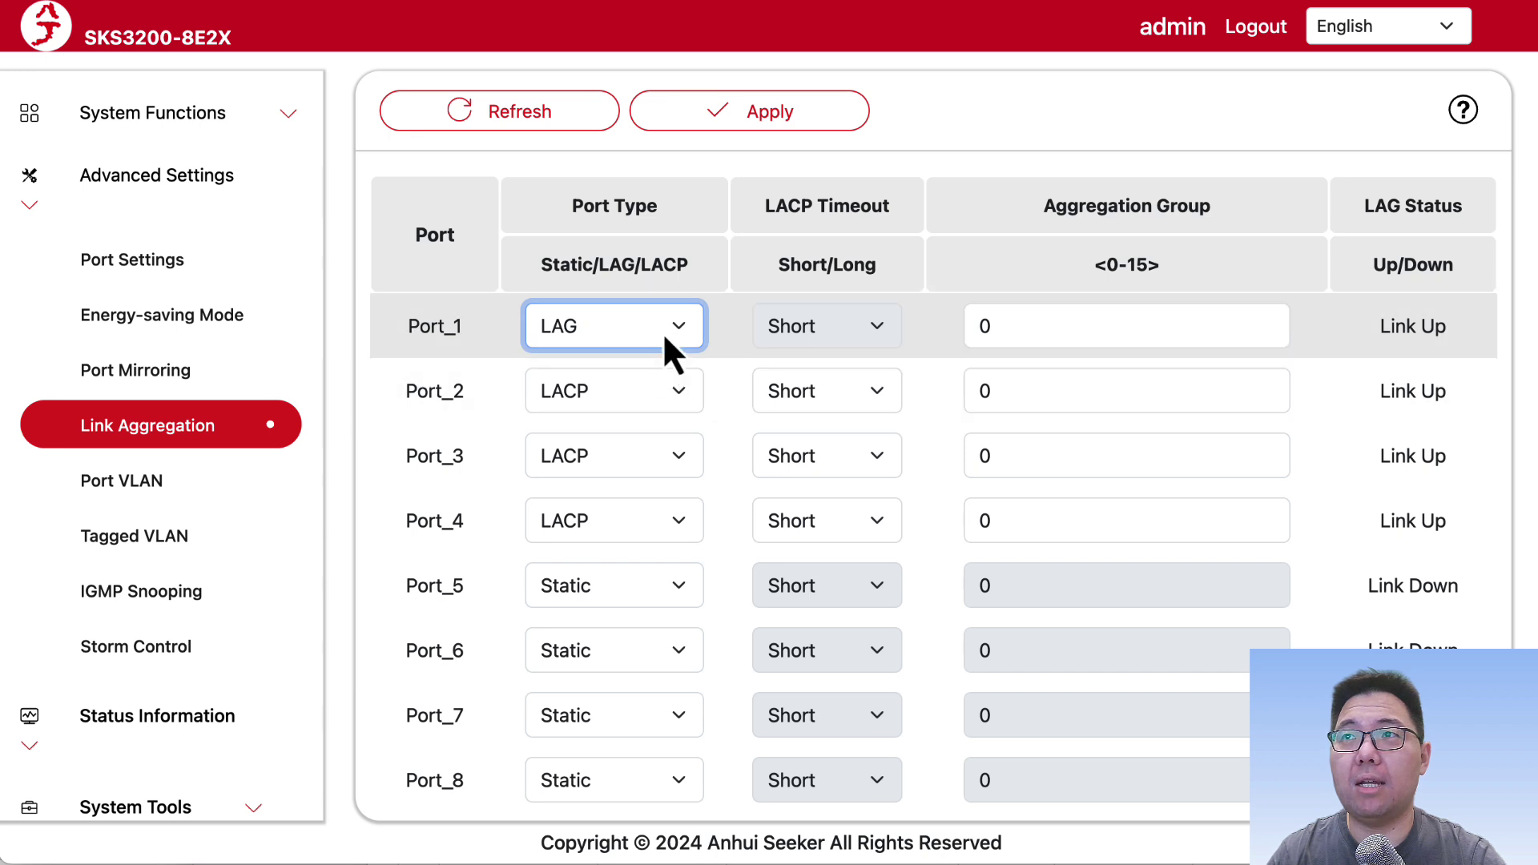
left_click(662, 331)
left_click(658, 354)
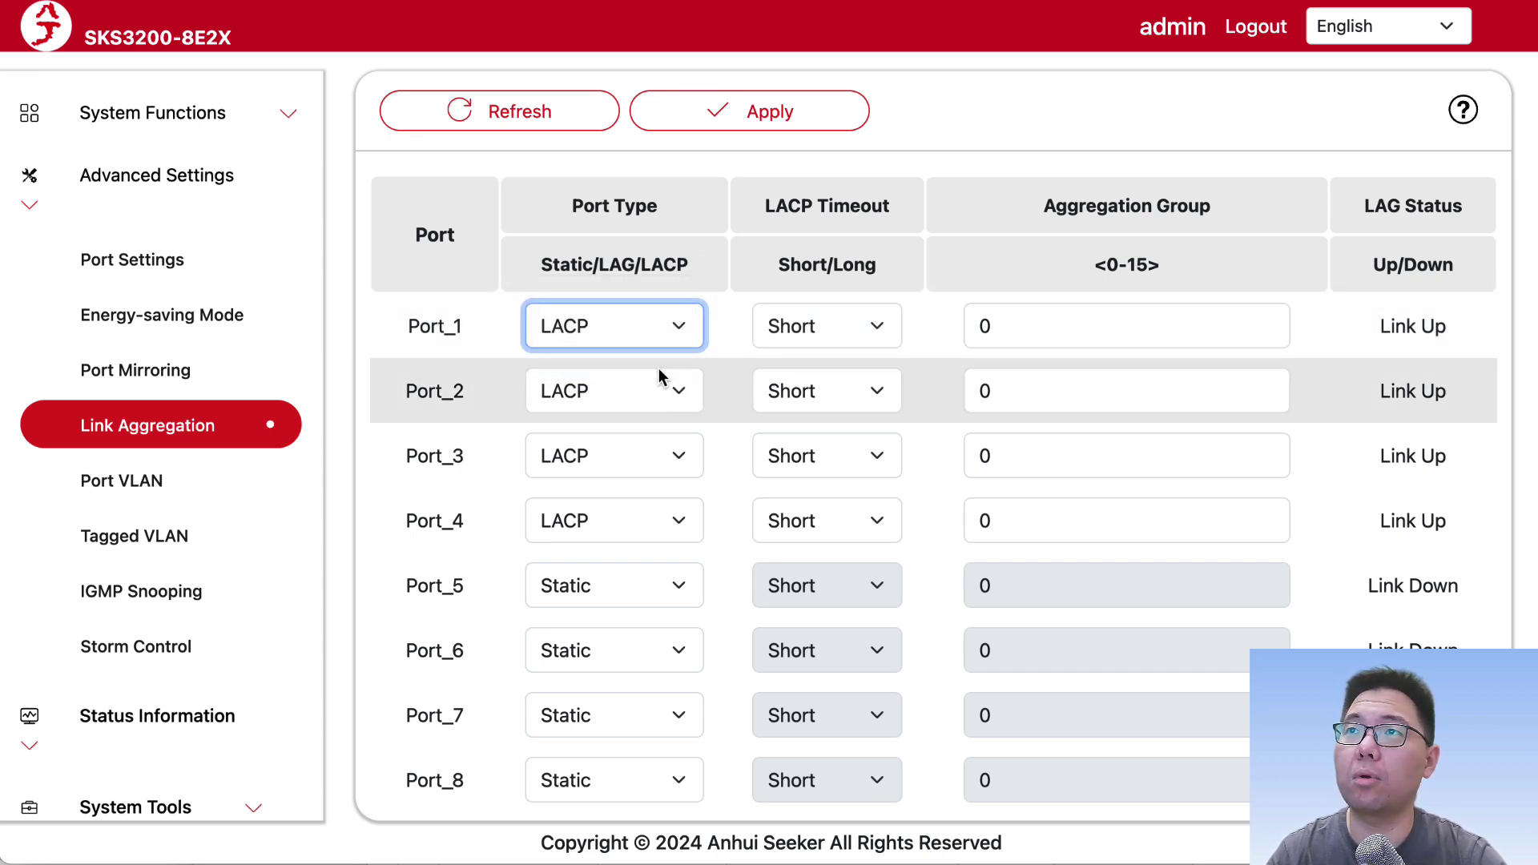
left_click(710, 353)
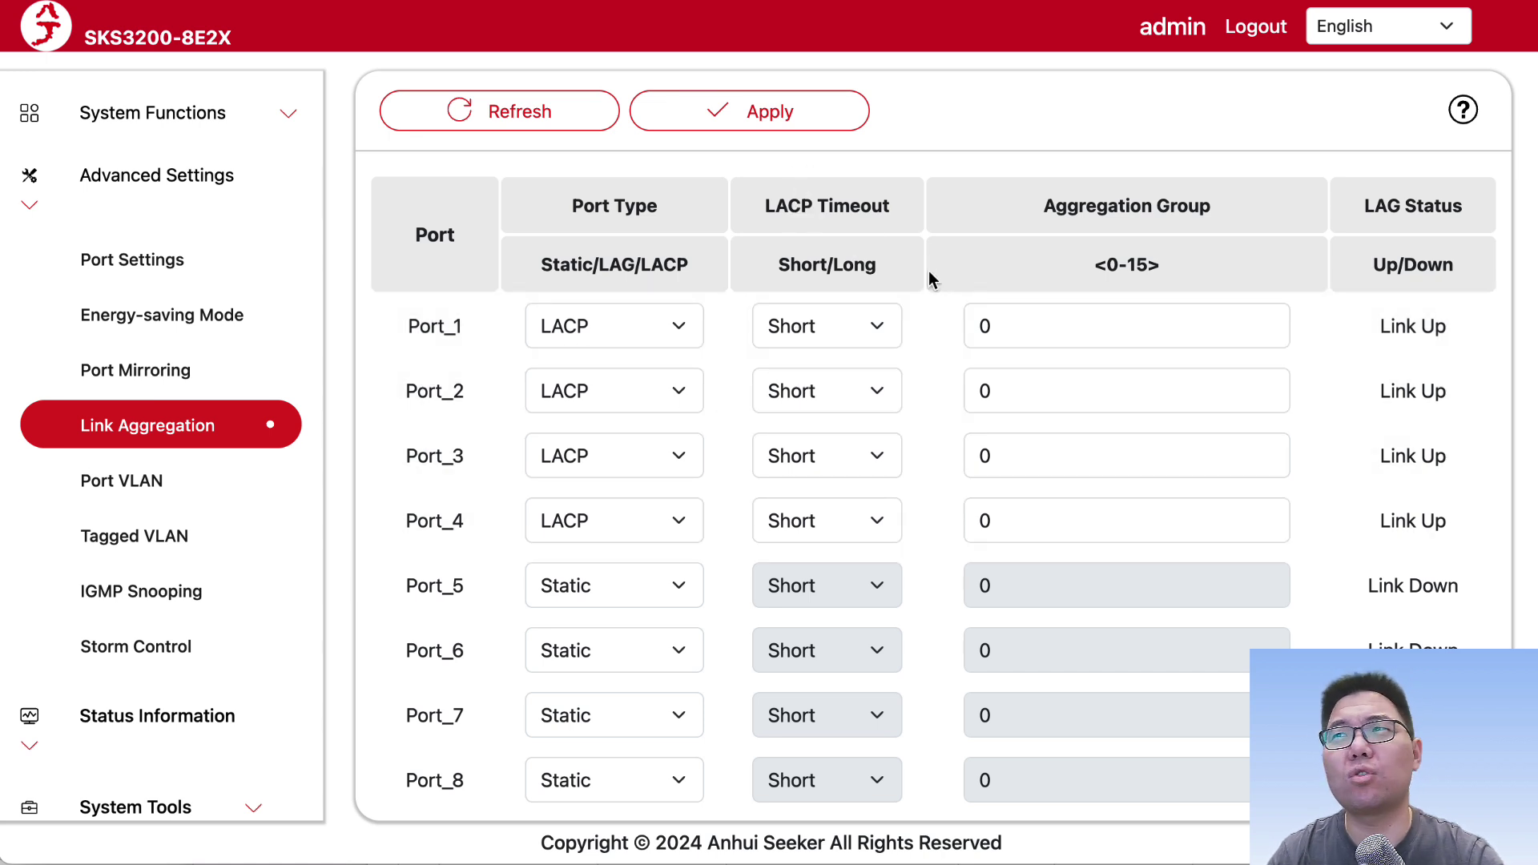
Step: Keep Port_1's LACP timeout Short and group 0, then reload the table
left_click(844, 327)
left_click(846, 324)
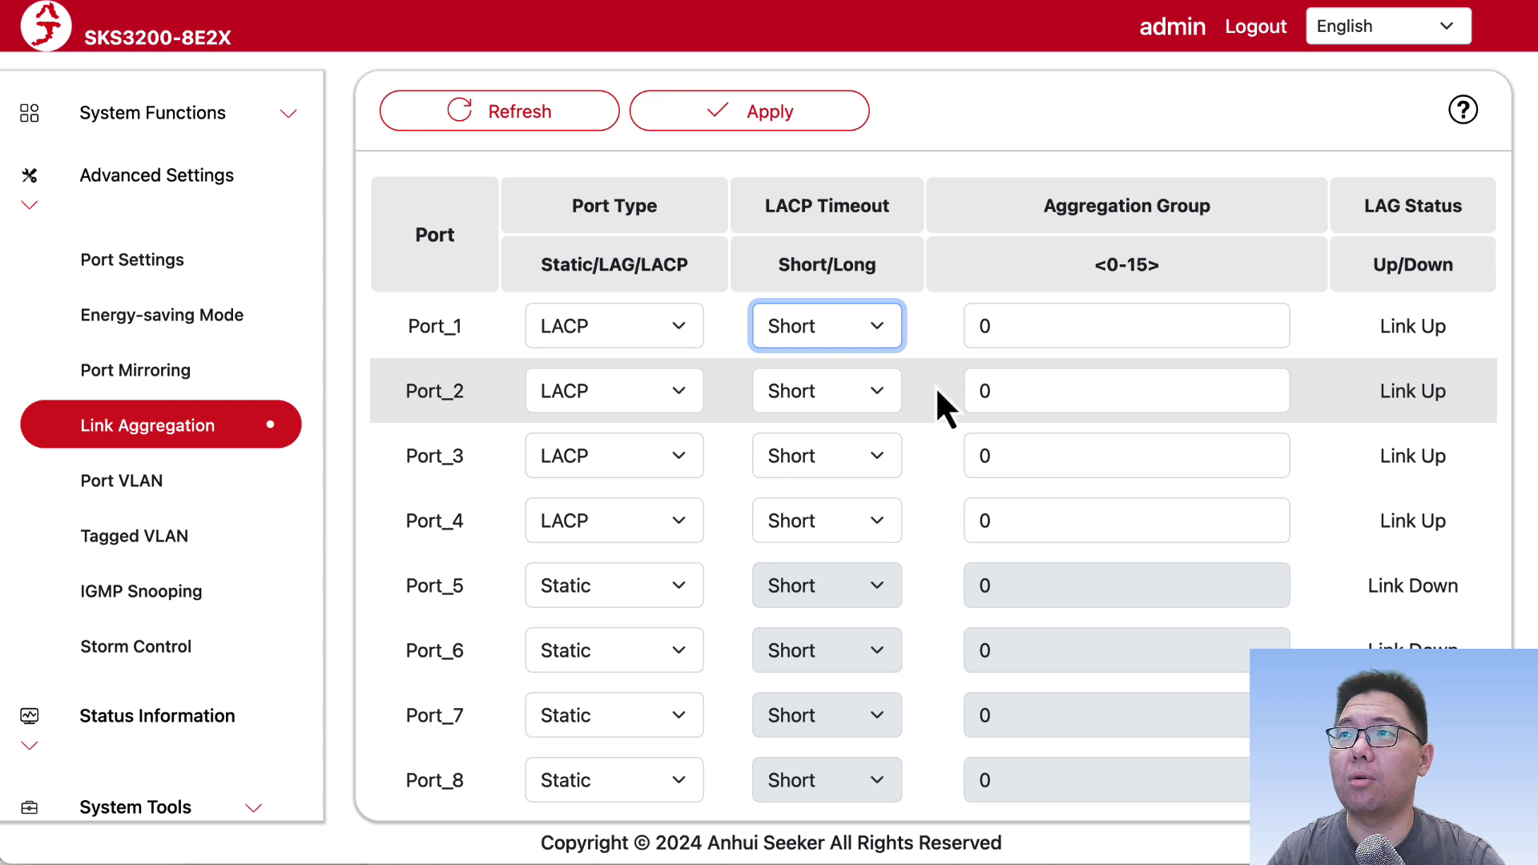
left_click(1124, 323)
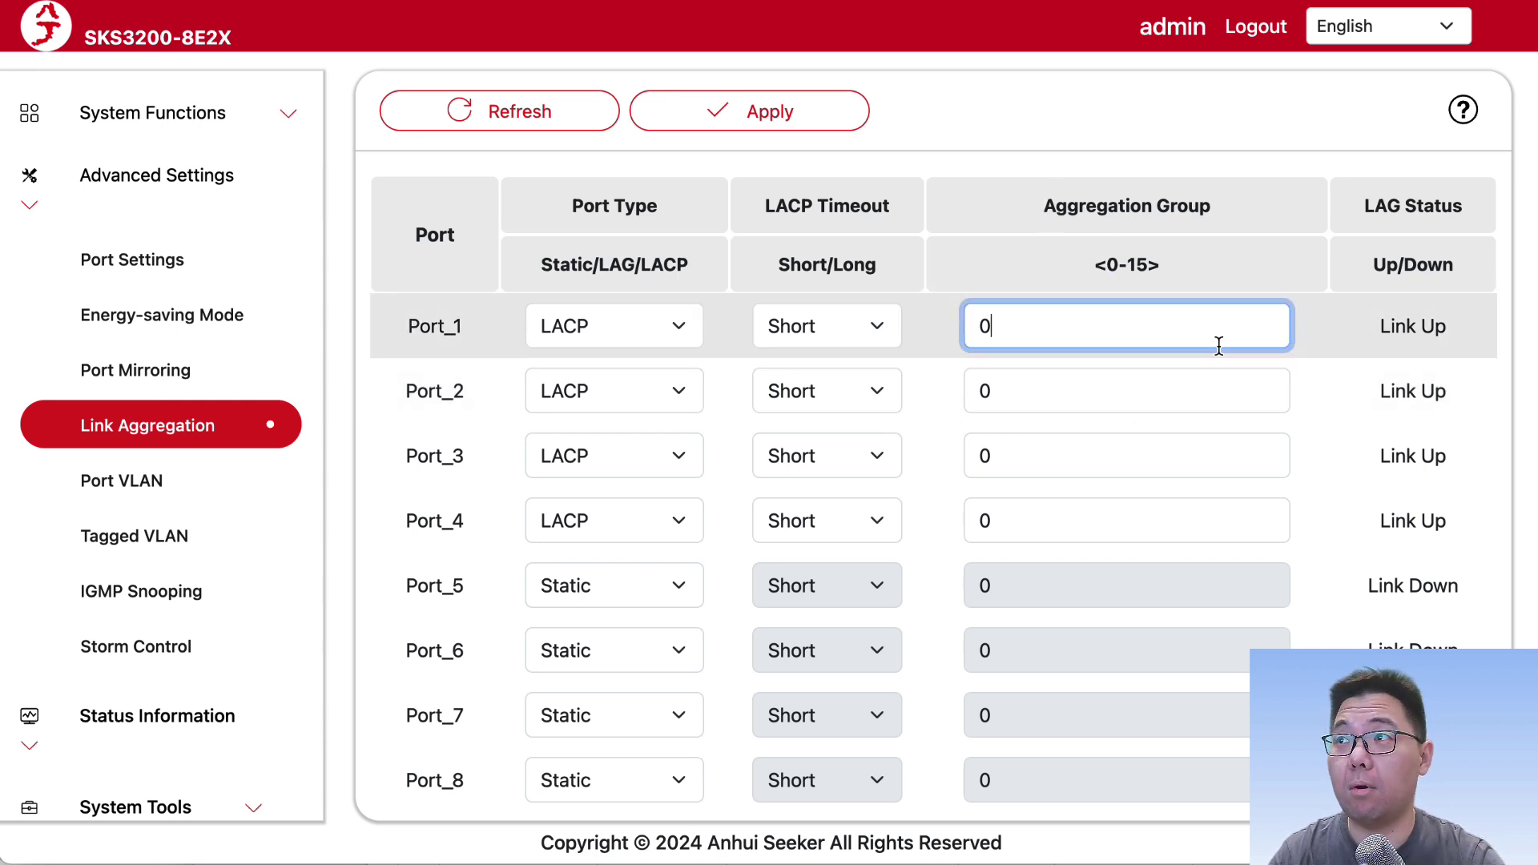
left_click(1112, 391)
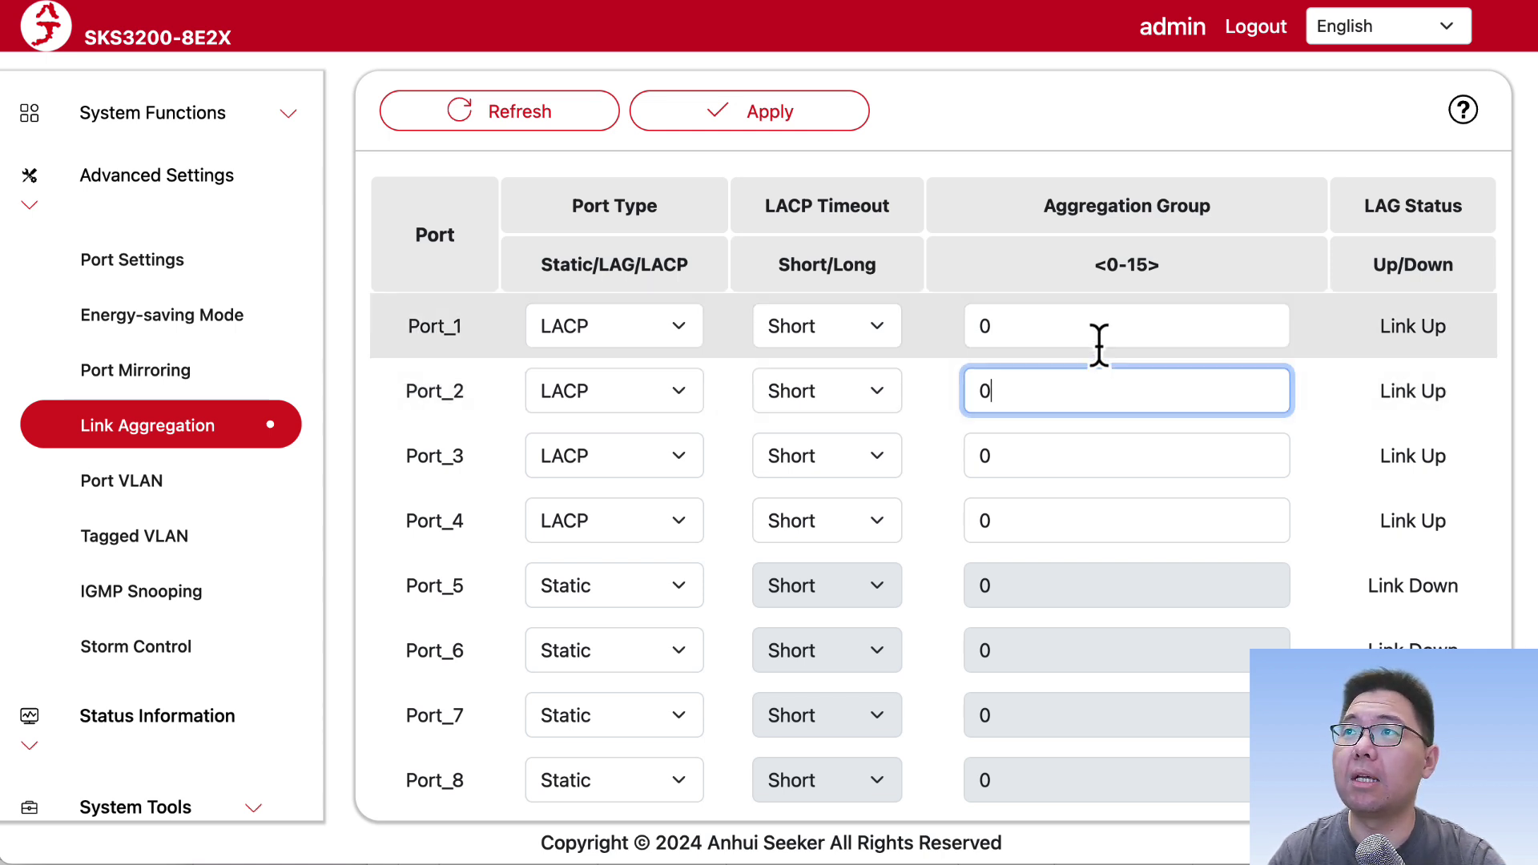
left_click(1098, 341)
left_click(1093, 387)
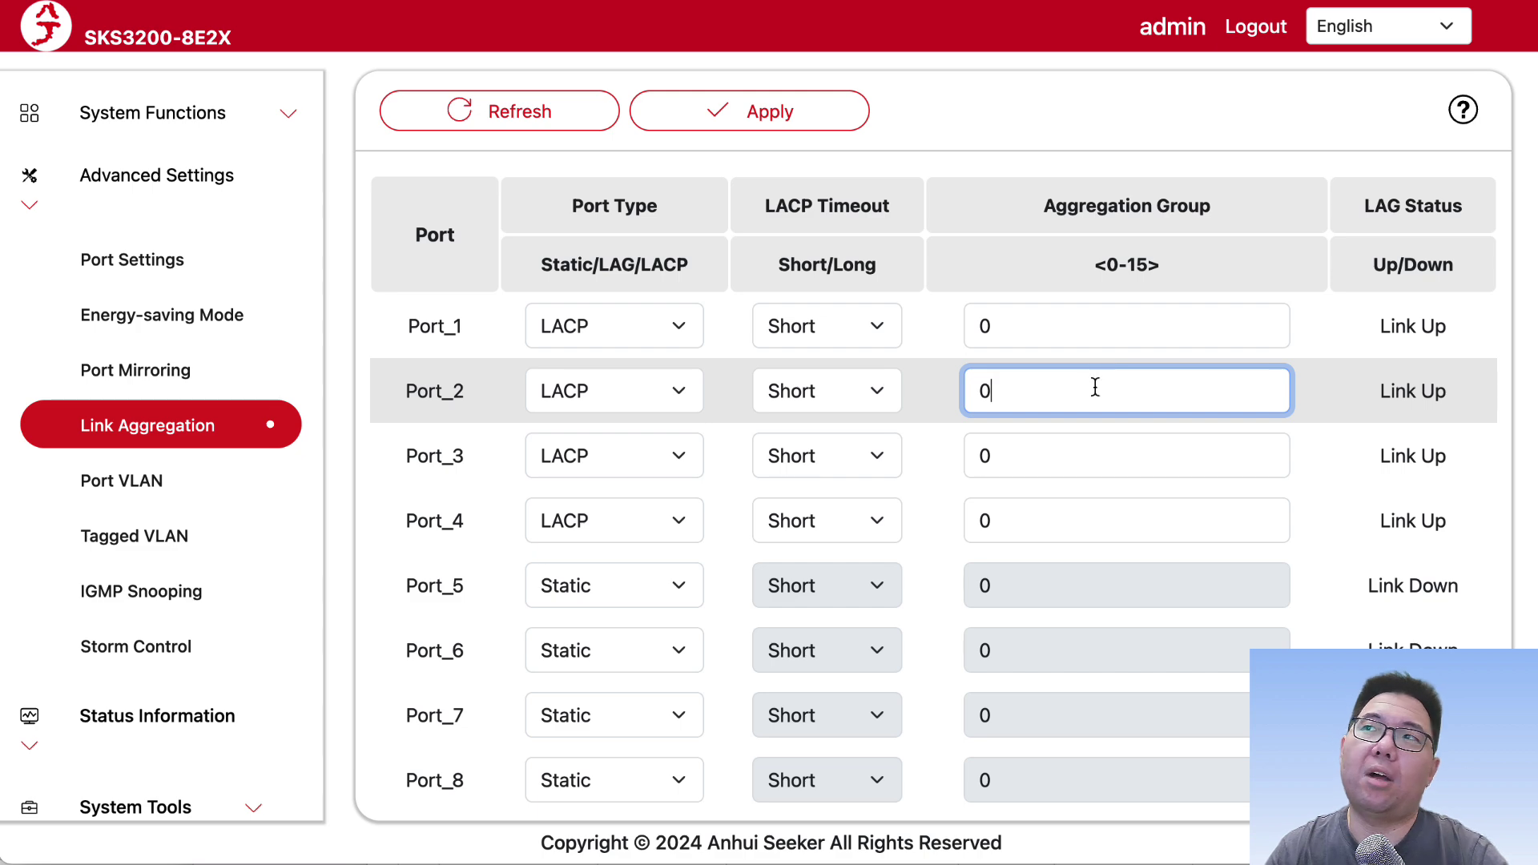
left_click(442, 106)
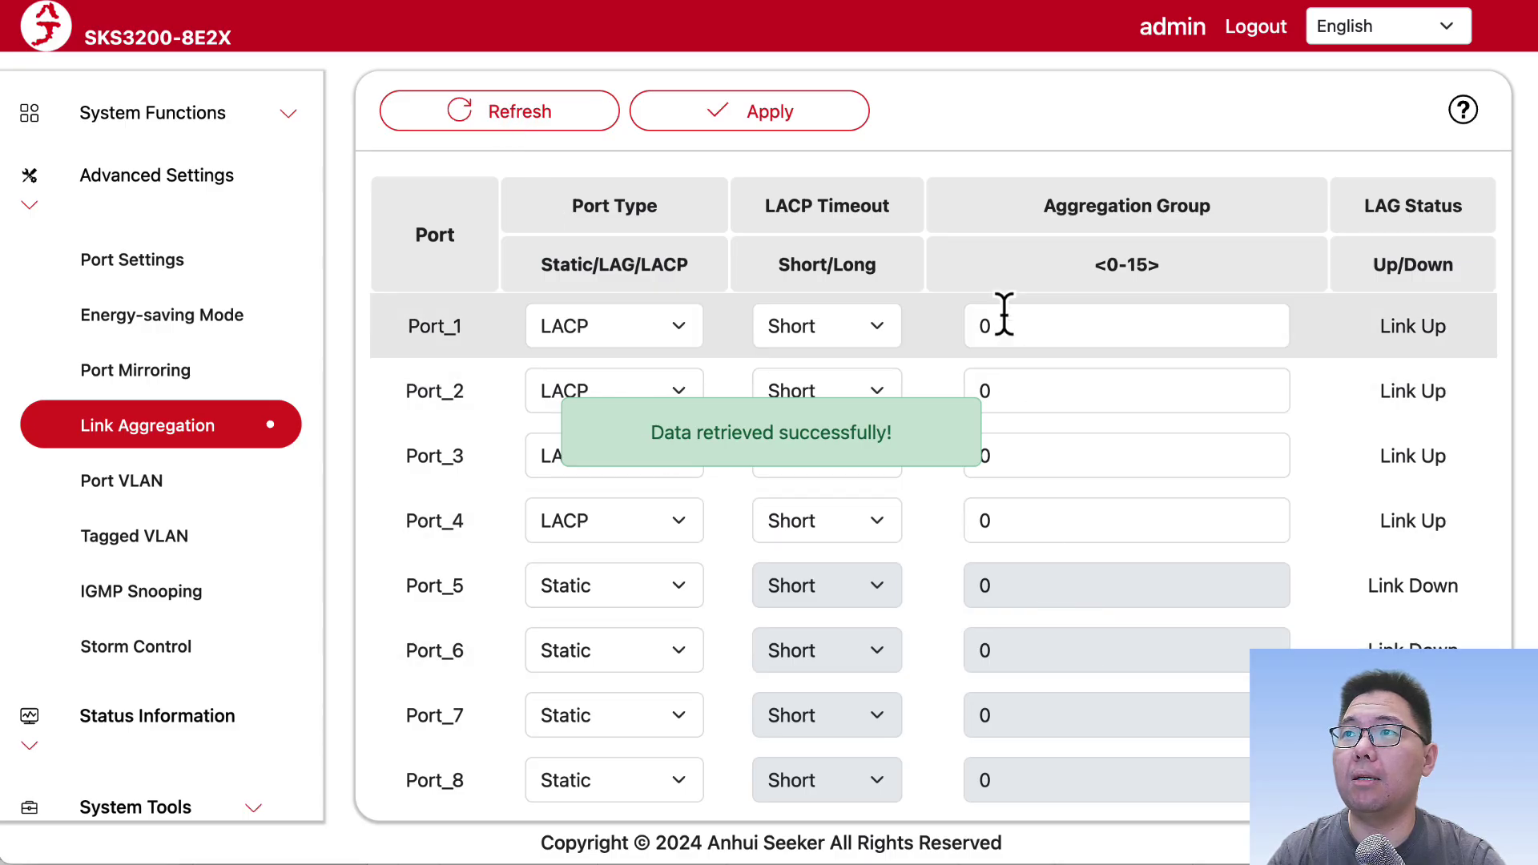
left_click_drag(1378, 326, 1451, 330)
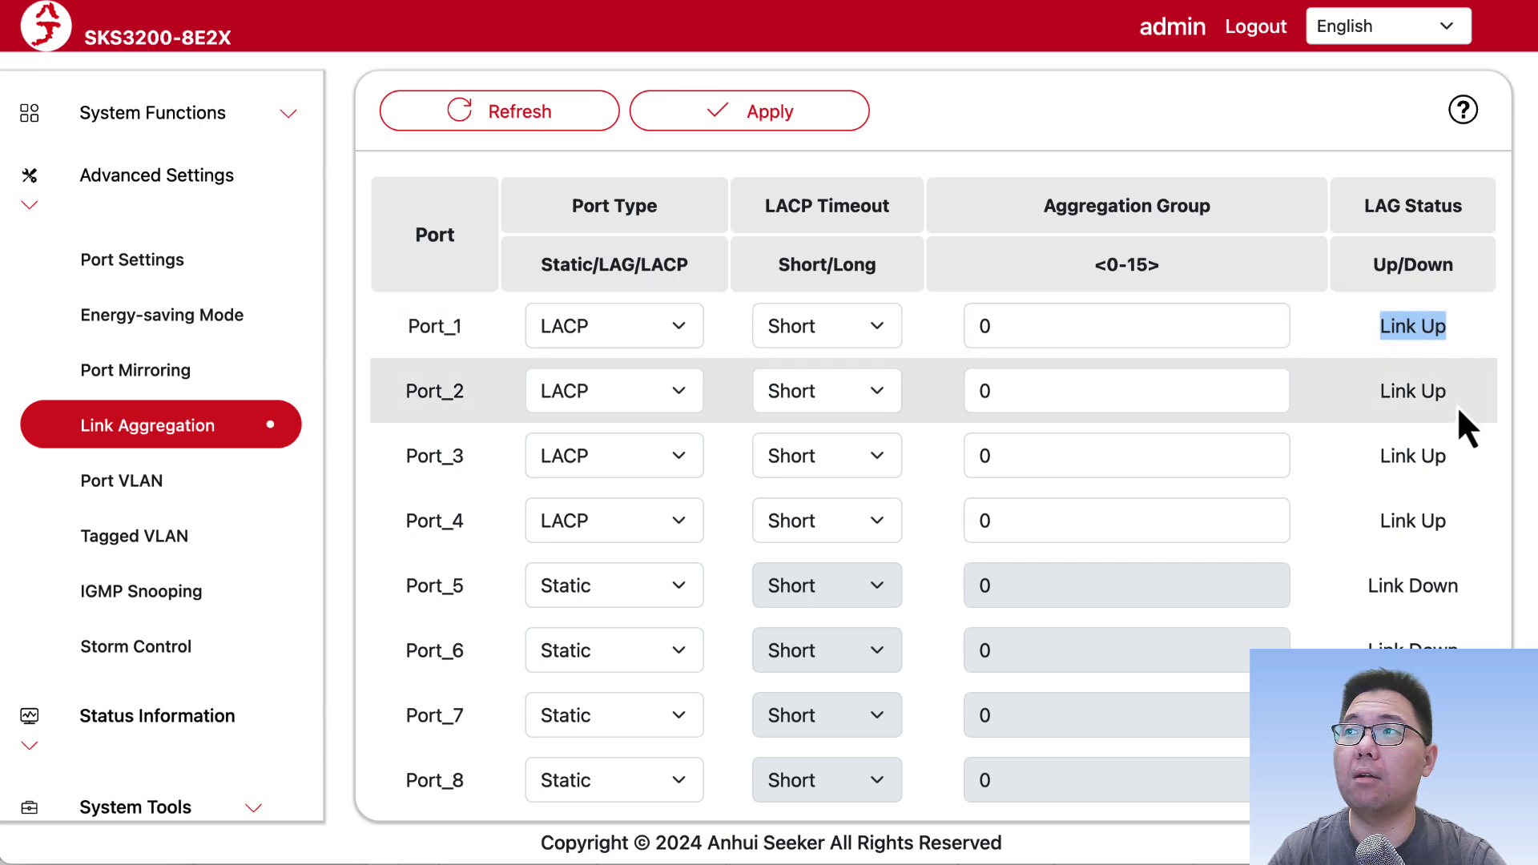
left_click_drag(1456, 401, 1358, 401)
left_click_drag(1449, 458, 1378, 458)
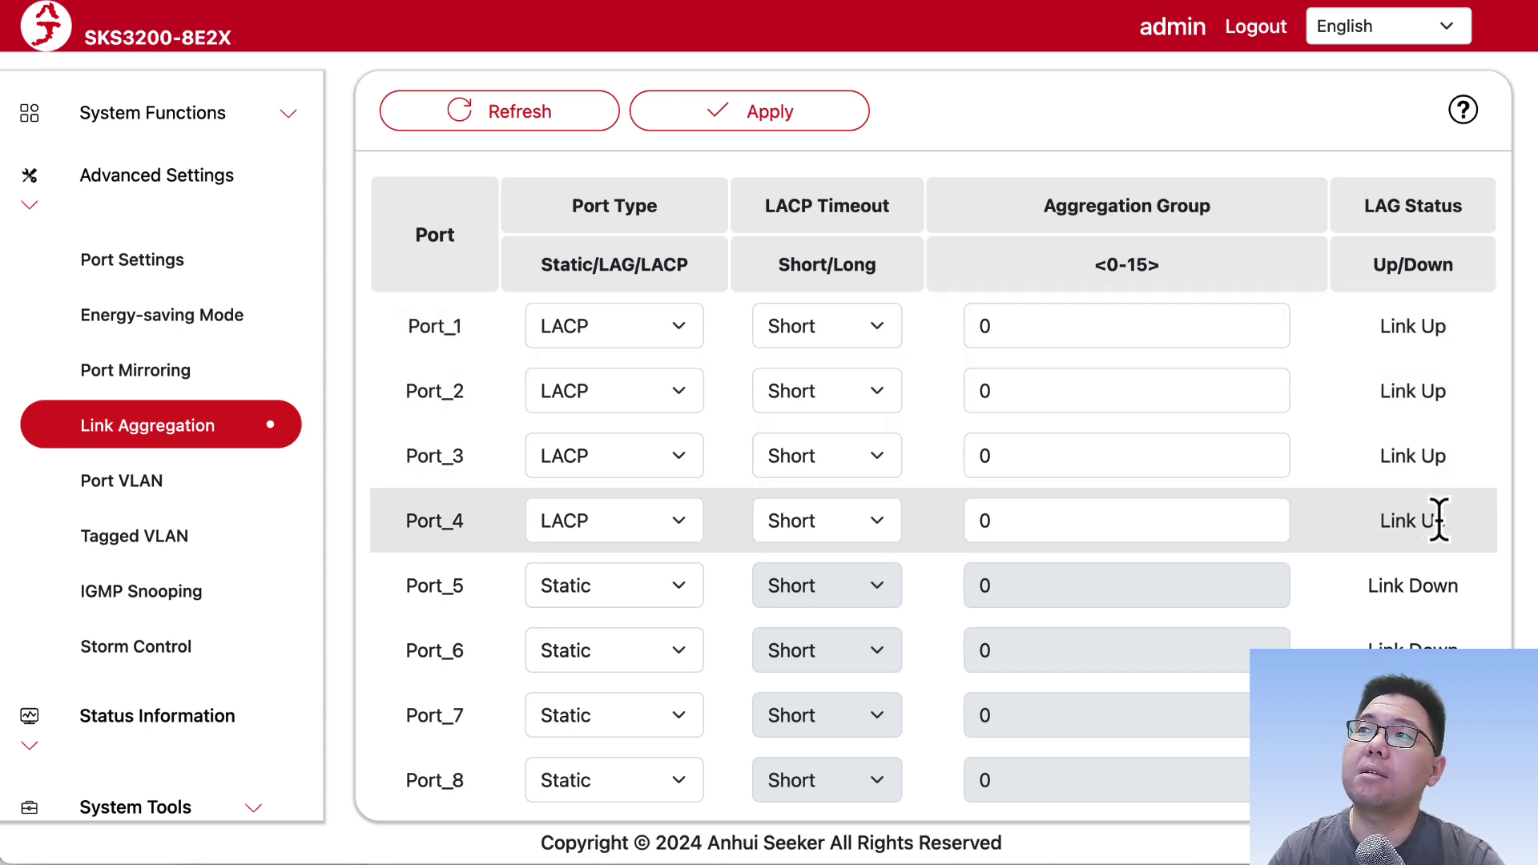
left_click_drag(1439, 518, 1348, 518)
left_click(1338, 502)
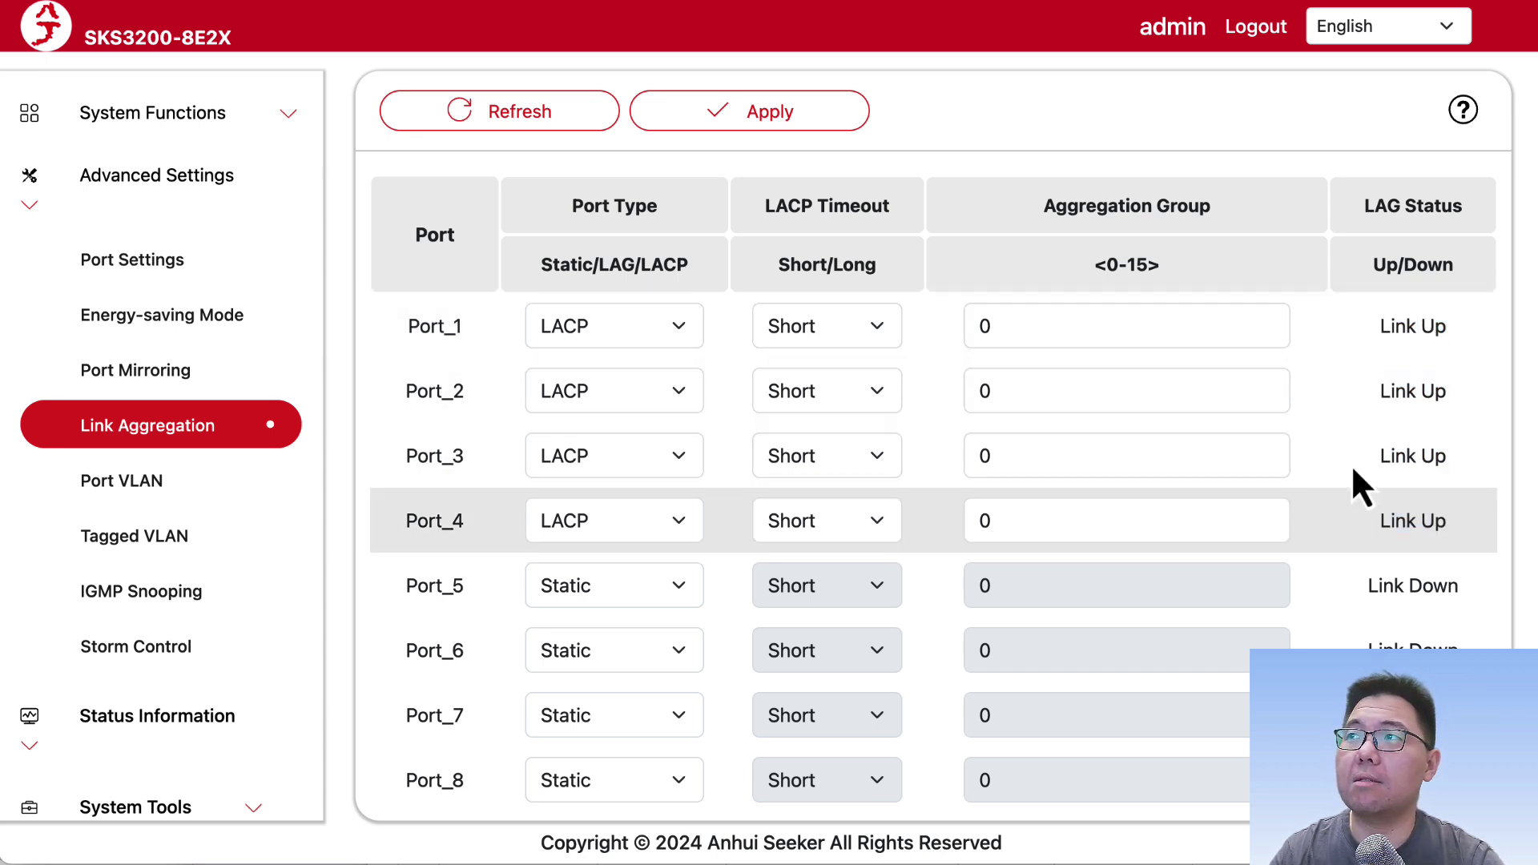
mouse_move(1370, 341)
left_mouse_down()
mouse_move(1464, 338)
mouse_move(1345, 333)
left_mouse_up()
left_click(1466, 339)
left_click(1416, 325)
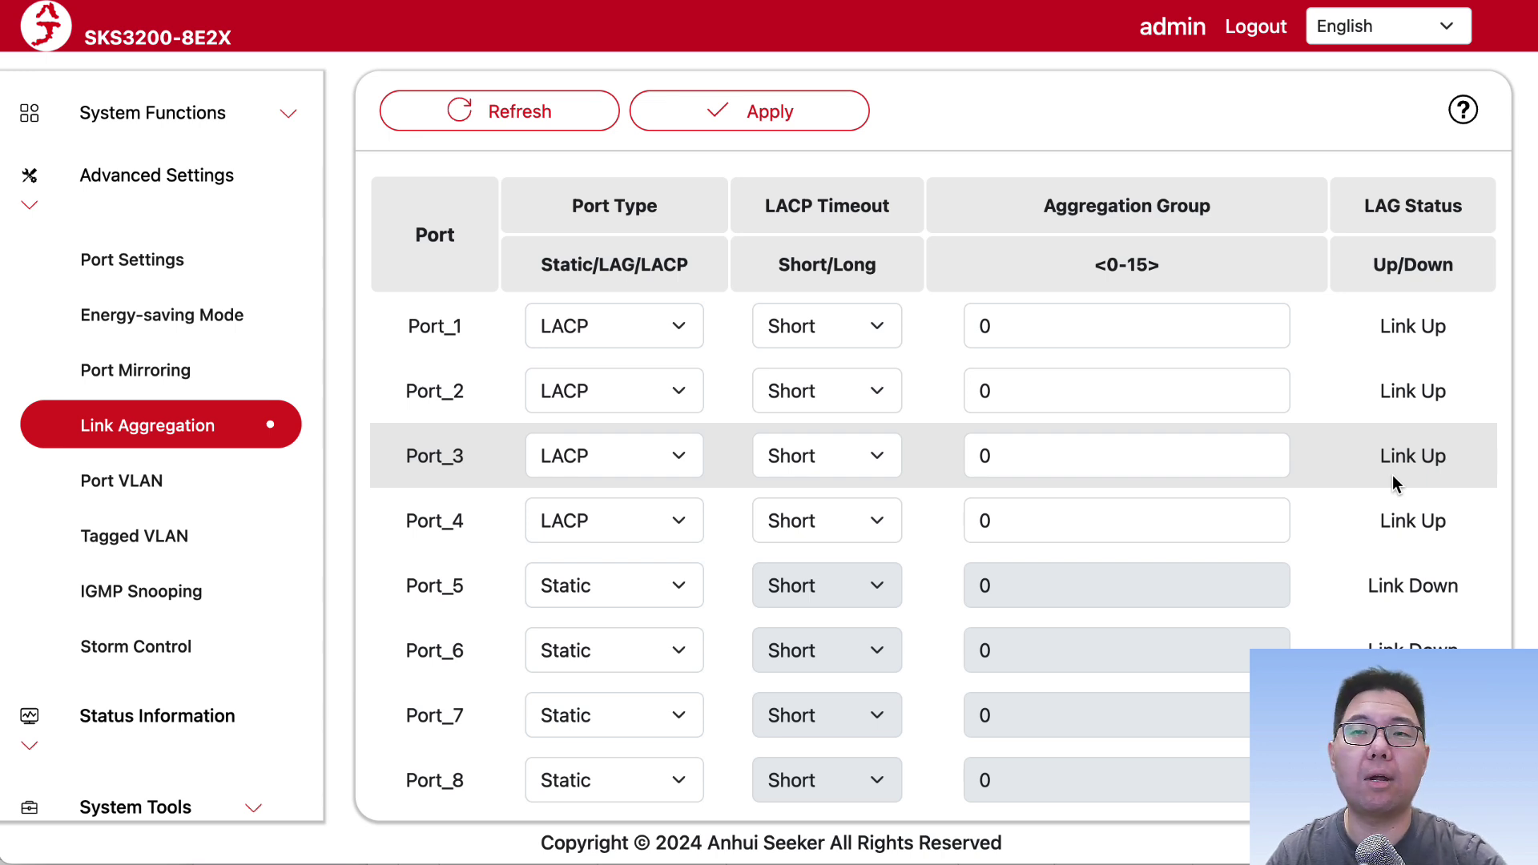
left_click(1451, 455)
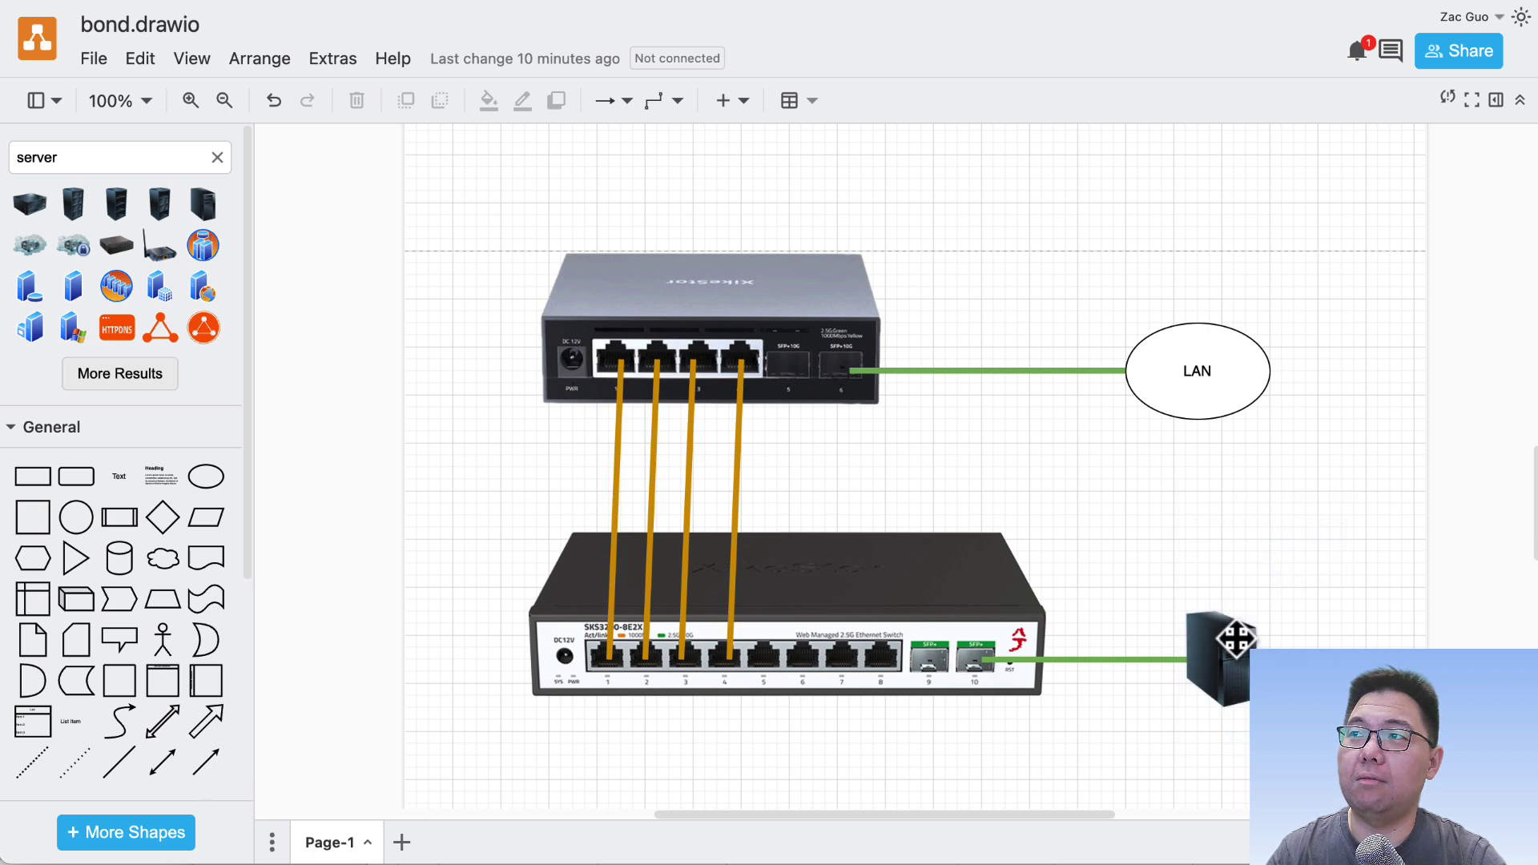
left_click(1222, 660)
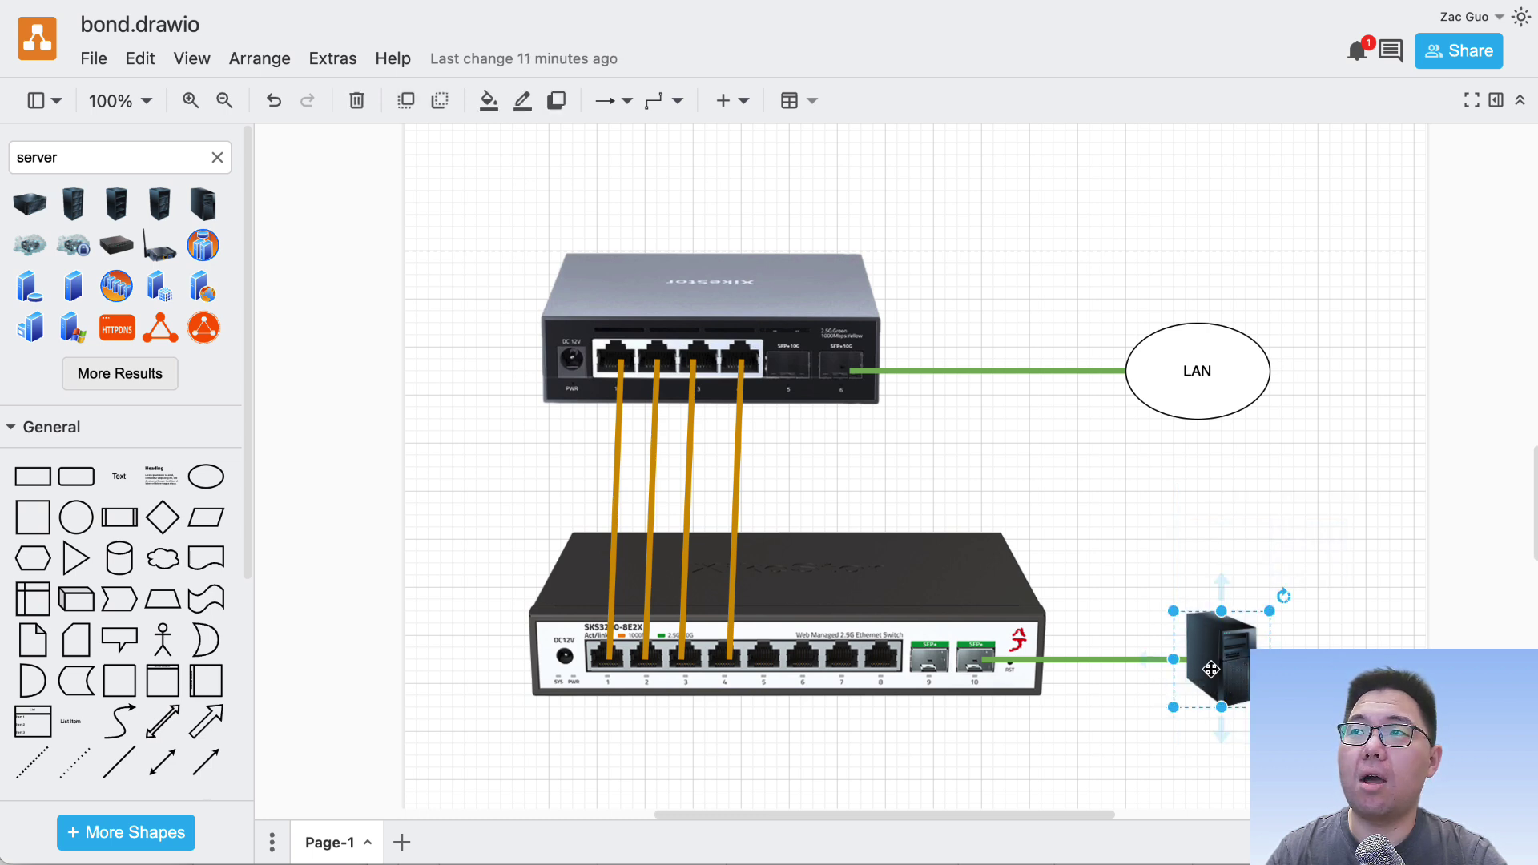
left_click(1205, 370)
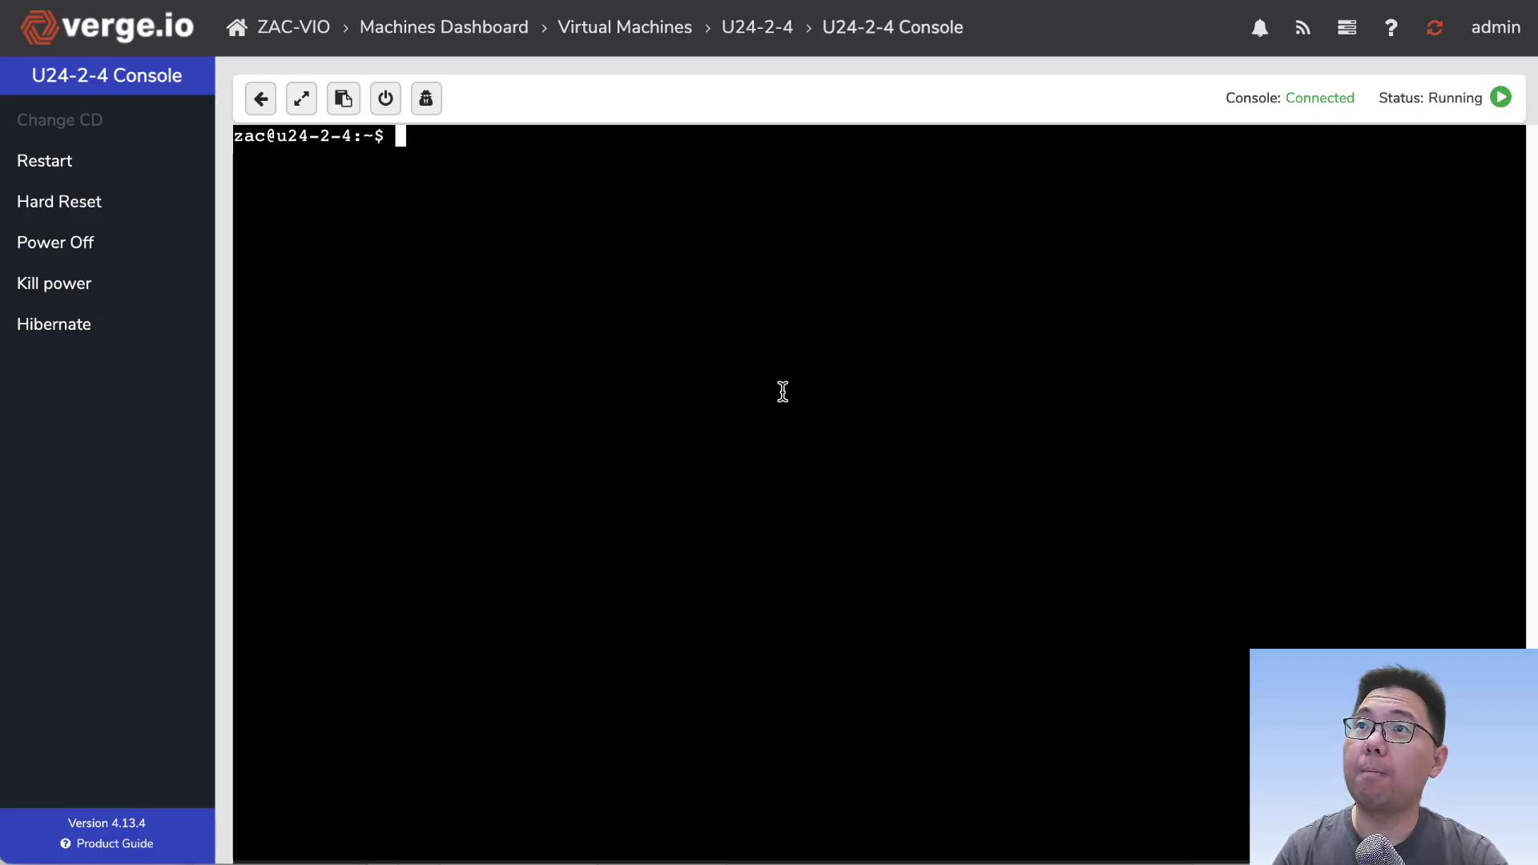
Step: Clear the console and run iperf3 to 192.168.88.200 with -P 1, about 2.47 Gbits/sec
type("clear")
key("Up")
key("Up")
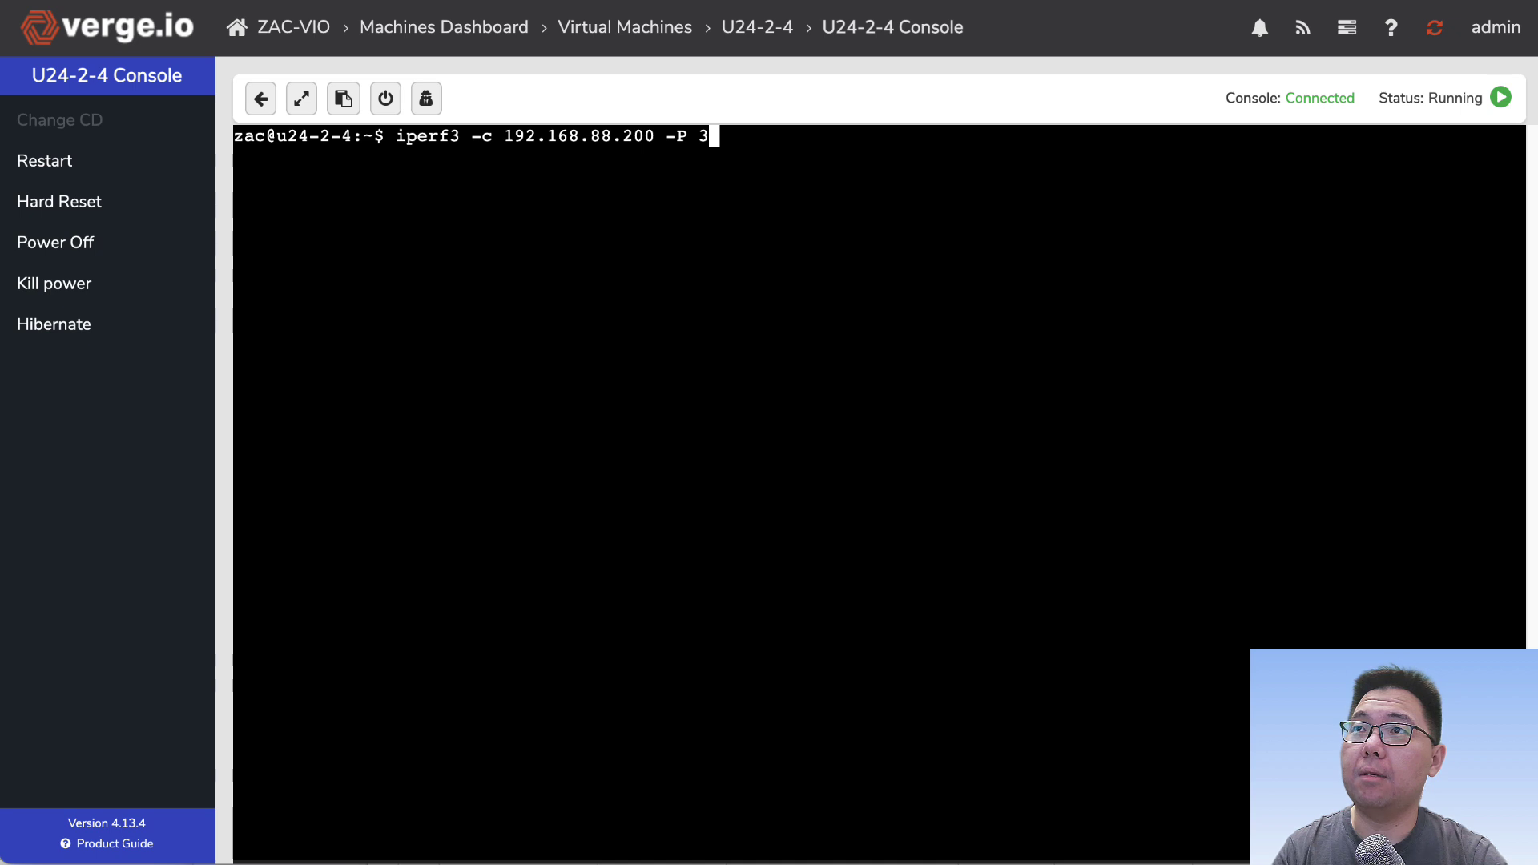
key("BackSpace")
type("1")
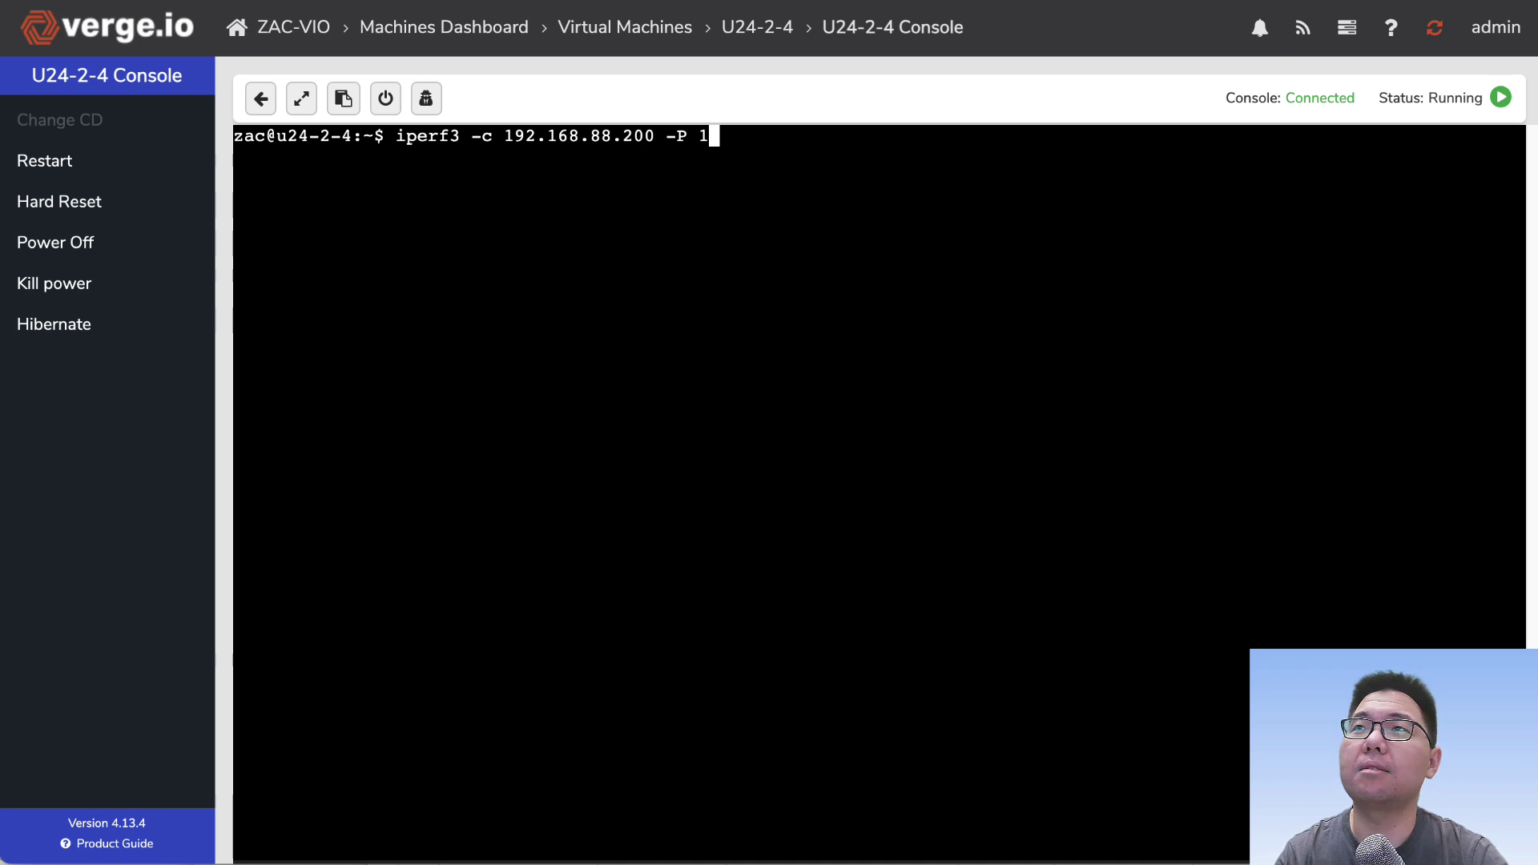
key("Return")
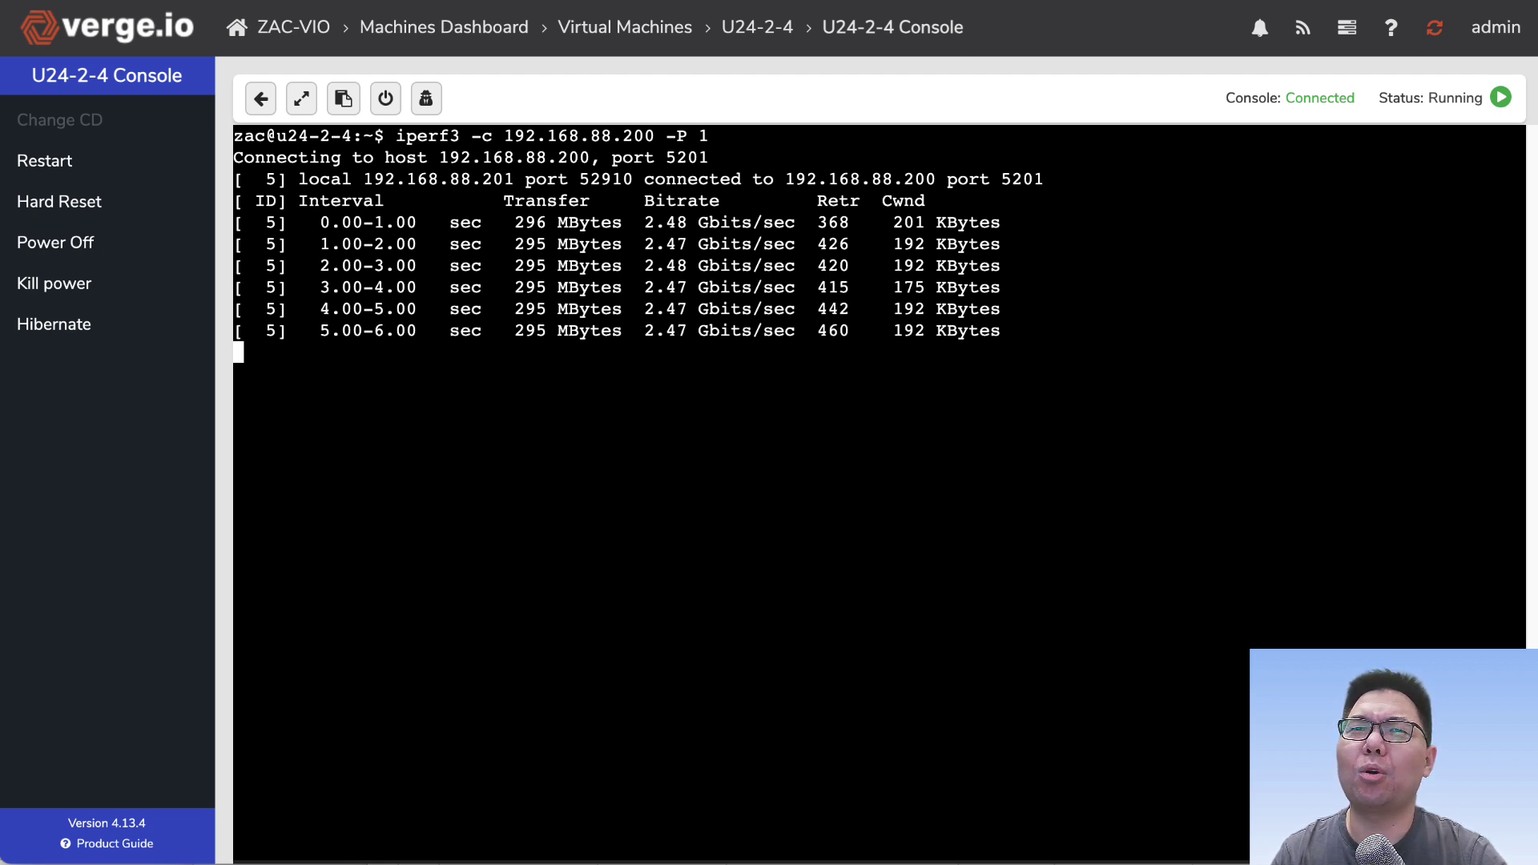
key("ctrl+c")
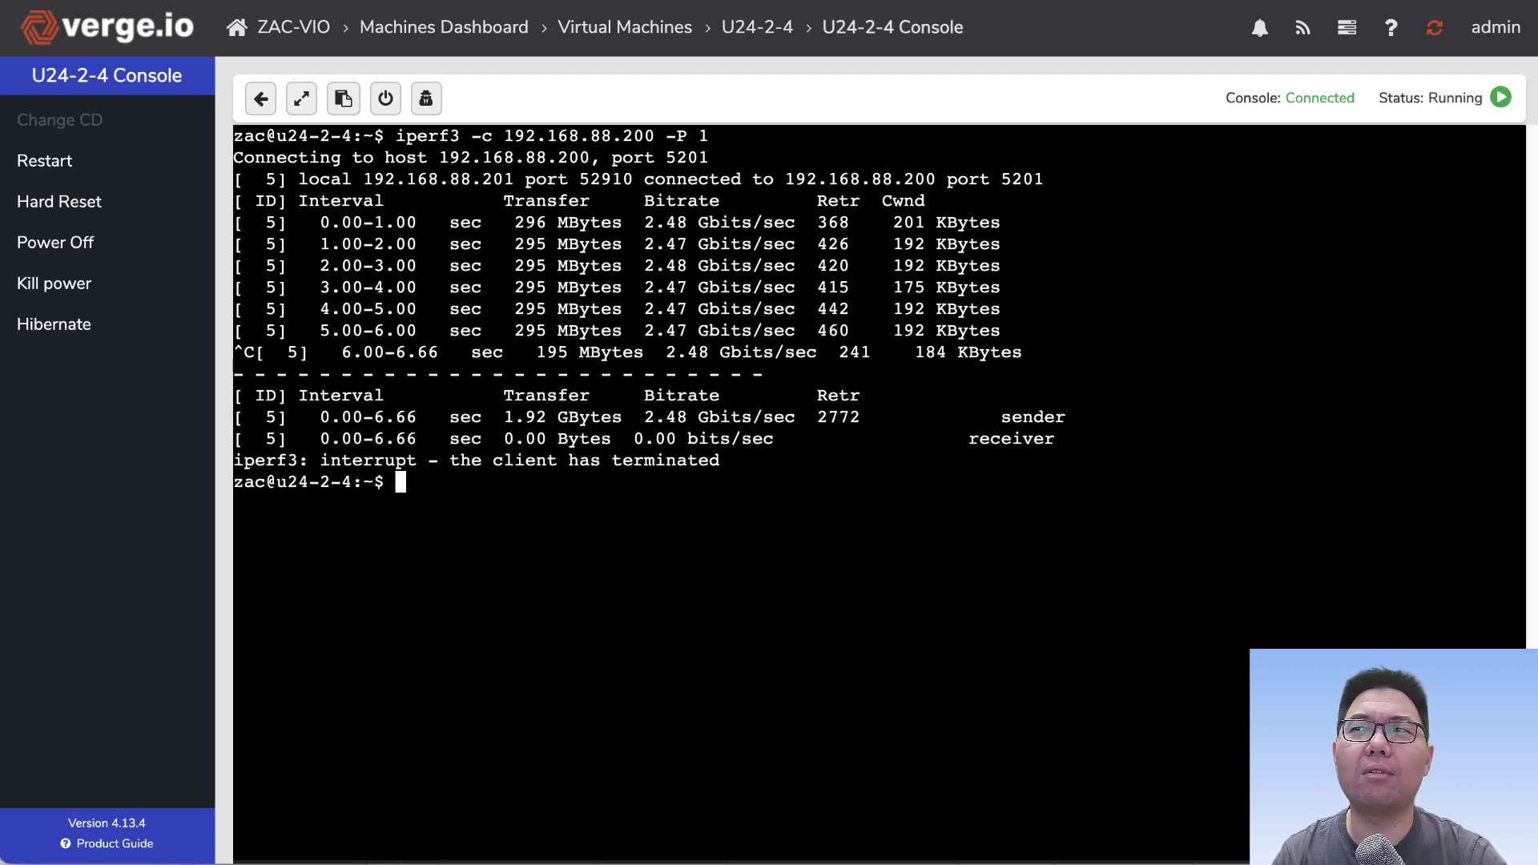
Step: Rerun the iperf3 test with -P 2, totalling 4.27 Gbits/sec
key("Up")
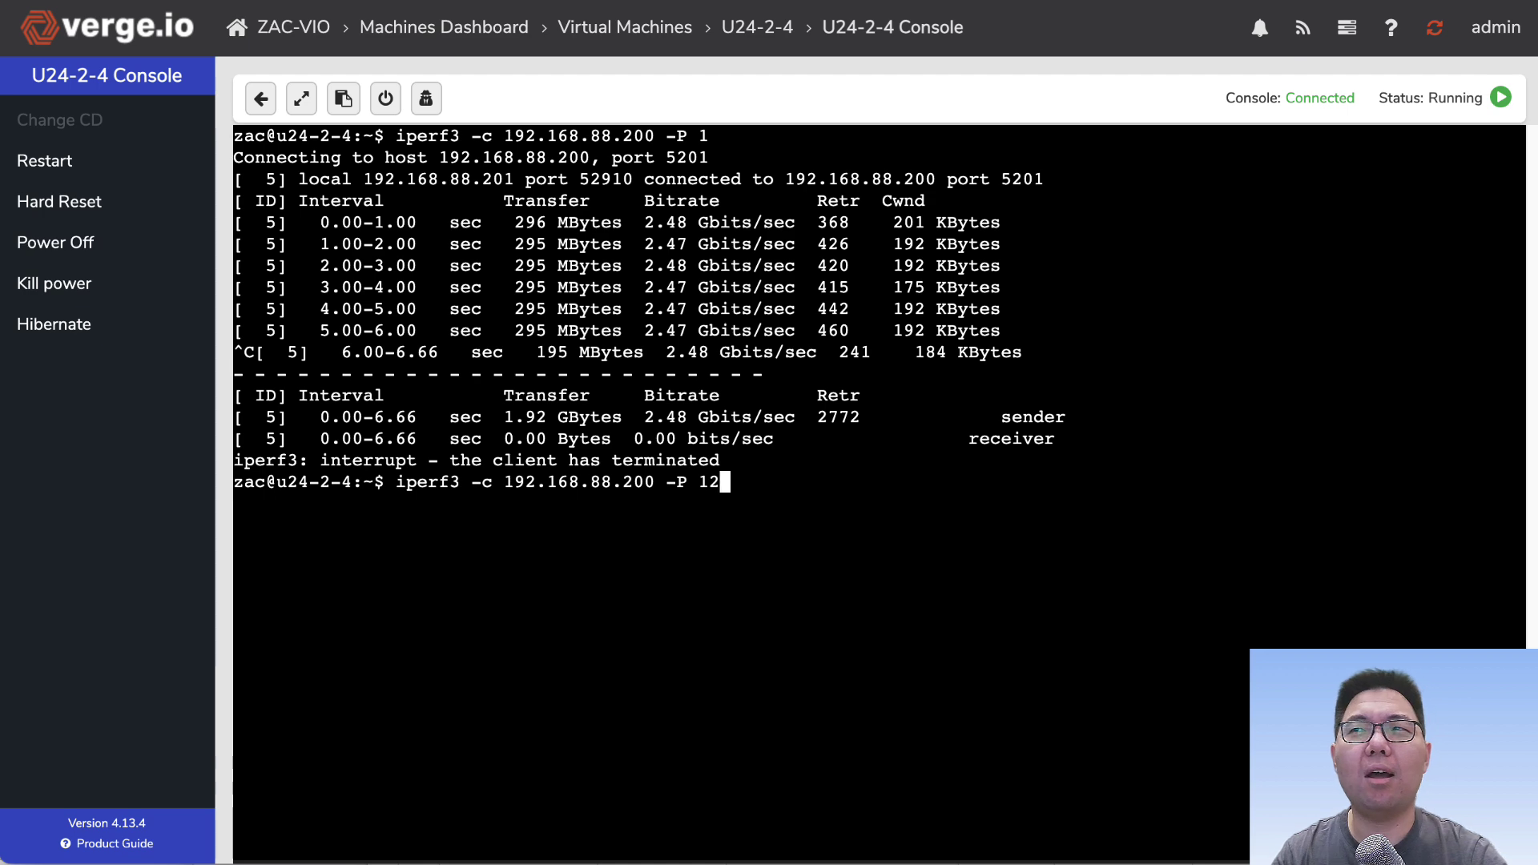
key("BackSpace")
type("2")
key("Return")
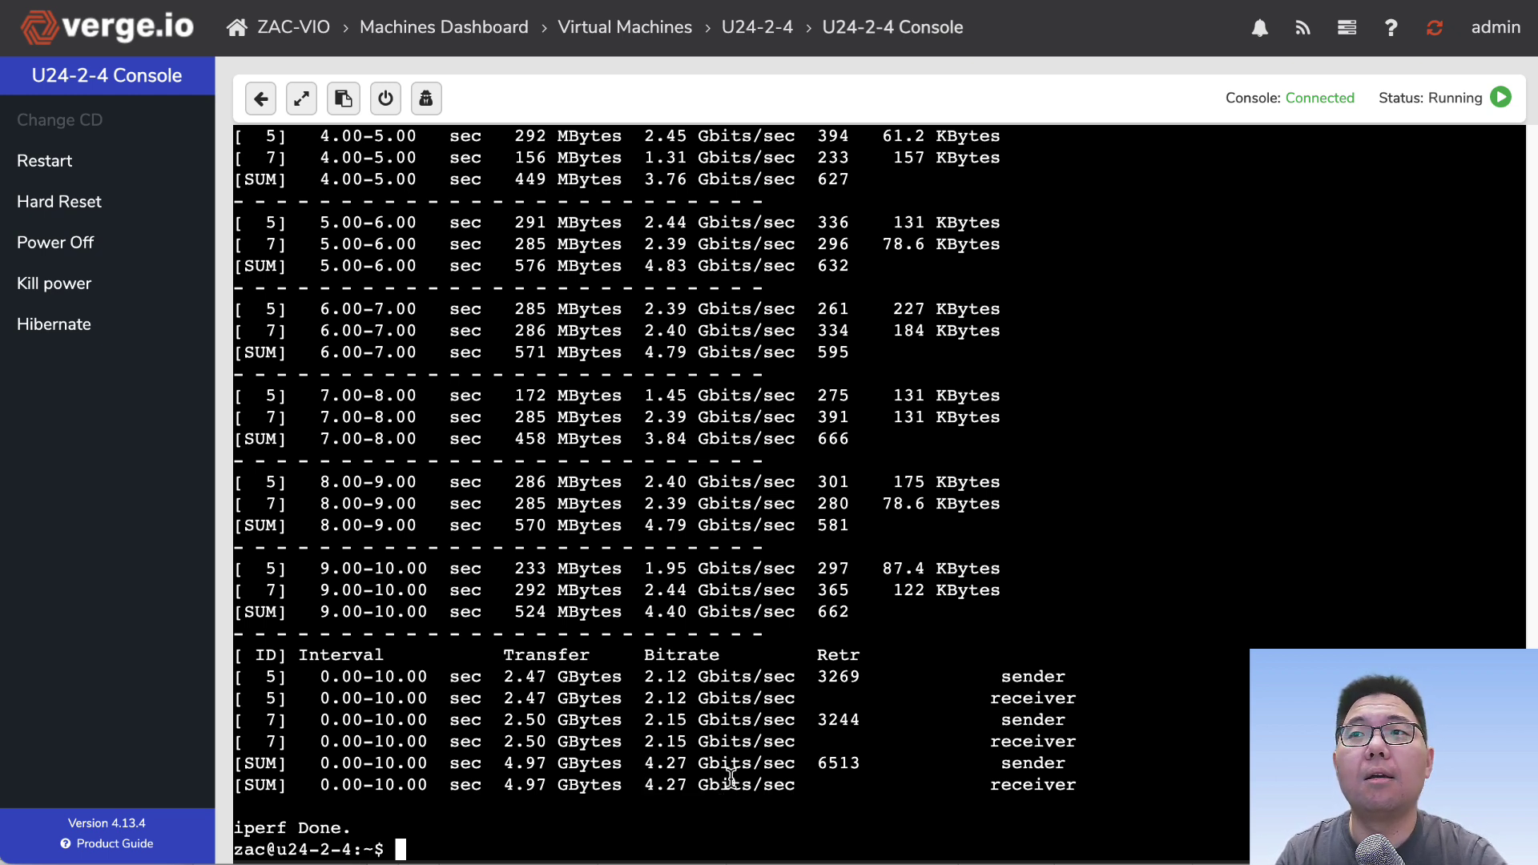
Step: Run the iperf3 test with -P 3 and stop it early
key("Up")
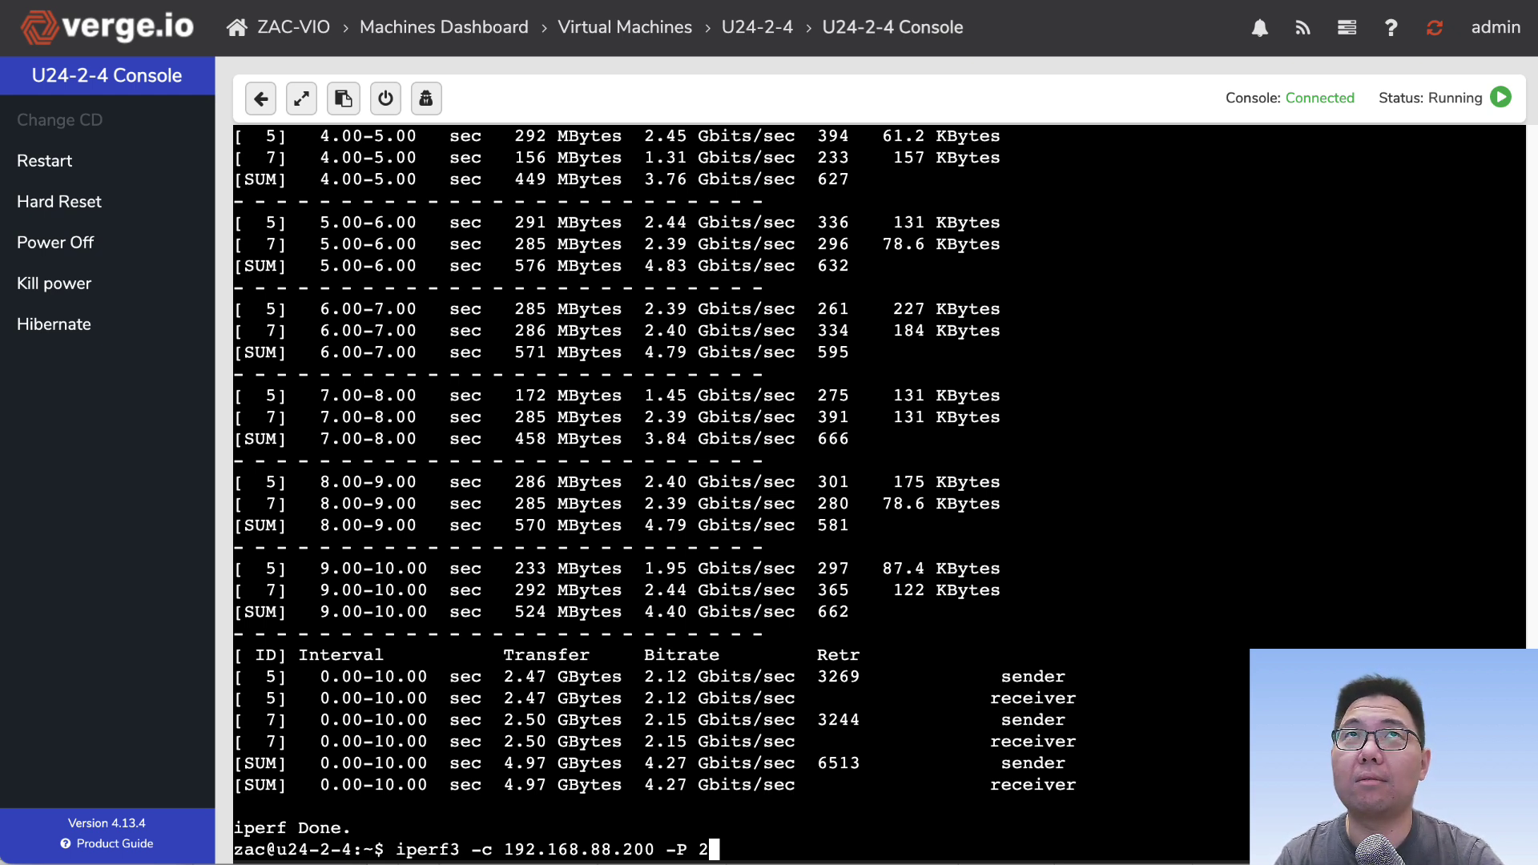
key("BackSpace")
type("3")
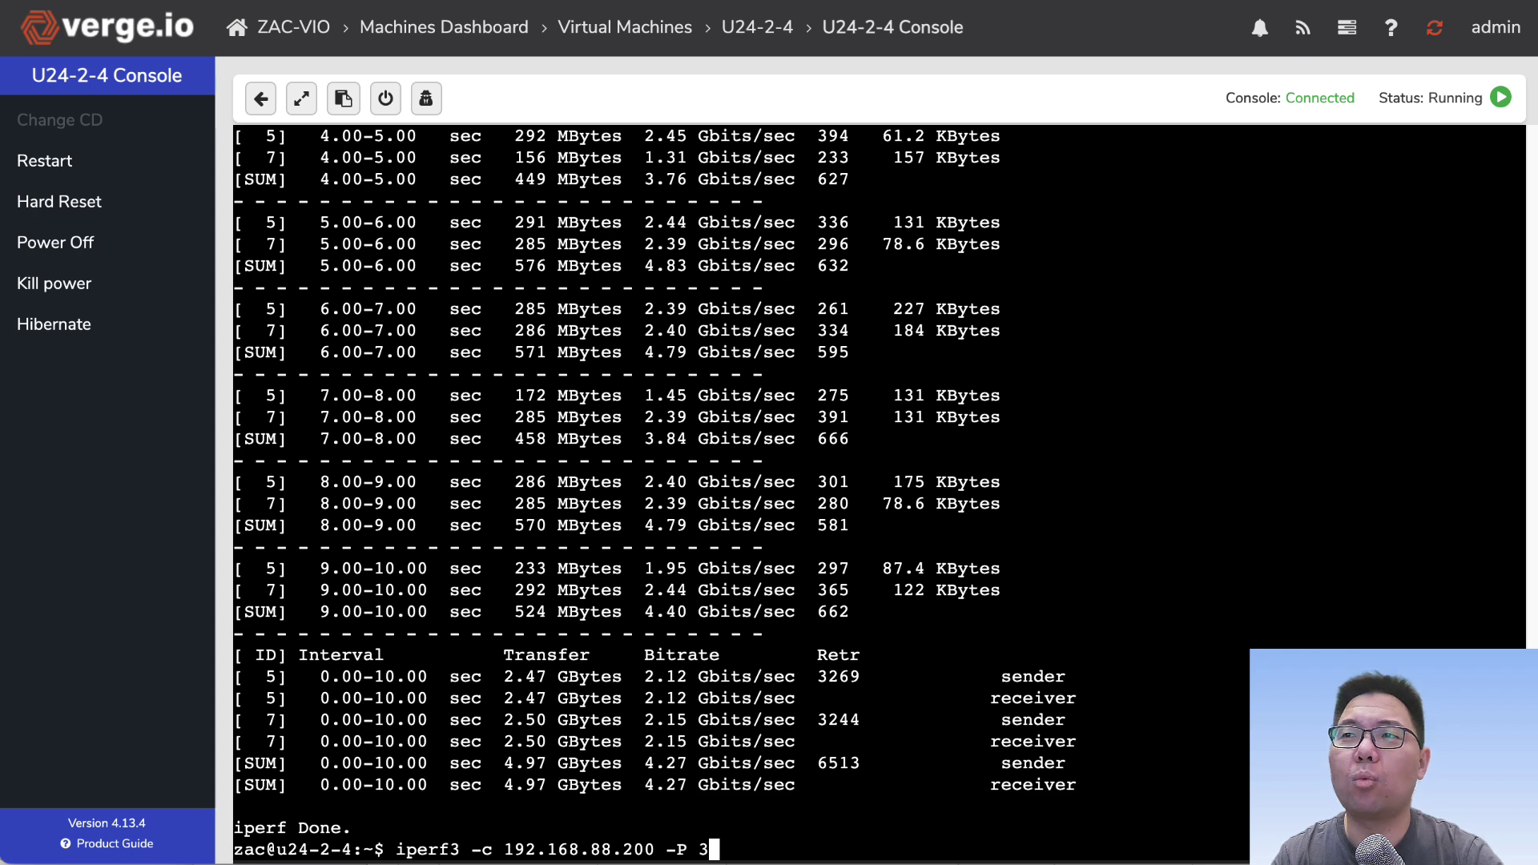
key("Return")
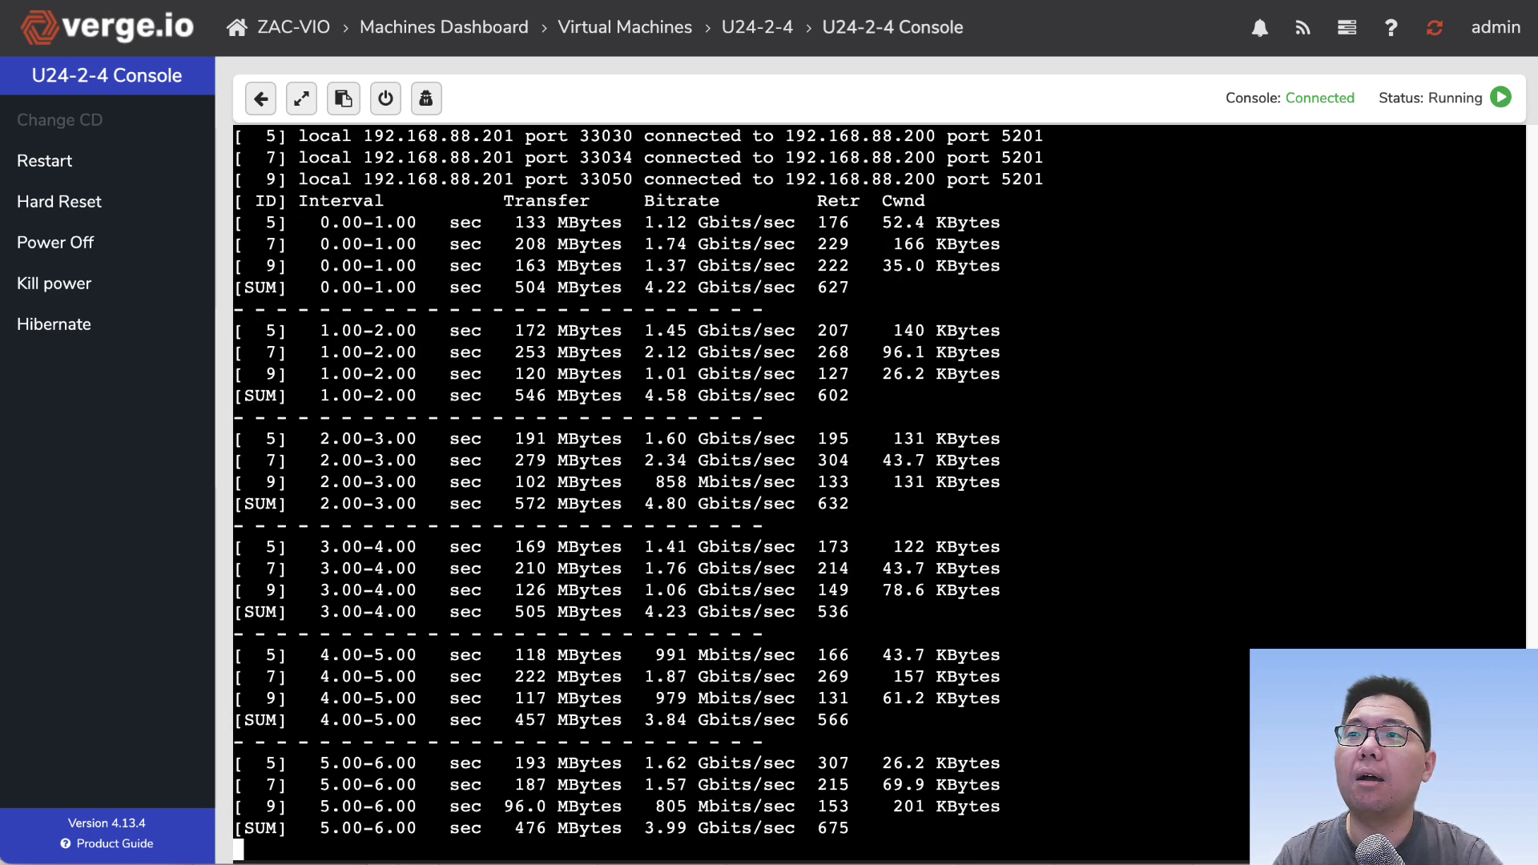
key("ctrl+c")
Step: Run the iperf3 test with -P 4 and stop it early
key("Up")
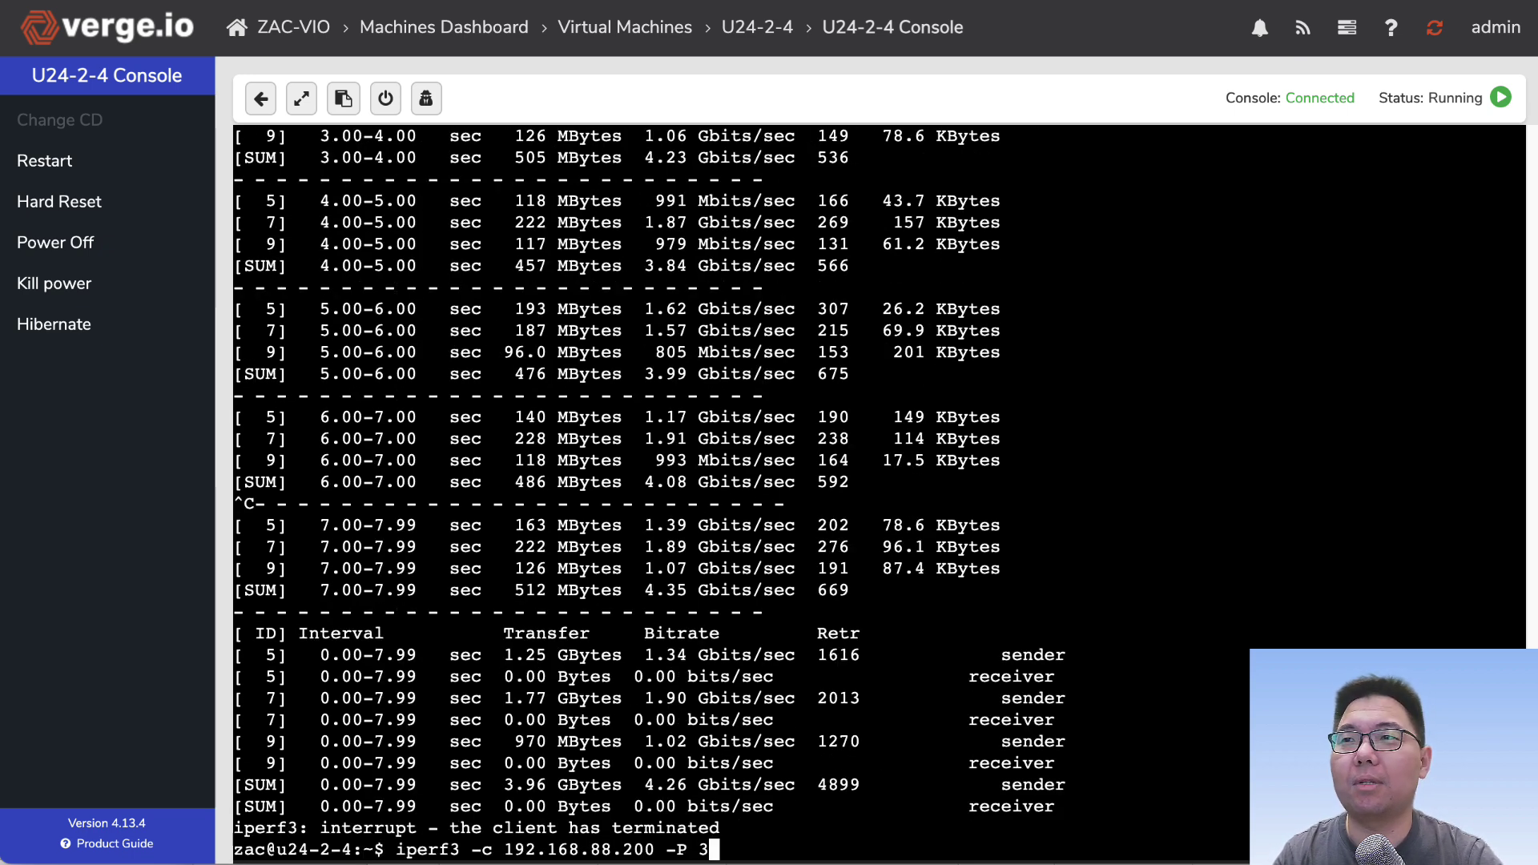
key("BackSpace")
type("4")
key("Return")
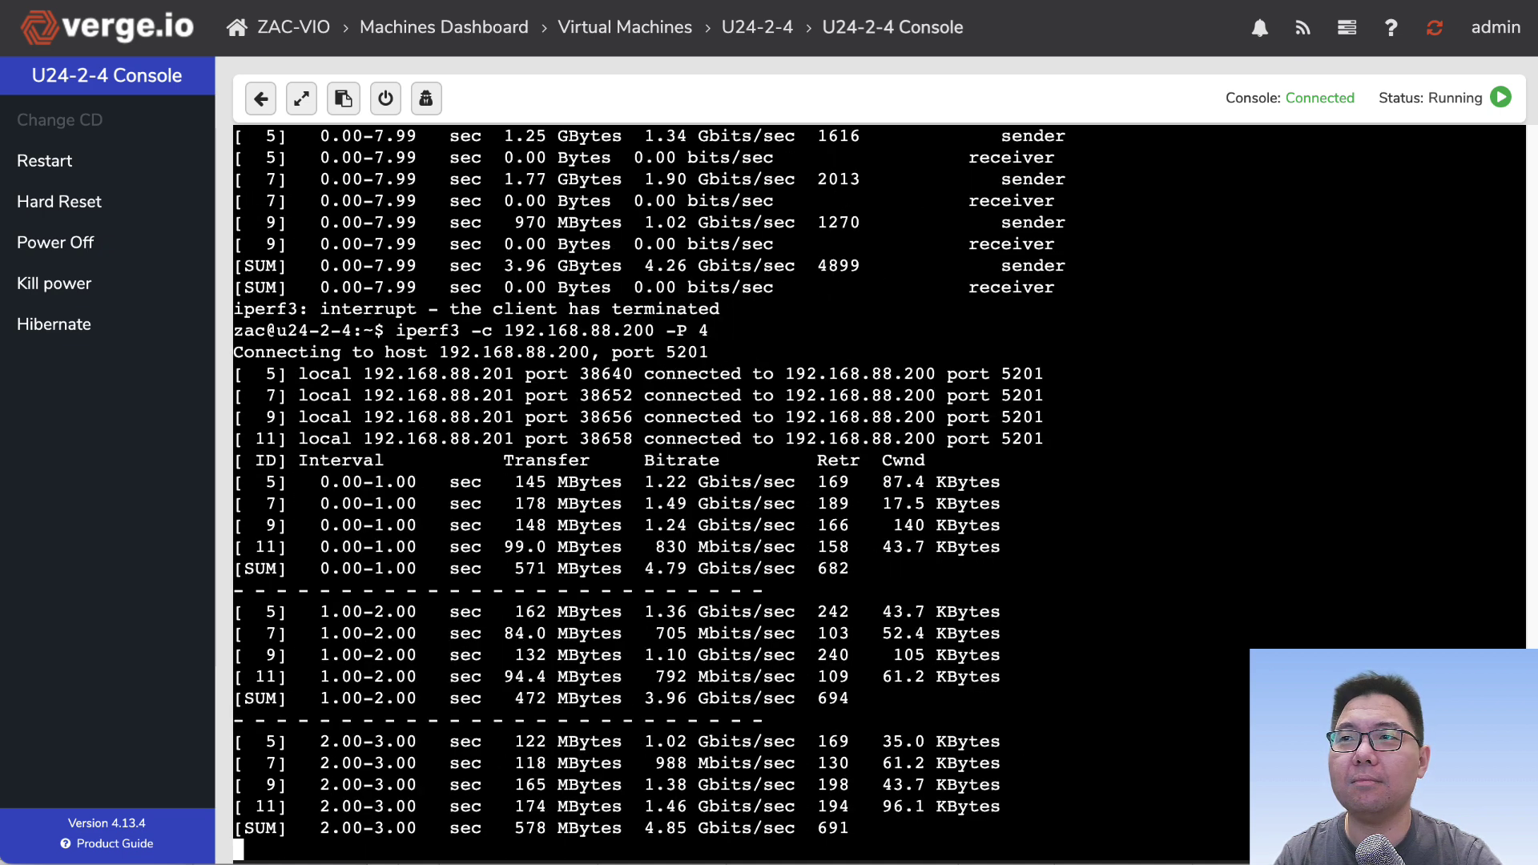
key("ctrl+c")
Step: Run the iperf3 test with -P 5 to completion, about 6.29 Gbits/sec
key("Up")
key("BackSpace")
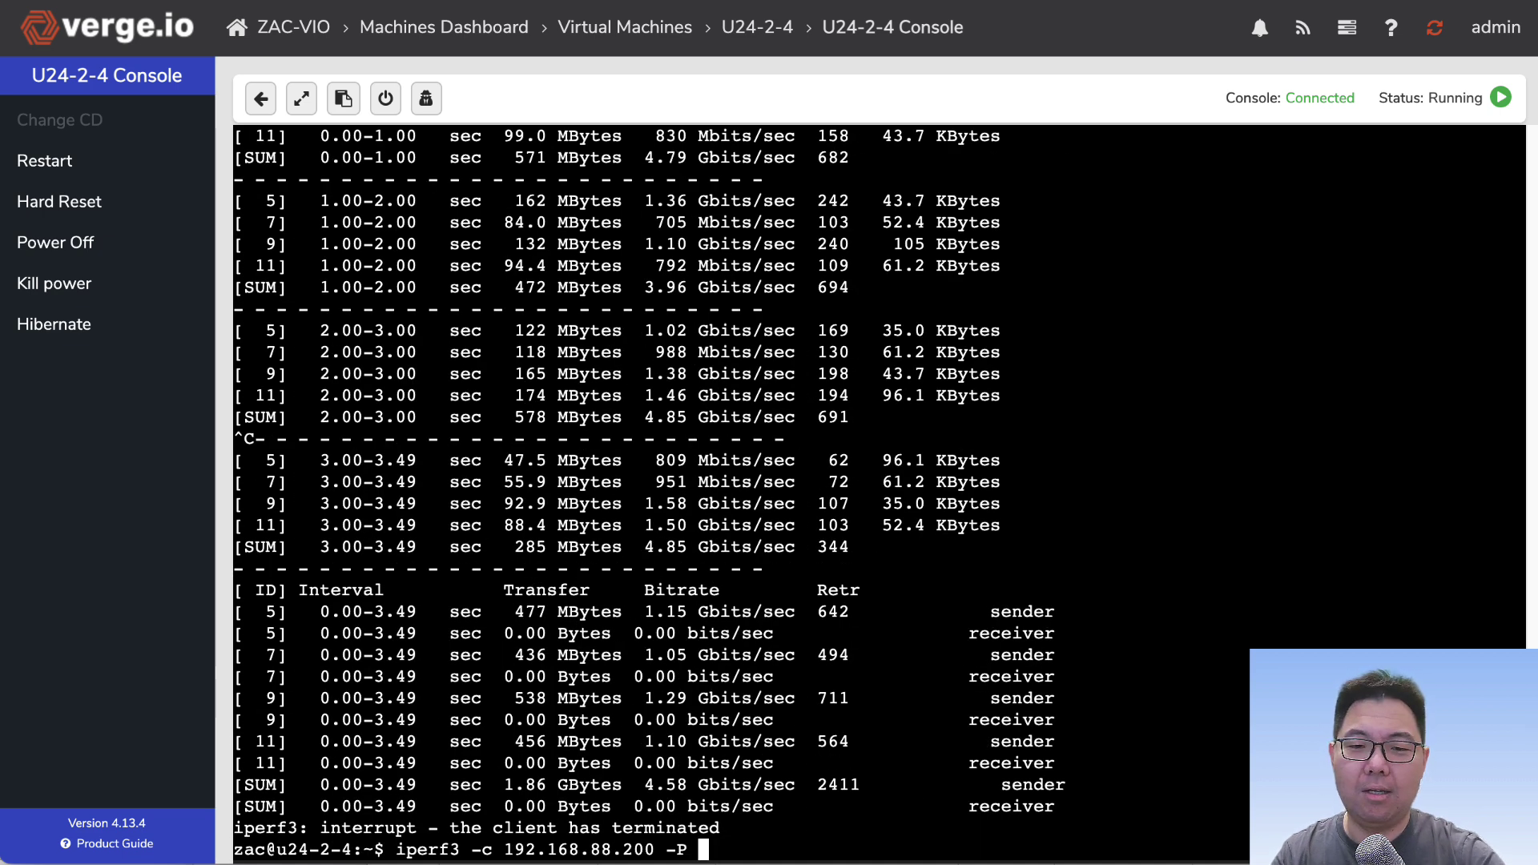
type("5")
key("Return")
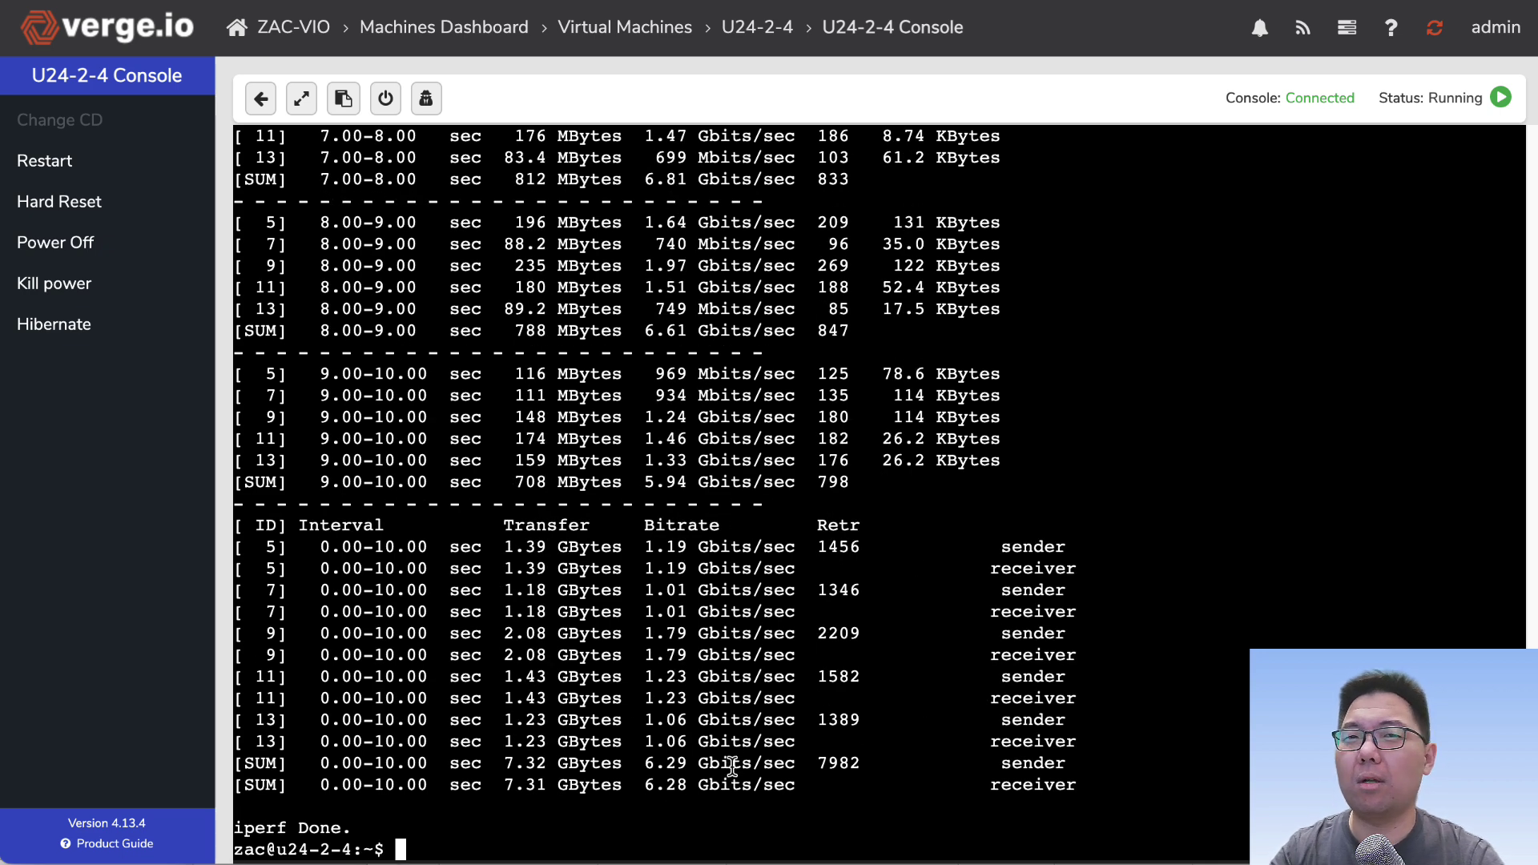
key("Up")
Step: Run the iperf3 test with -P 15, reaching 7.85 Gbits/sec
key("Left")
type("1")
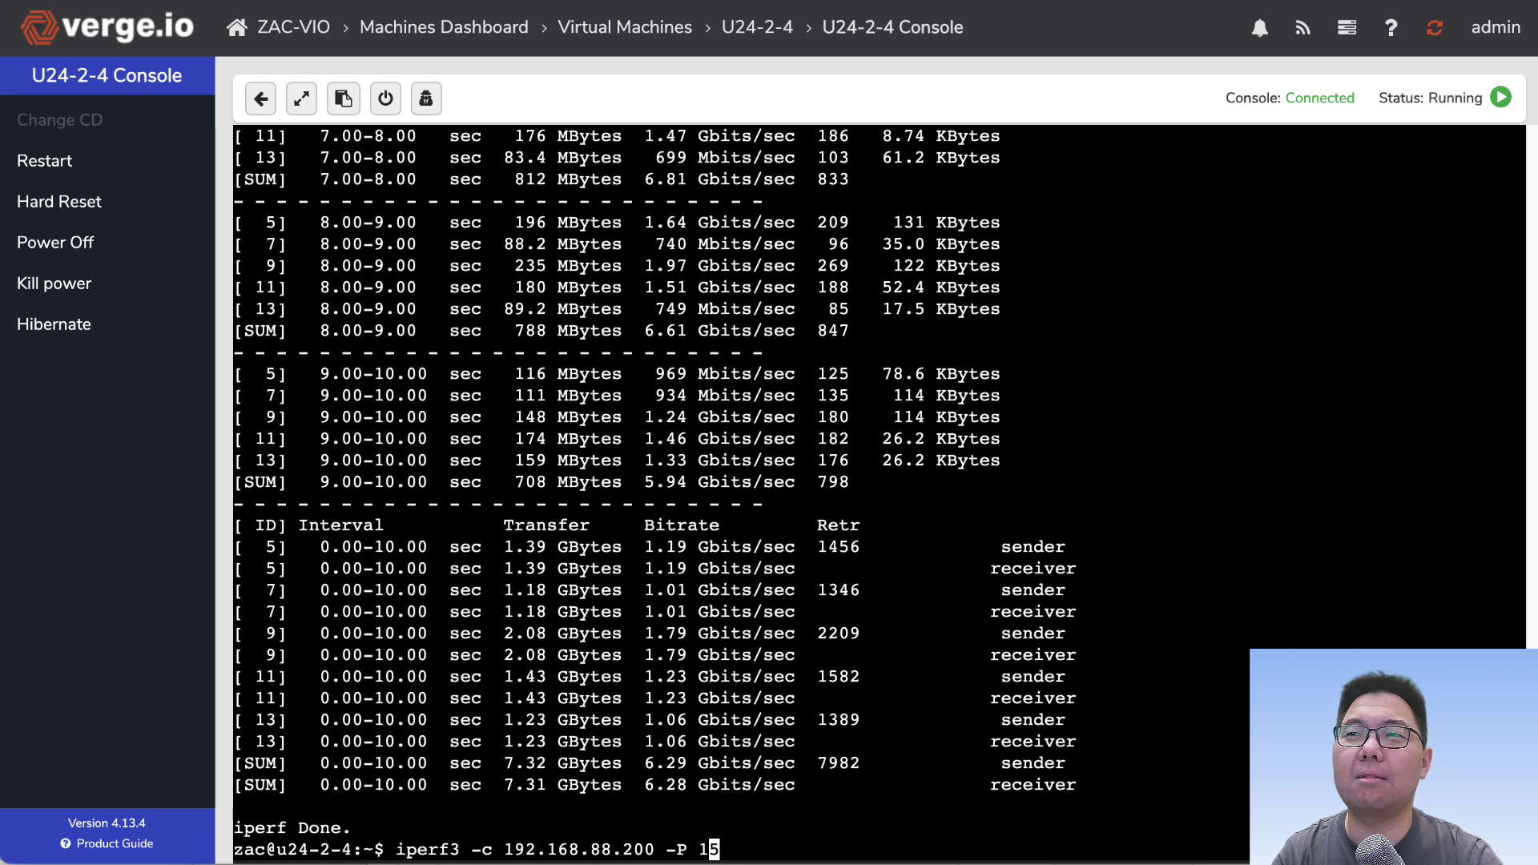
key("Return")
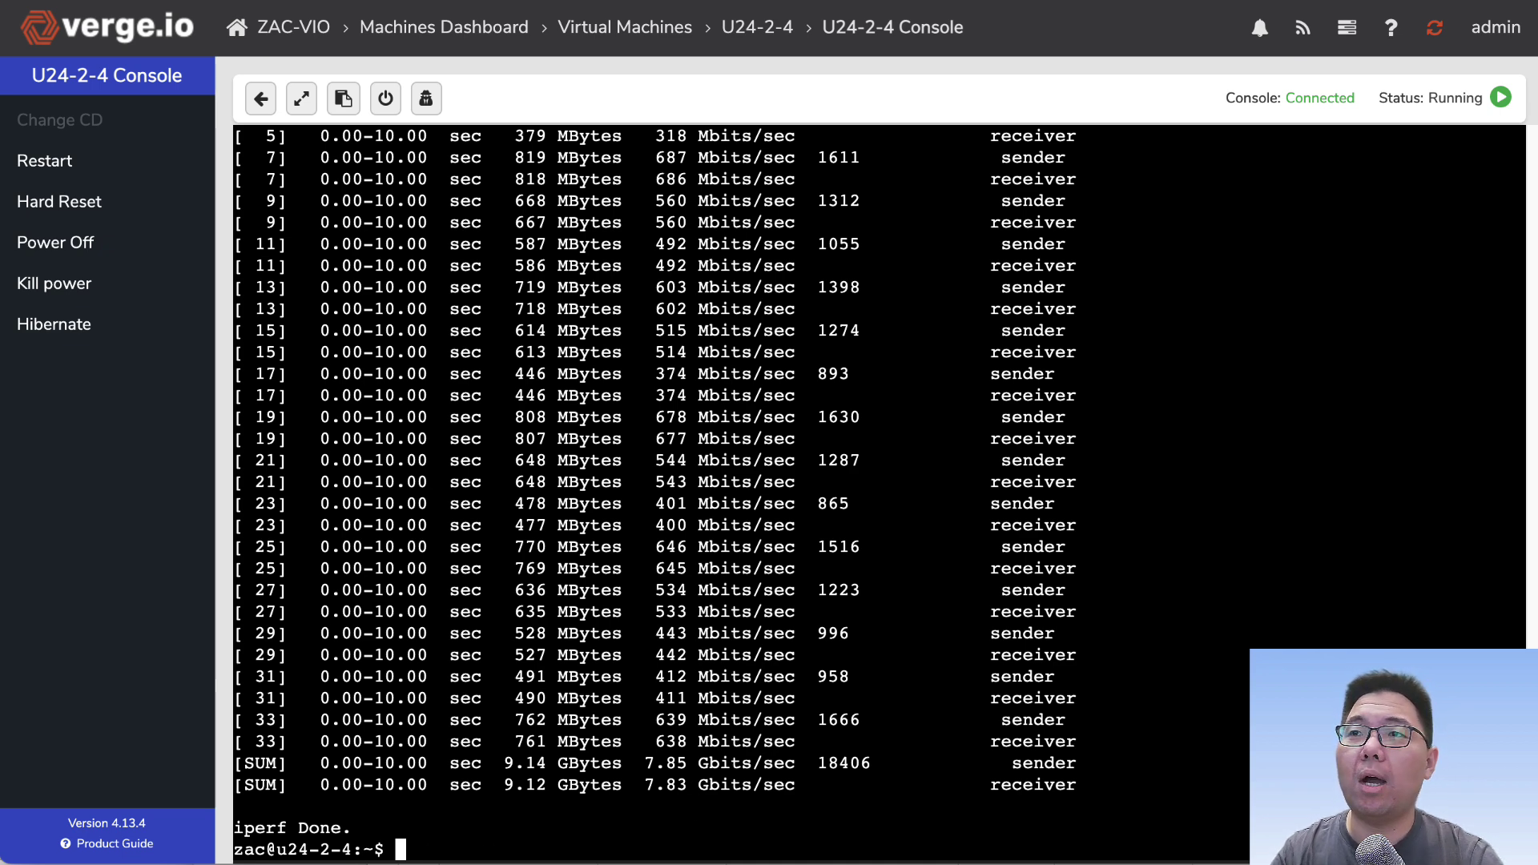
Step: Rerun the iperf3 test with -P 1, getting 2.47 Gbits/sec
key("Up")
key("BackSpace")
key("BackSpace")
type("1")
key("Return")
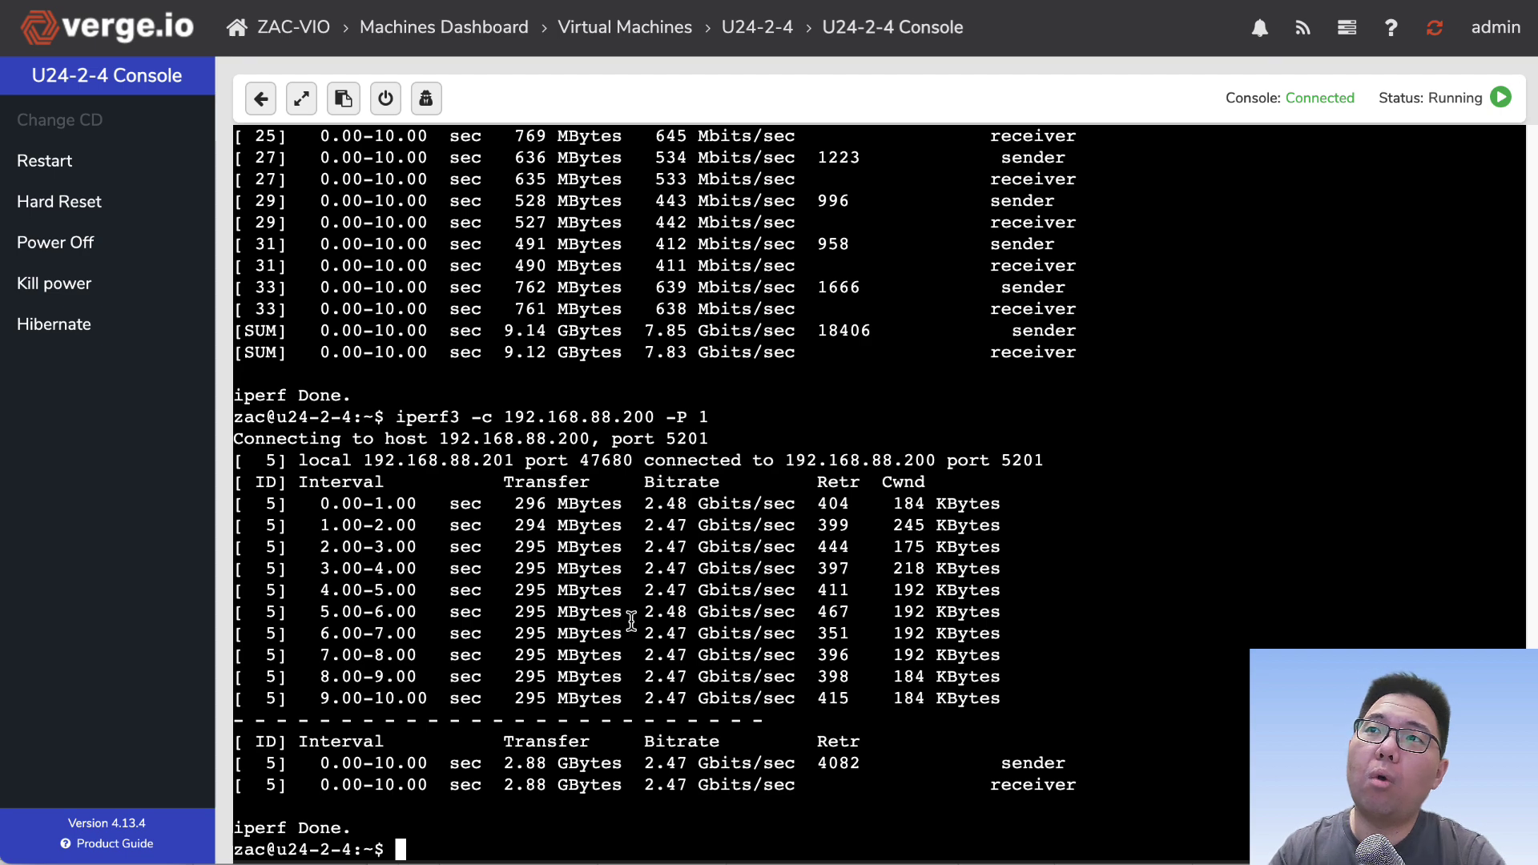
scroll(656, 449, "up", 10)
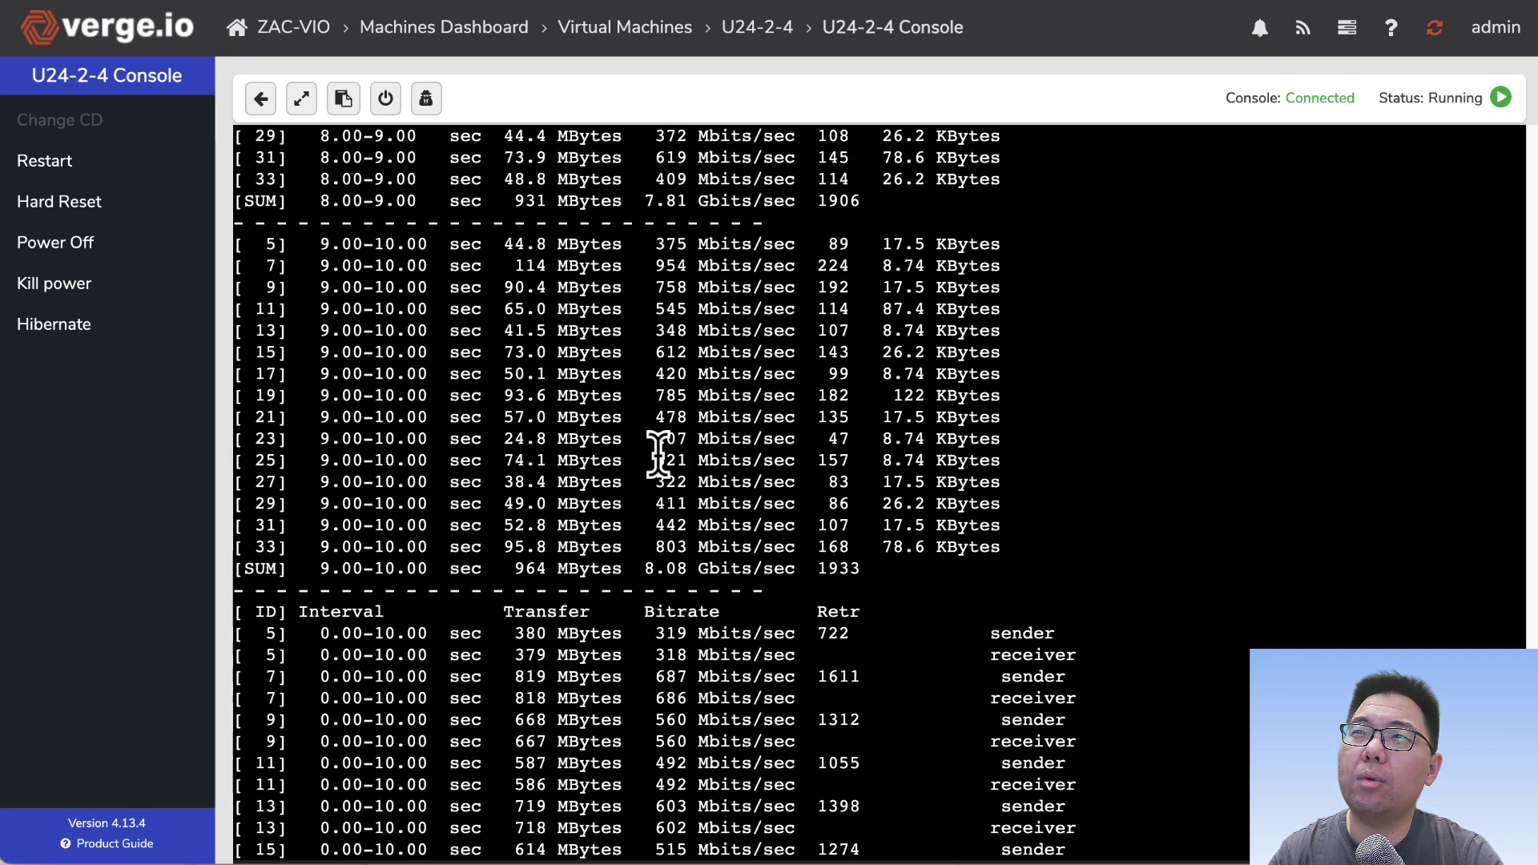
scroll(659, 454, "up", 20)
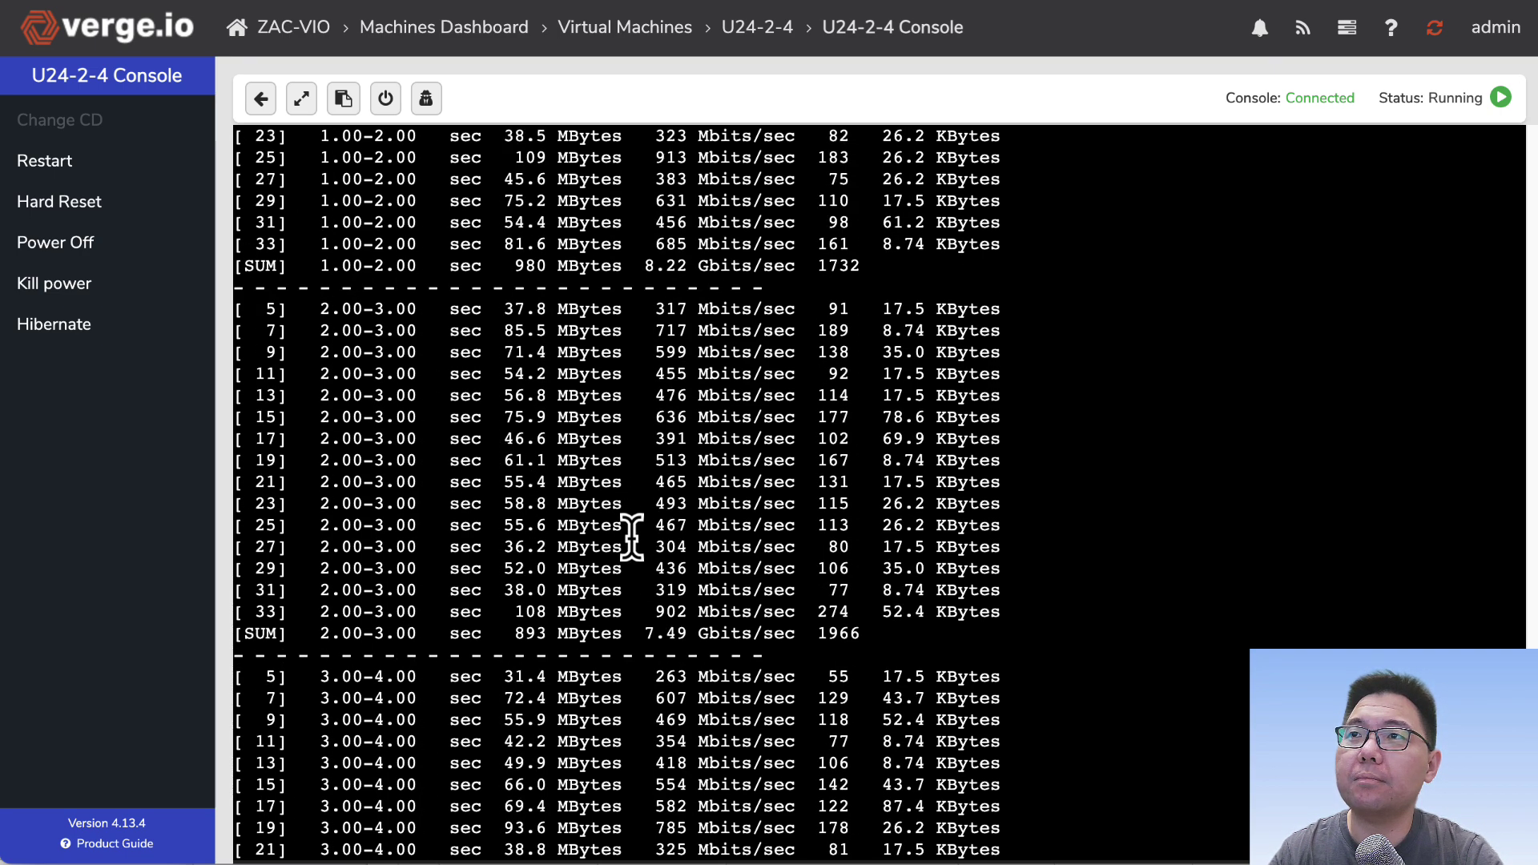
scroll(632, 533, "up", 18)
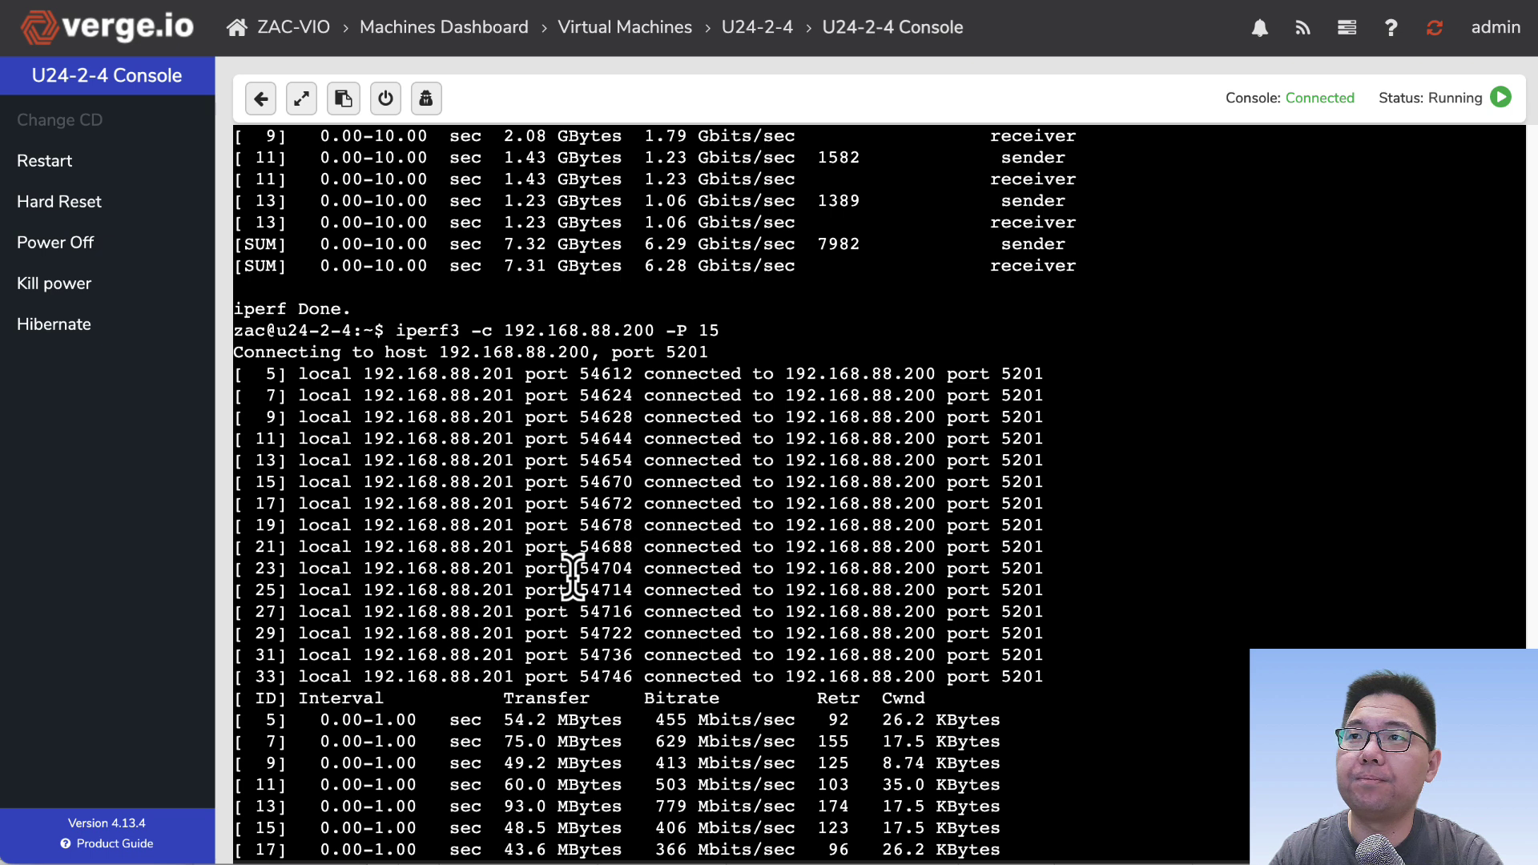
left_click_drag(365, 482, 521, 482)
double_click(597, 481)
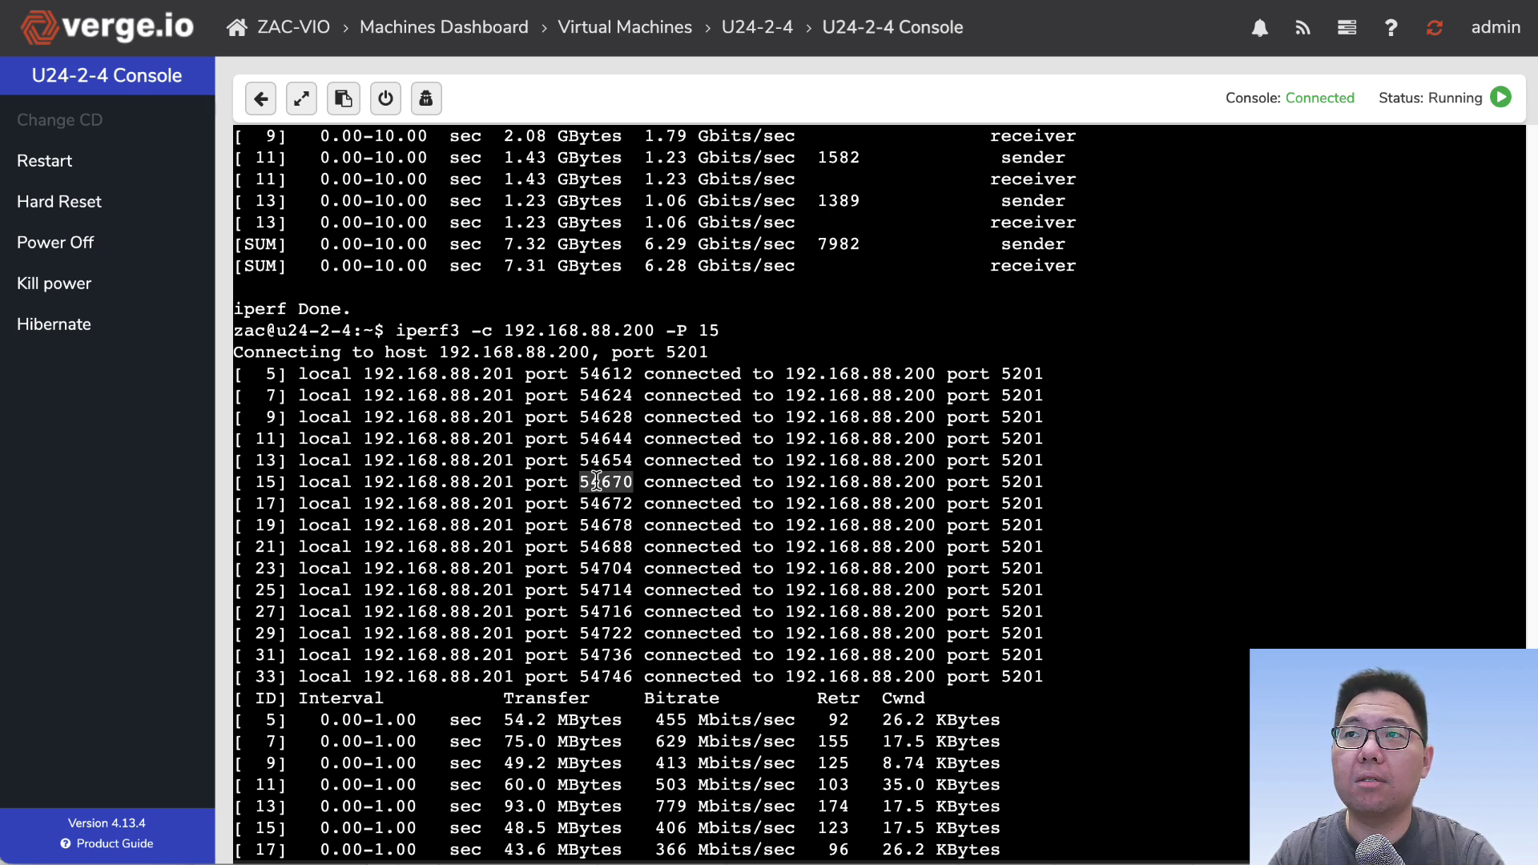
left_click(597, 480)
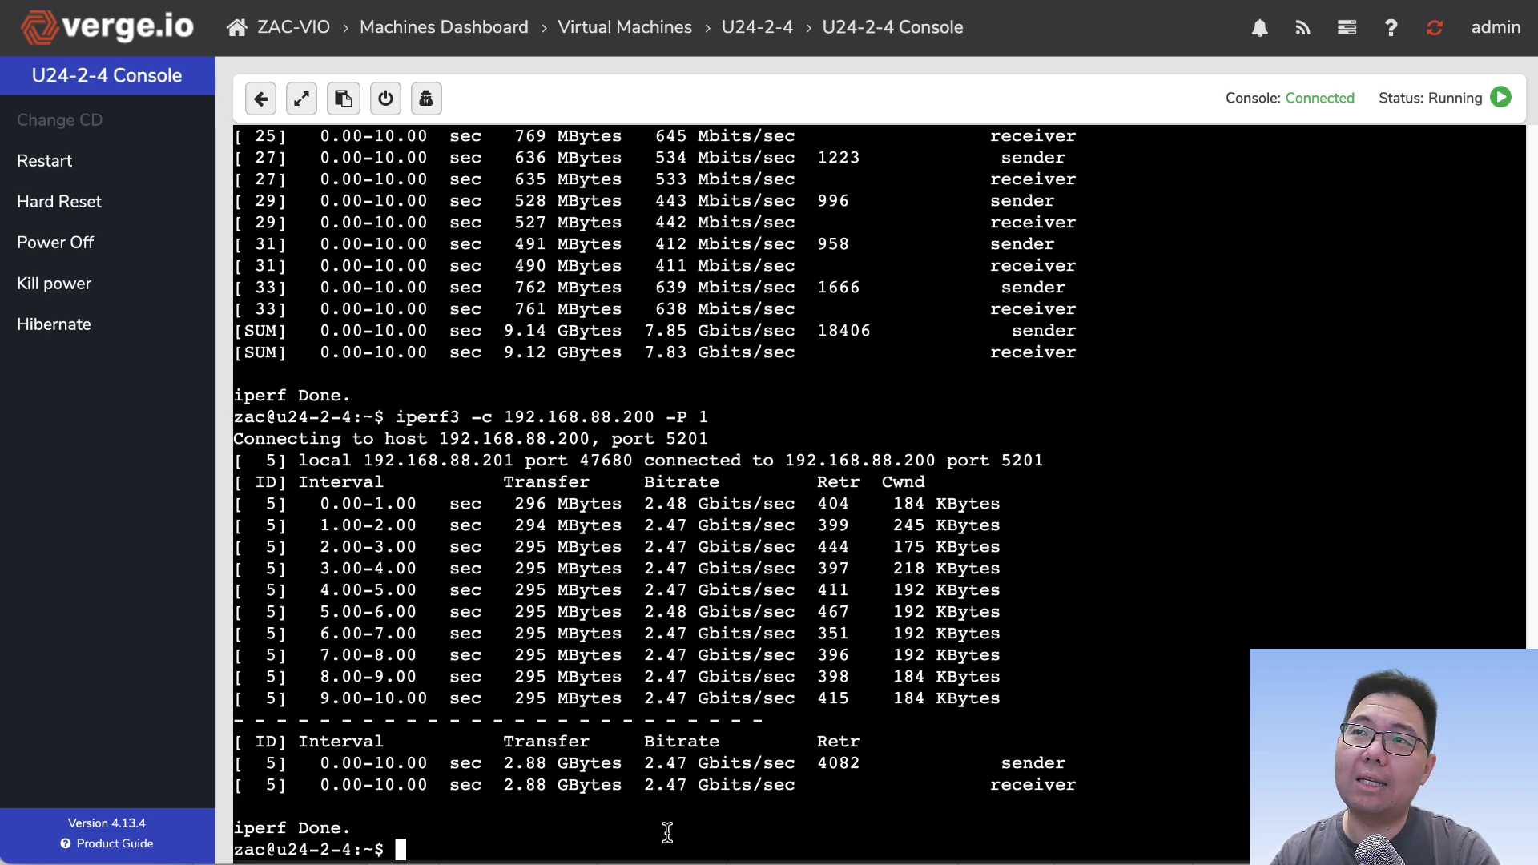
Step: Review the single-stream output, then start iperf3 to 192.168.88.200 with -P 3
left_click_drag(592, 448, 613, 696)
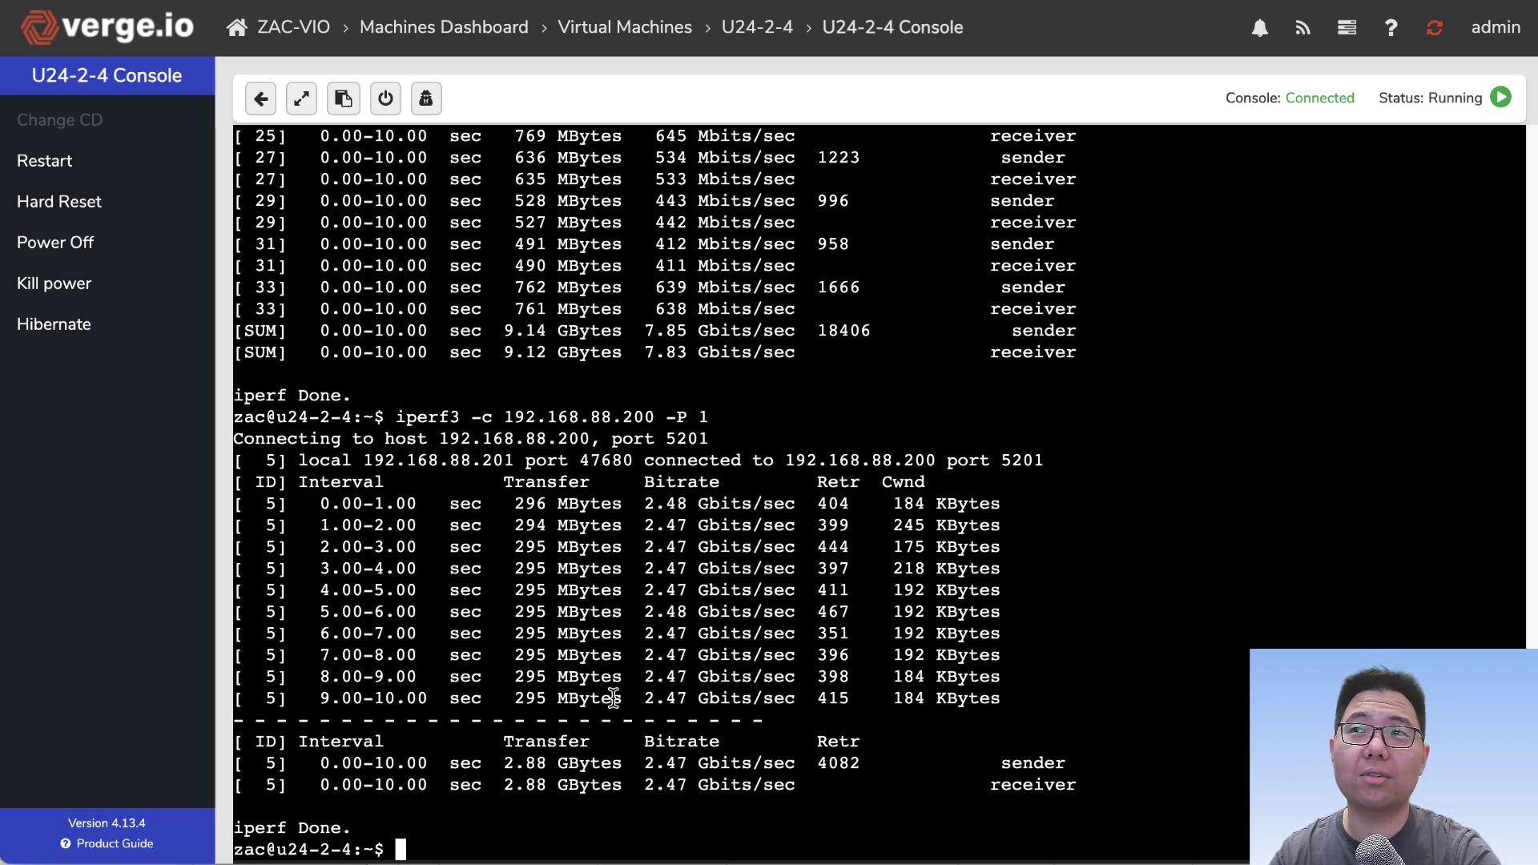
scroll(612, 696, "up", 20)
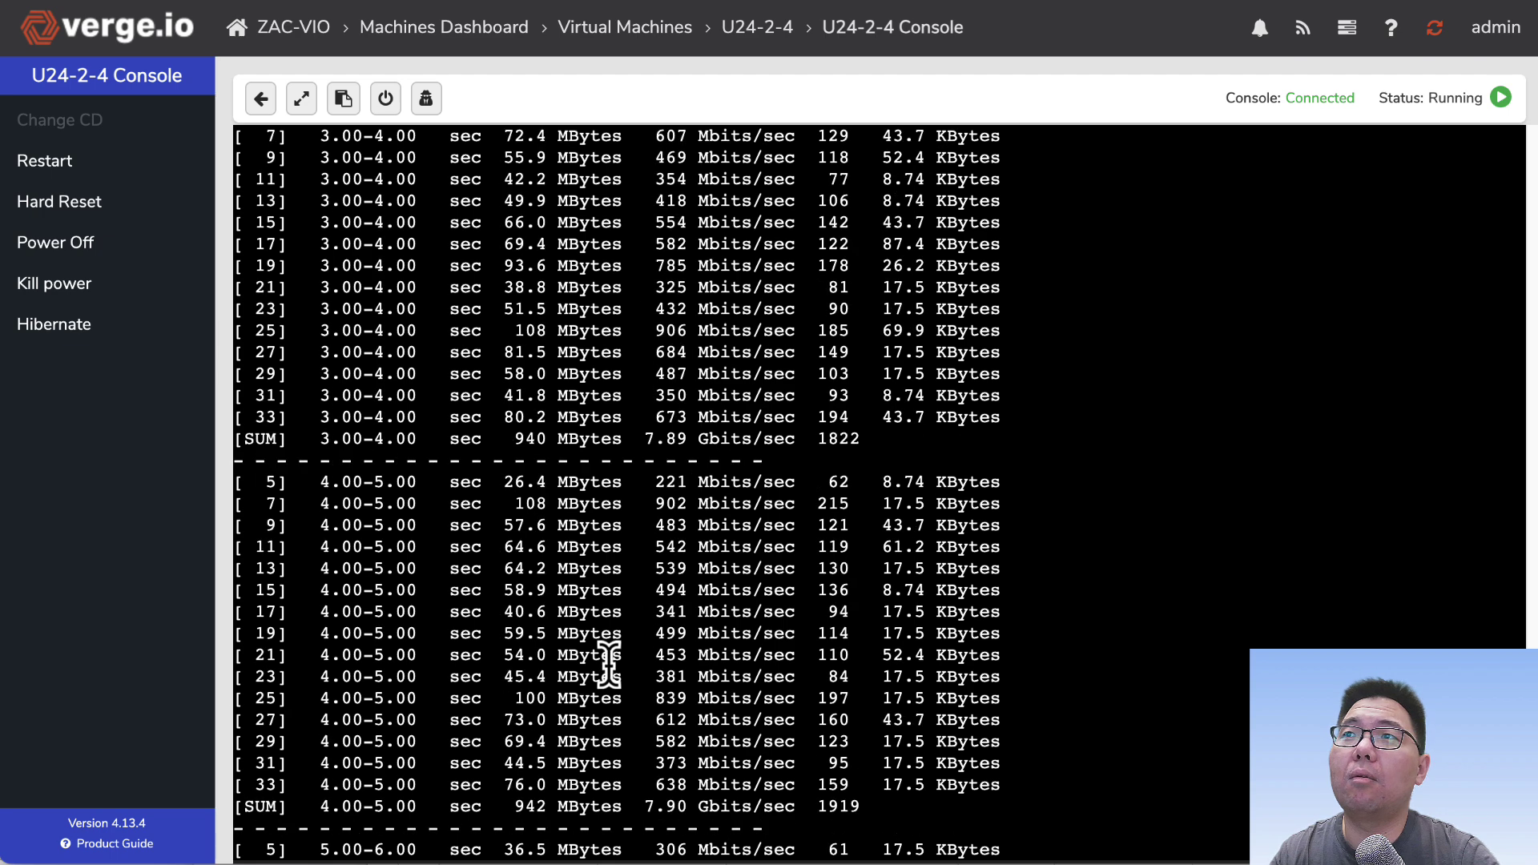
scroll(609, 663, "up", 5)
scroll(609, 663, "down", 20)
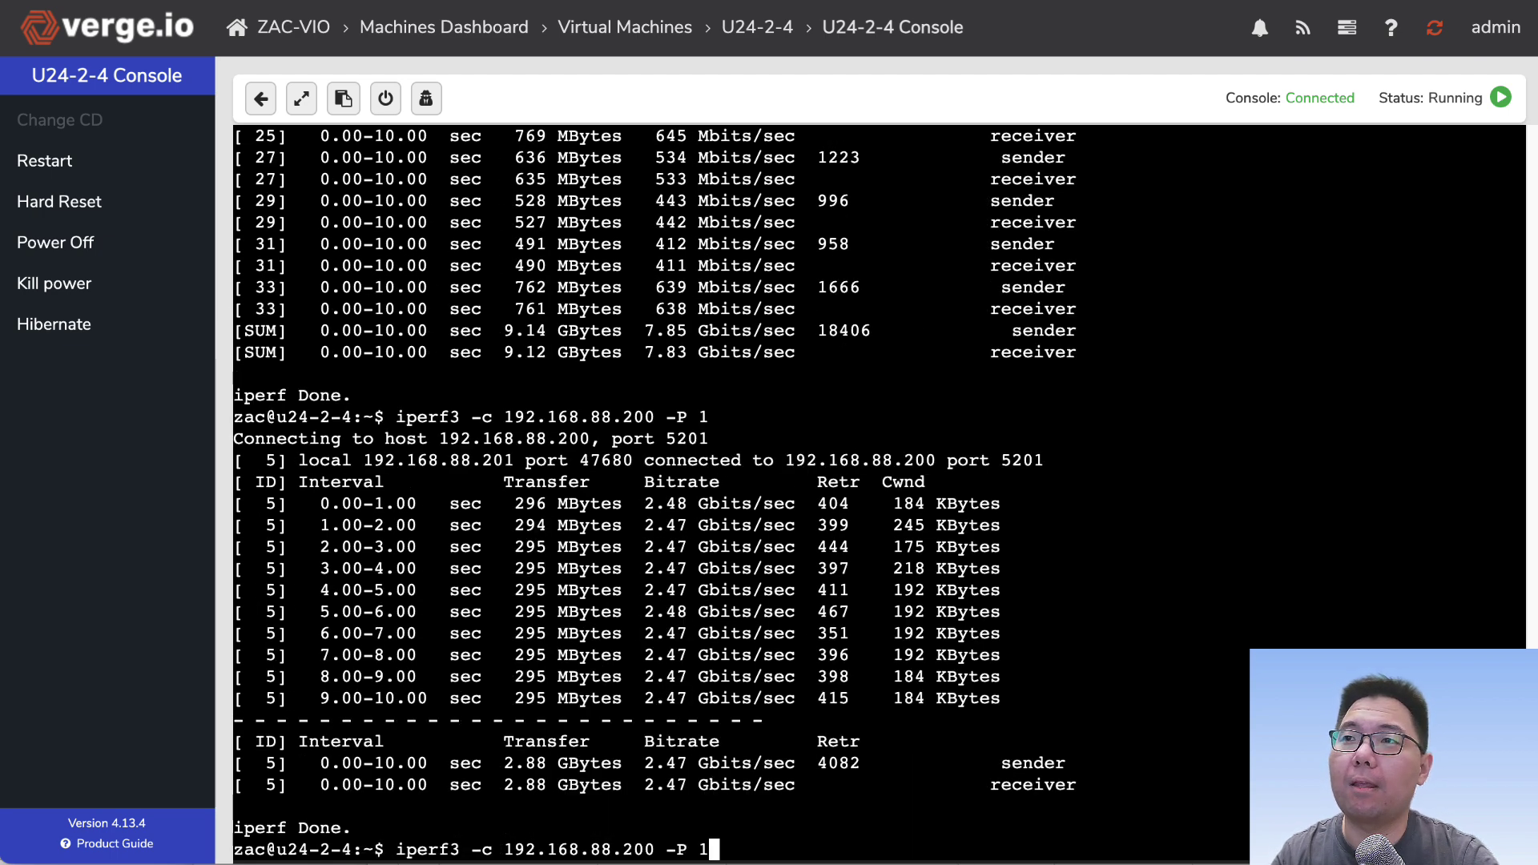
key("BackSpace")
type("3")
key("Return")
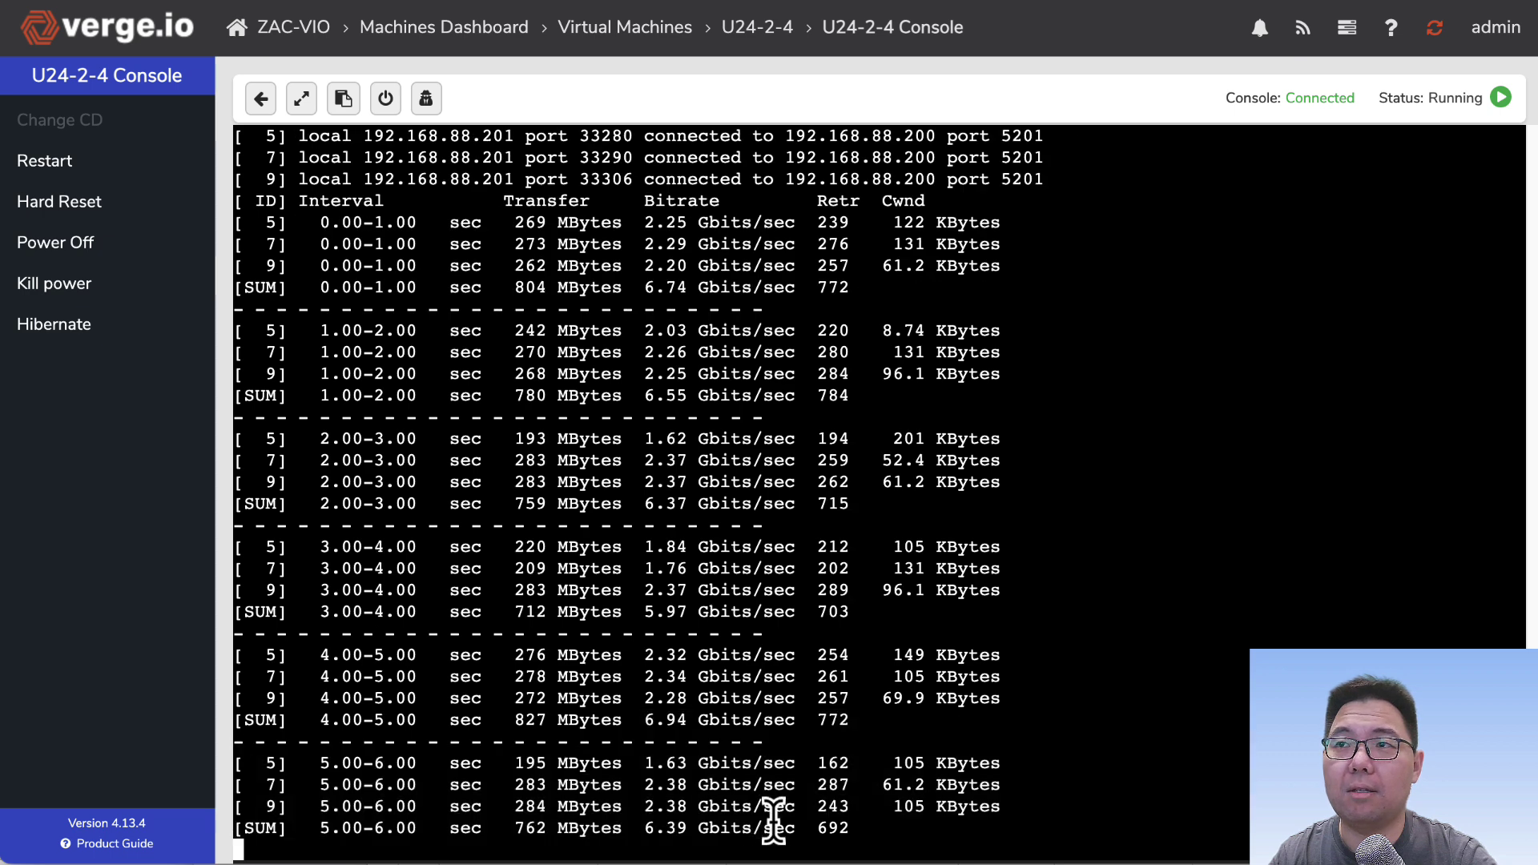
key("ctrl+c")
Step: Highlight the three streams' local ports, including 33290 through 33306
scroll(774, 733, "up", 5)
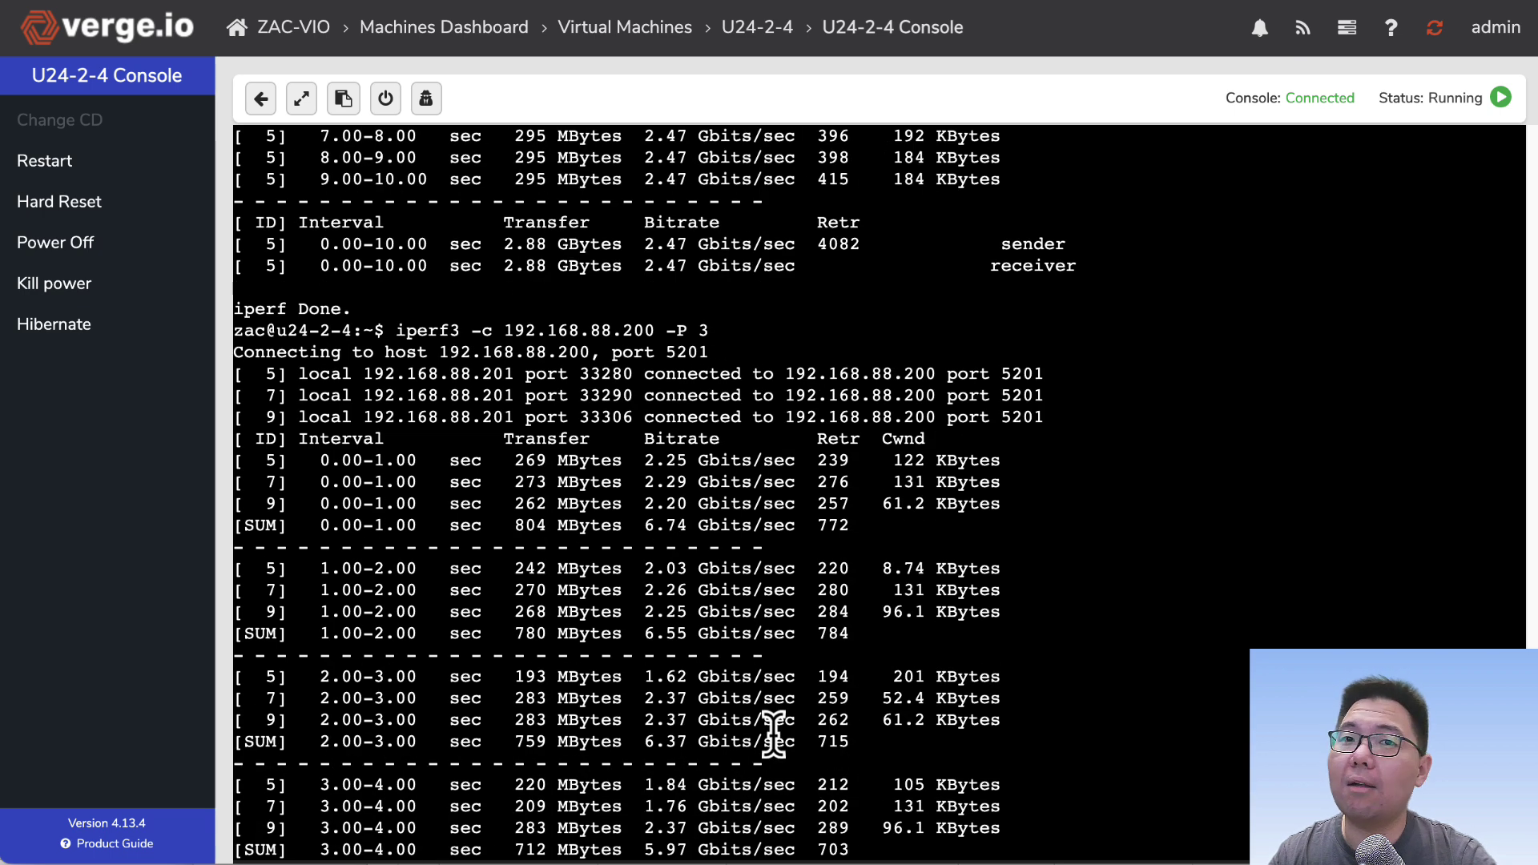
scroll(773, 733, "up", 1)
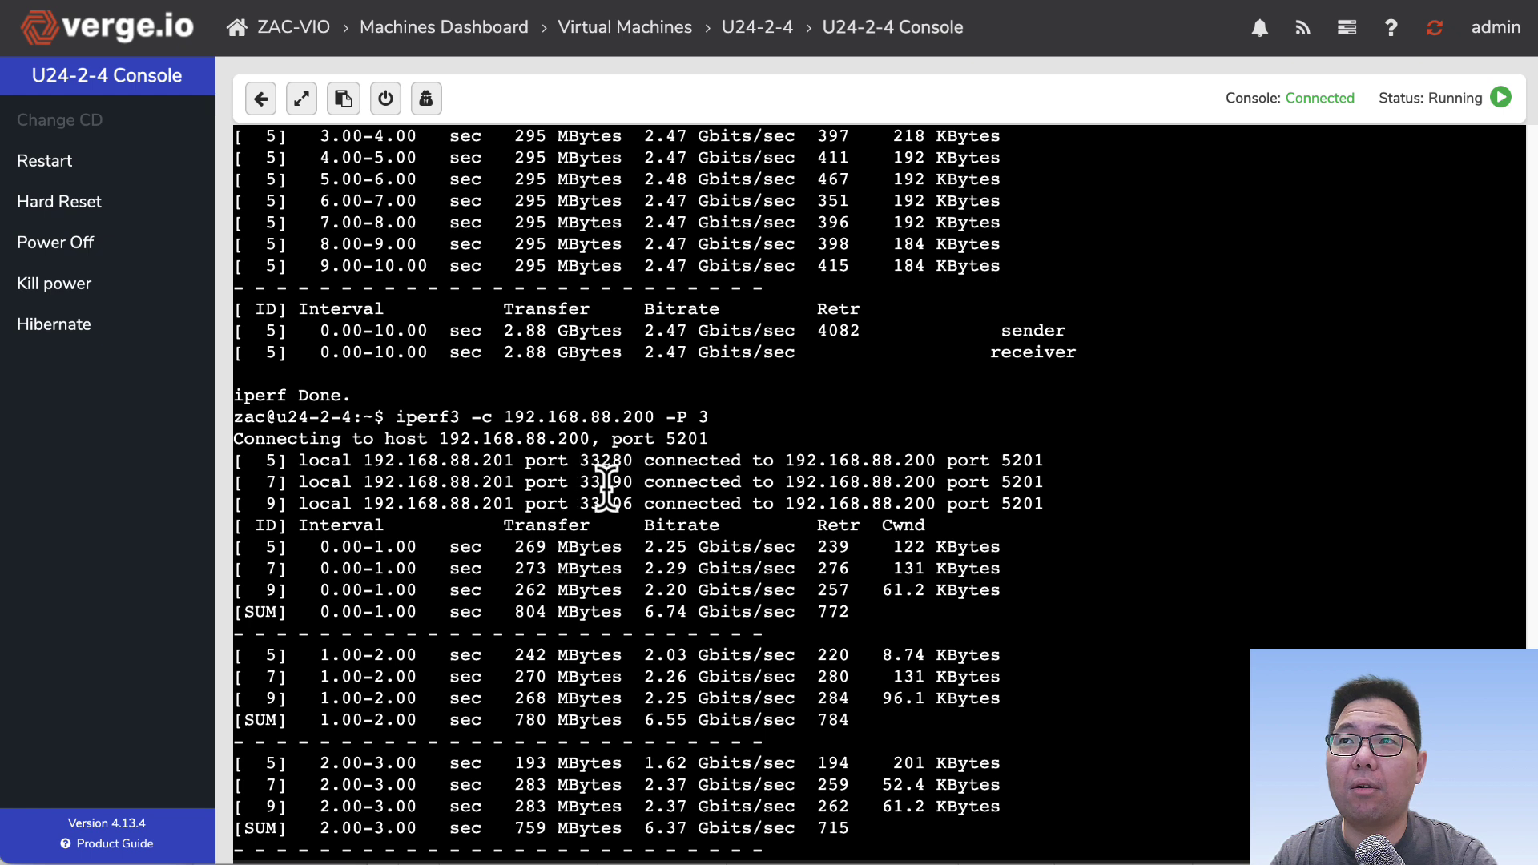
left_click_drag(581, 487, 622, 497)
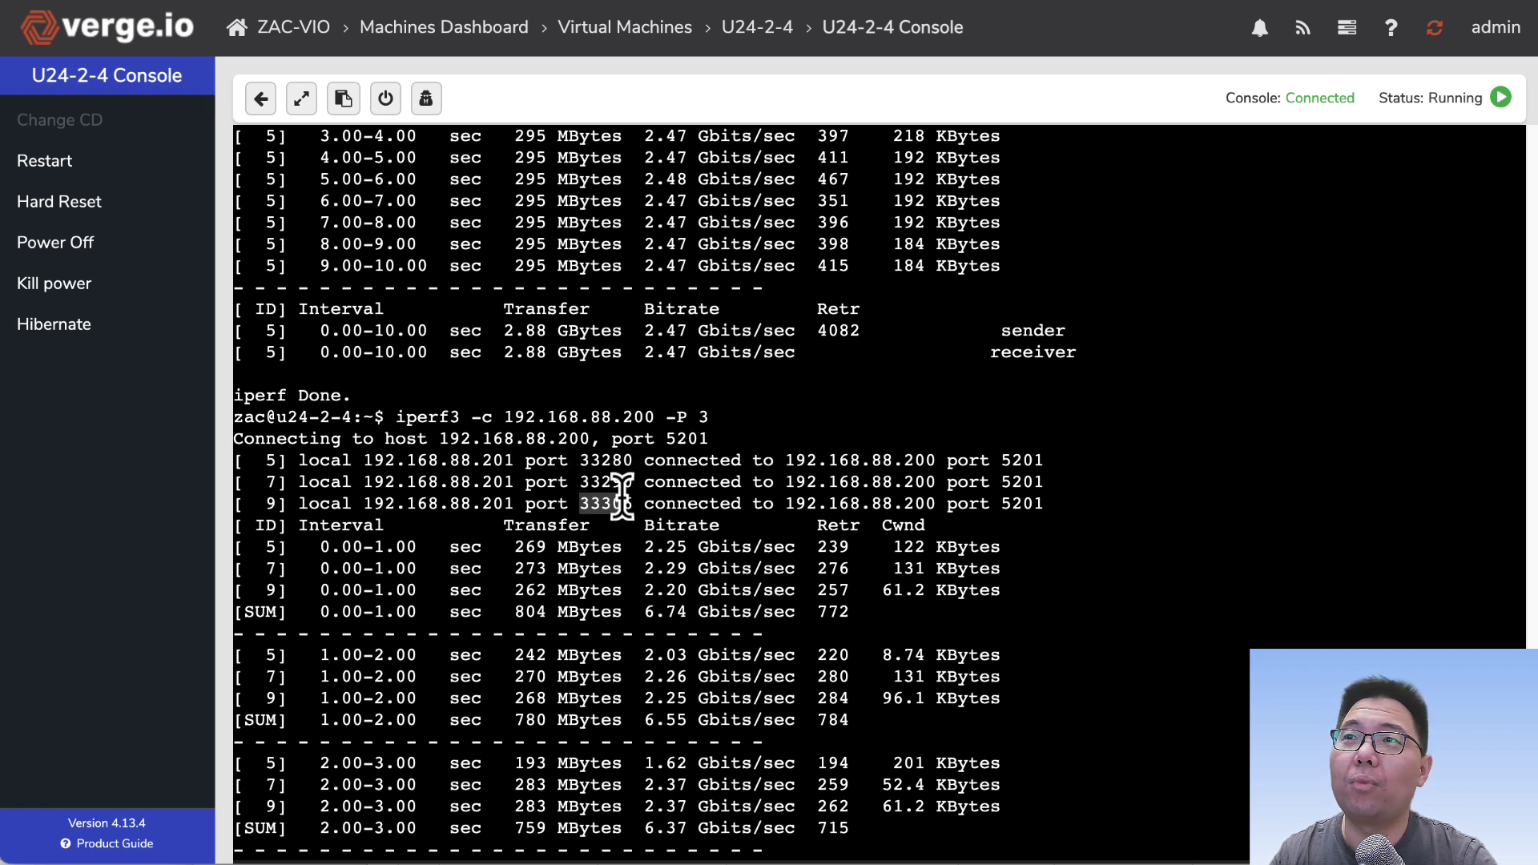
left_click(623, 498)
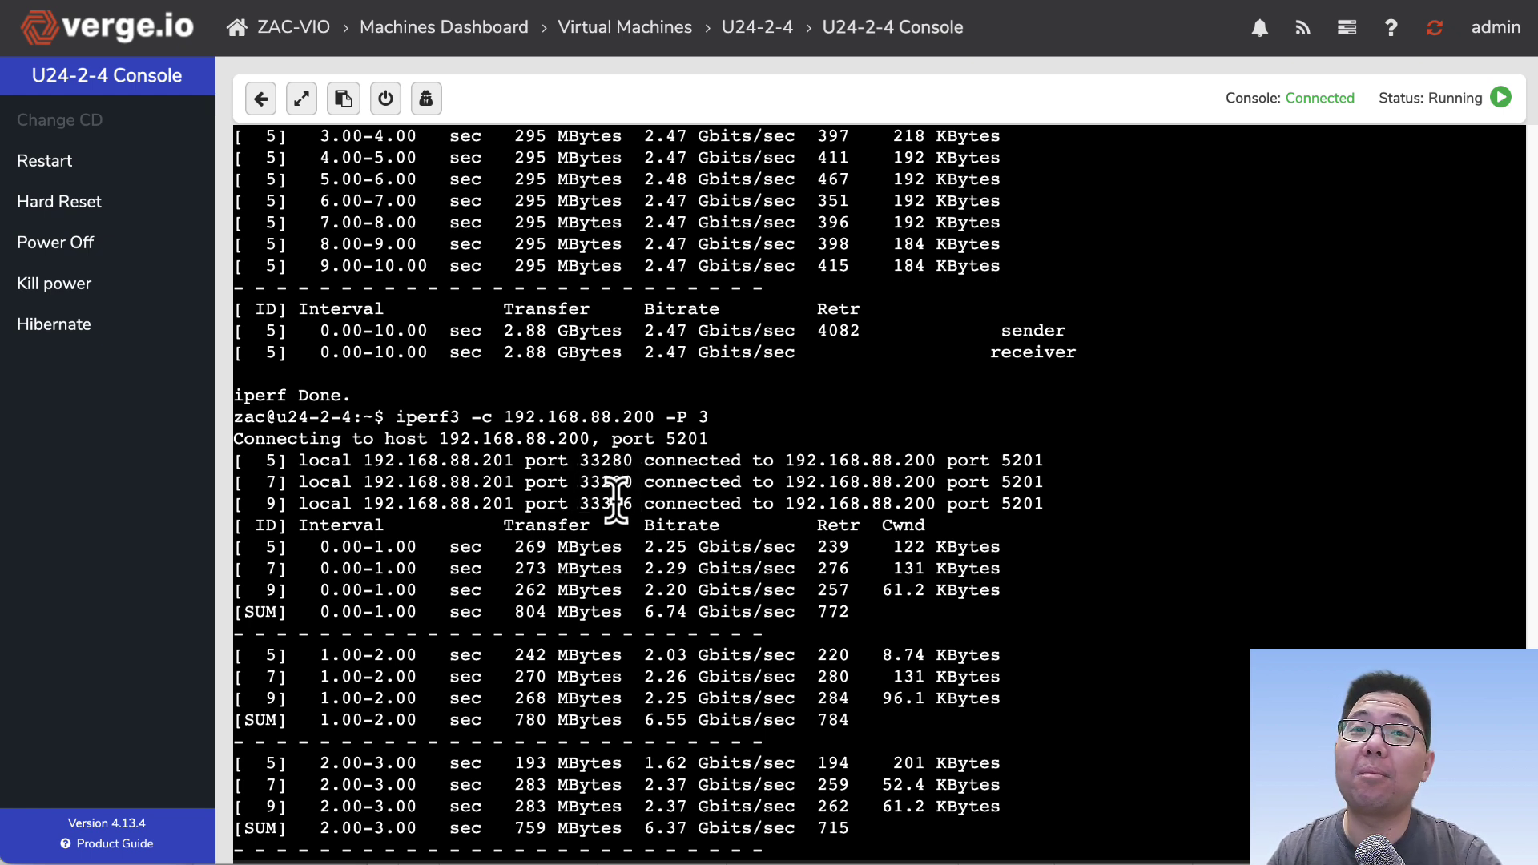
left_click_drag(632, 496, 579, 483)
left_click(576, 479)
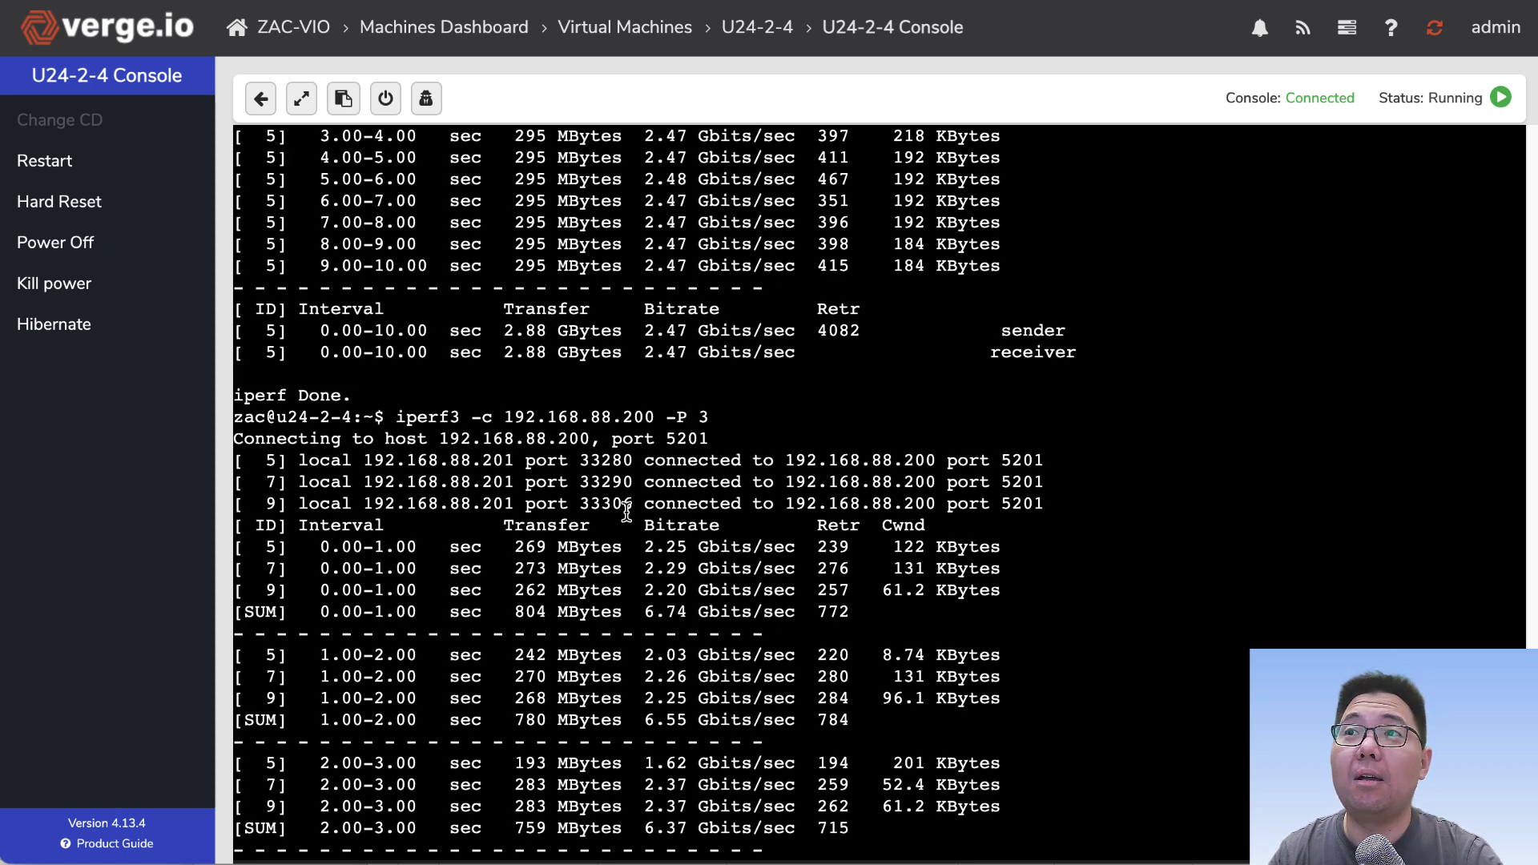
Step: Stop the running test and rerun the three-stream iperf3 command
key("ctrl+c")
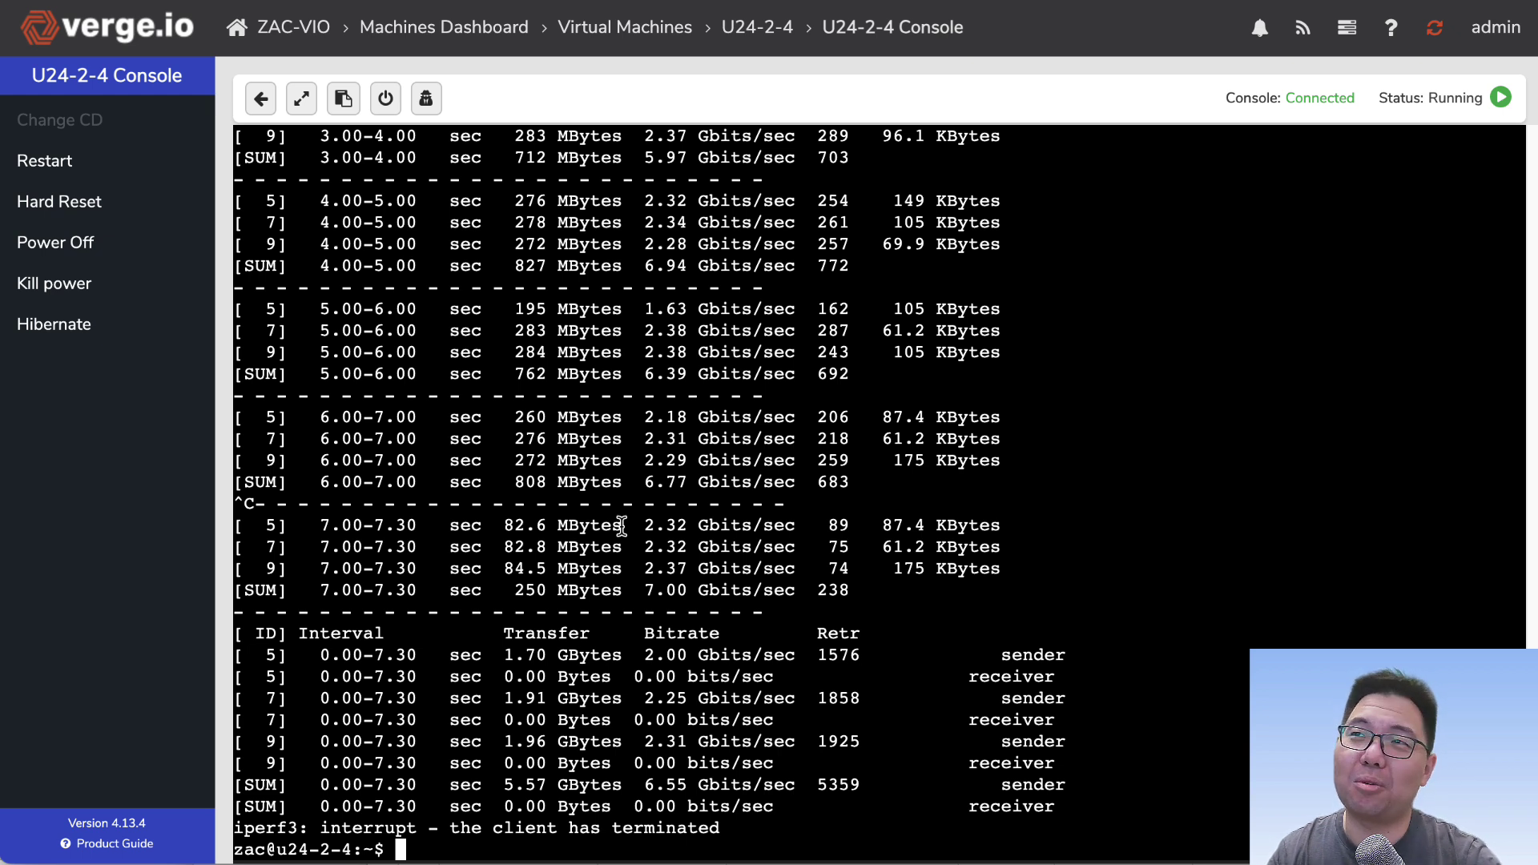
key("Up")
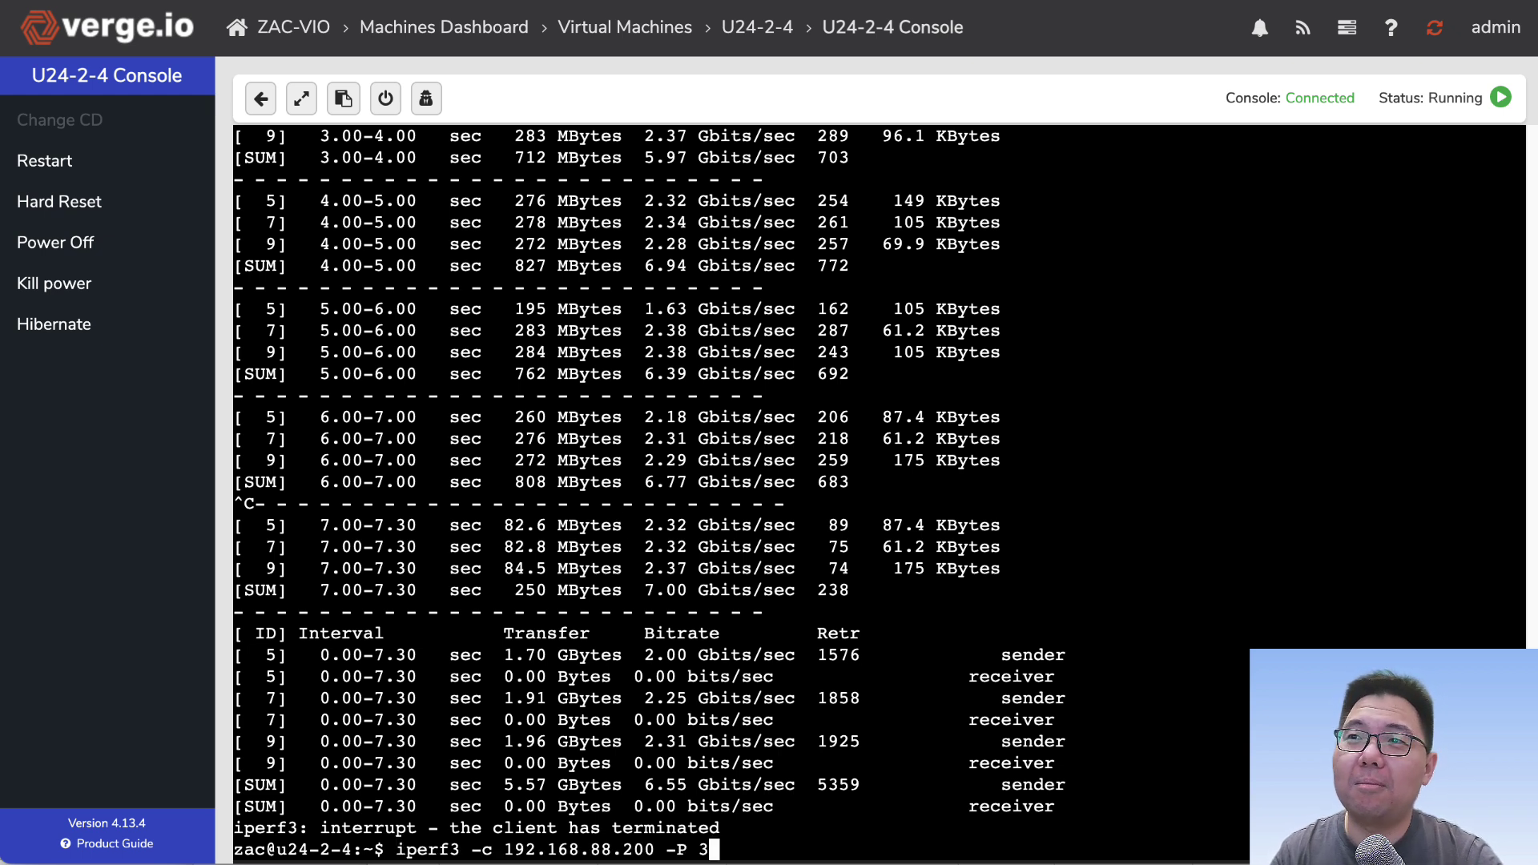
scroll(671, 352, "up", 9)
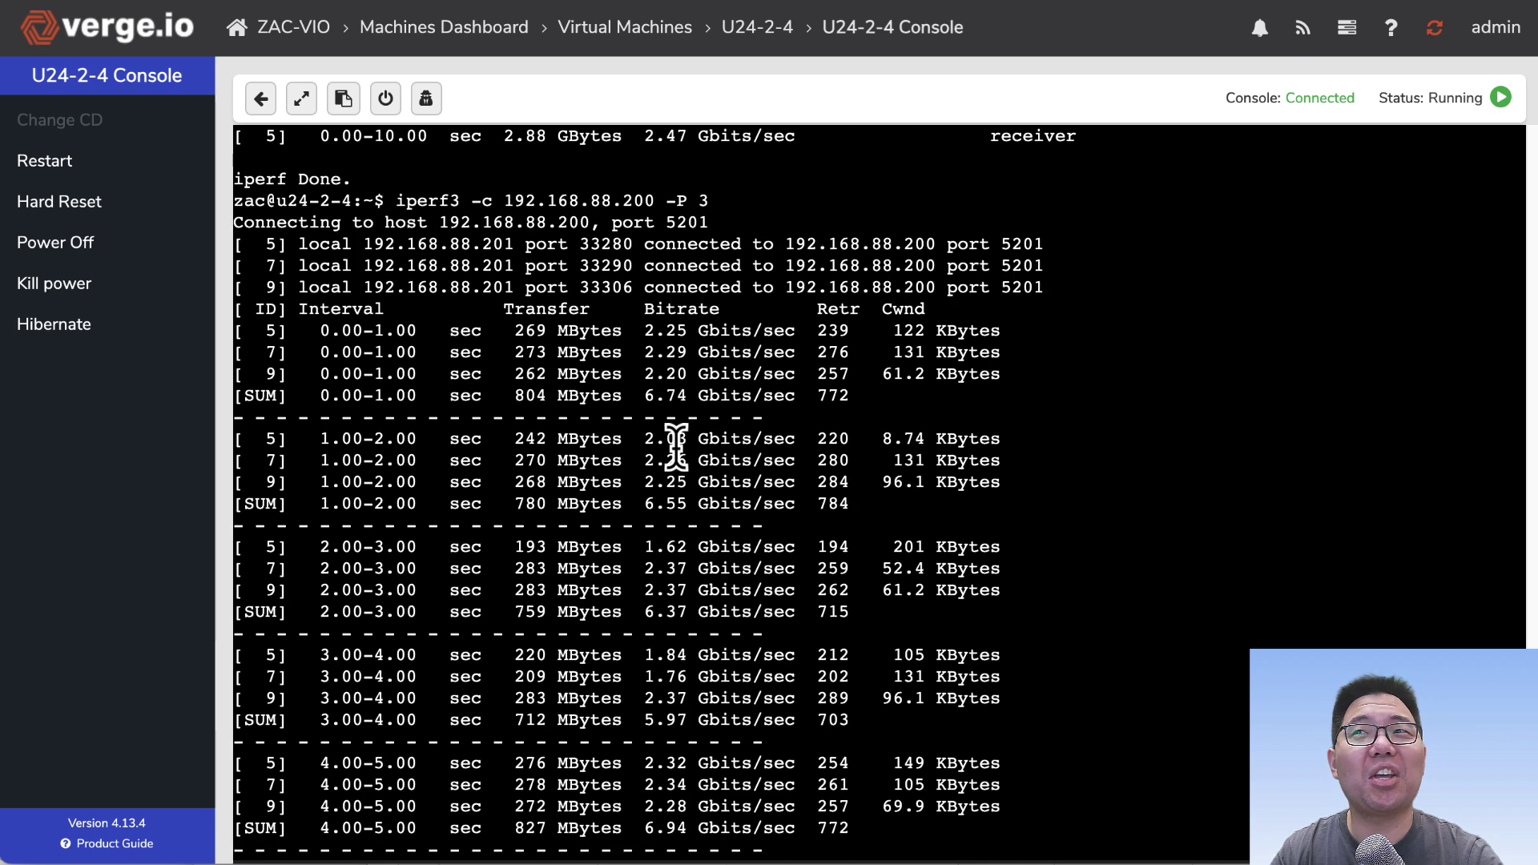
scroll(655, 496, "down", 9)
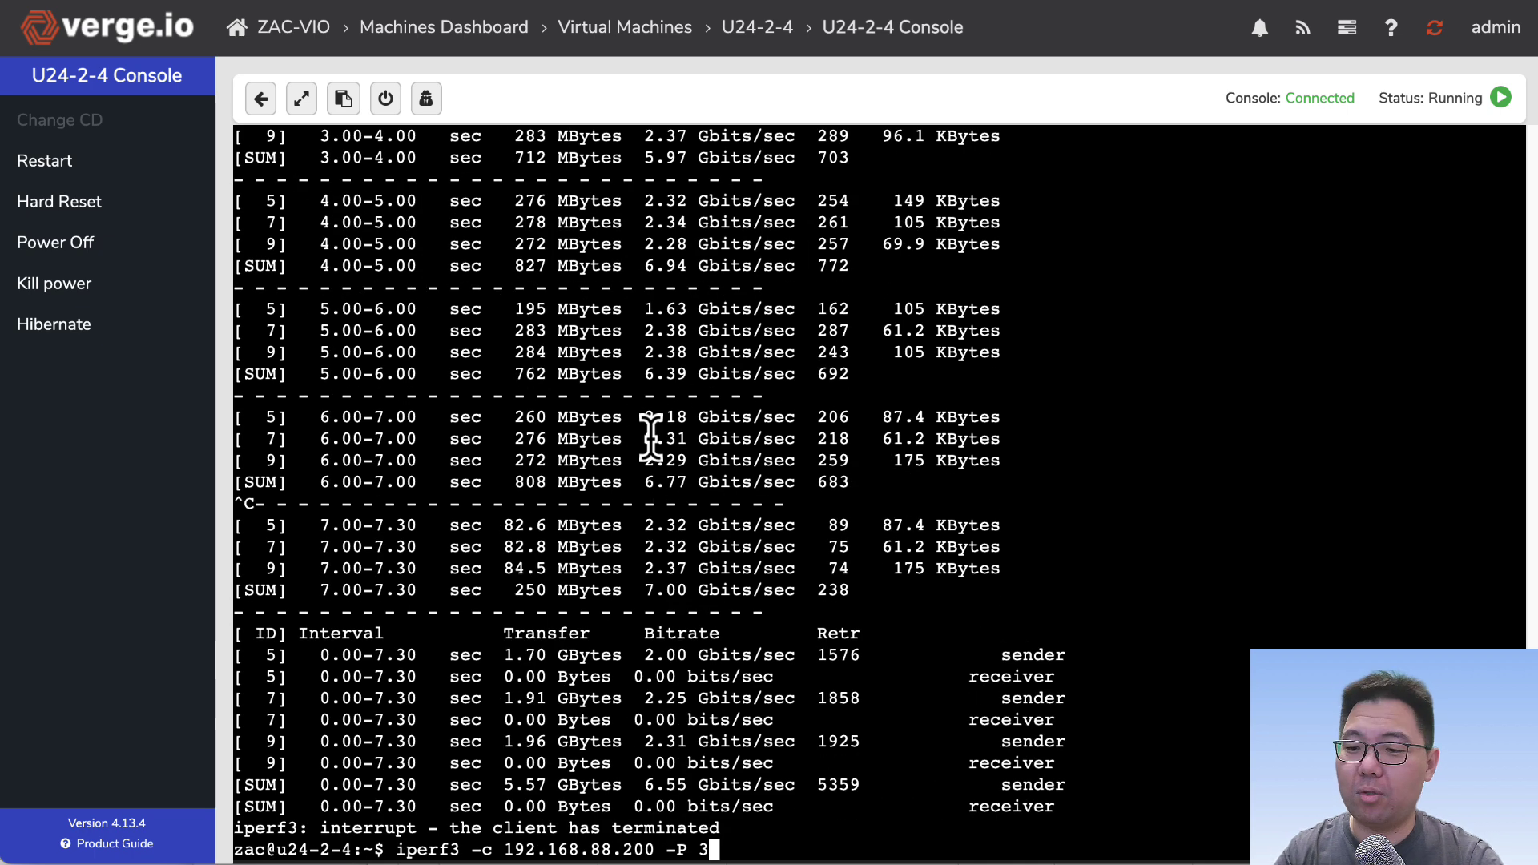
key("Return")
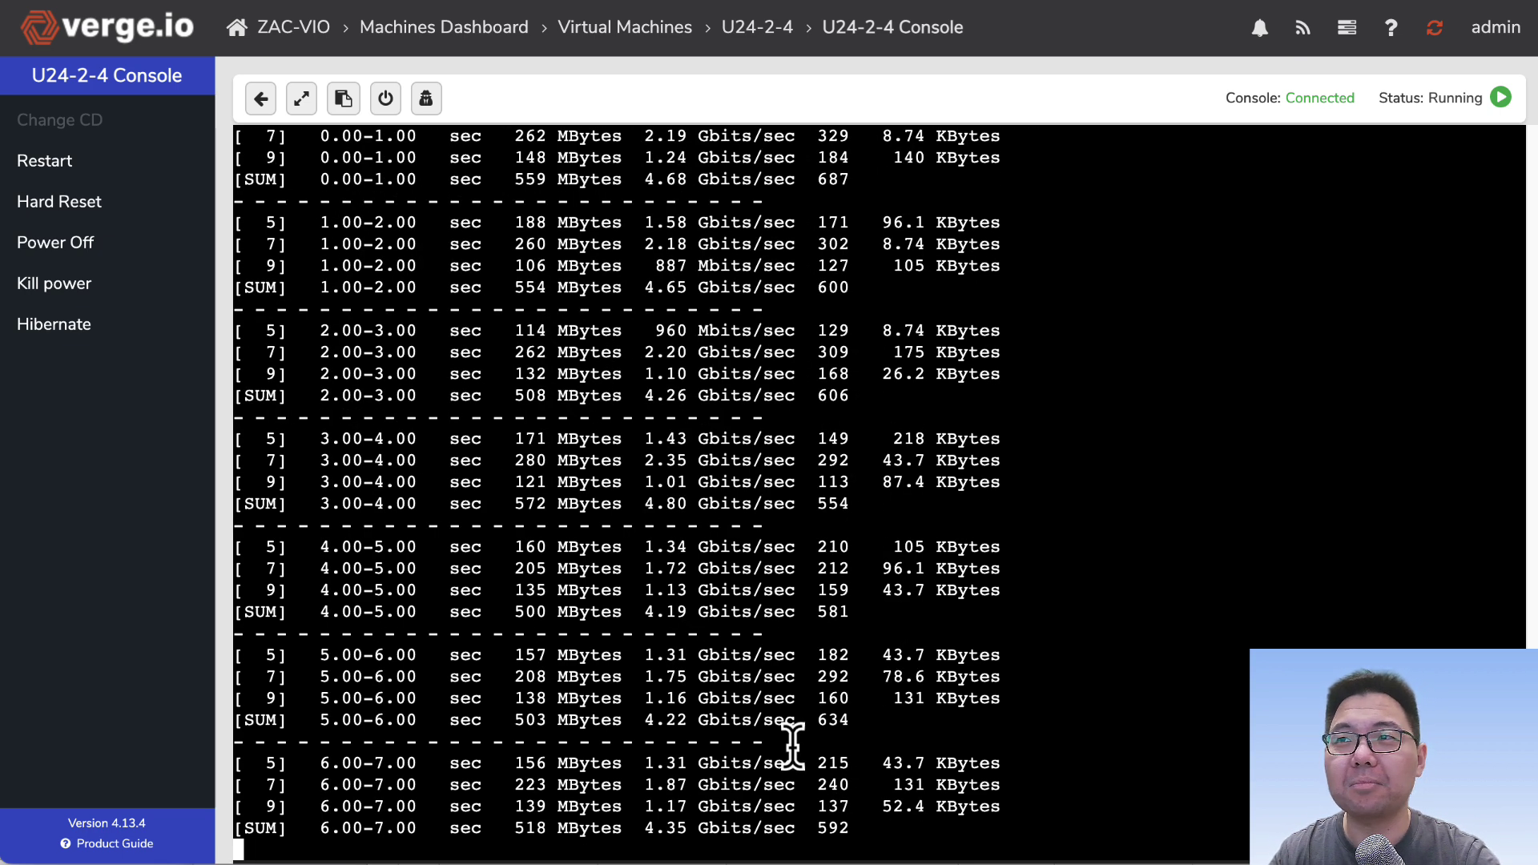
Step: Check the new run's connection port lines and stop it at 4.45 Gbits/sec total
scroll(757, 620, "down", 10)
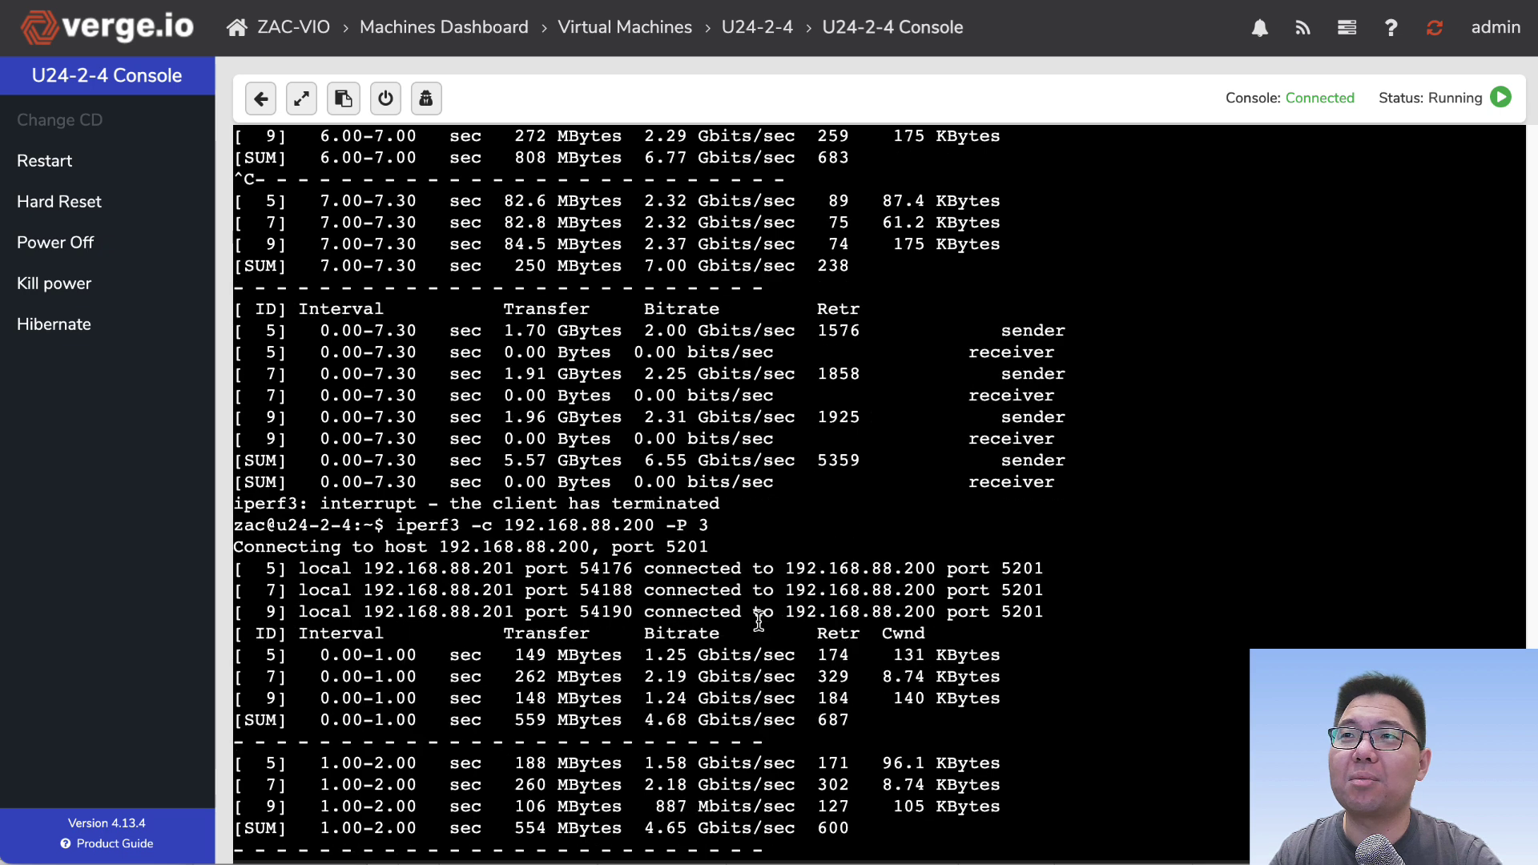
scroll(752, 620, "up", 8)
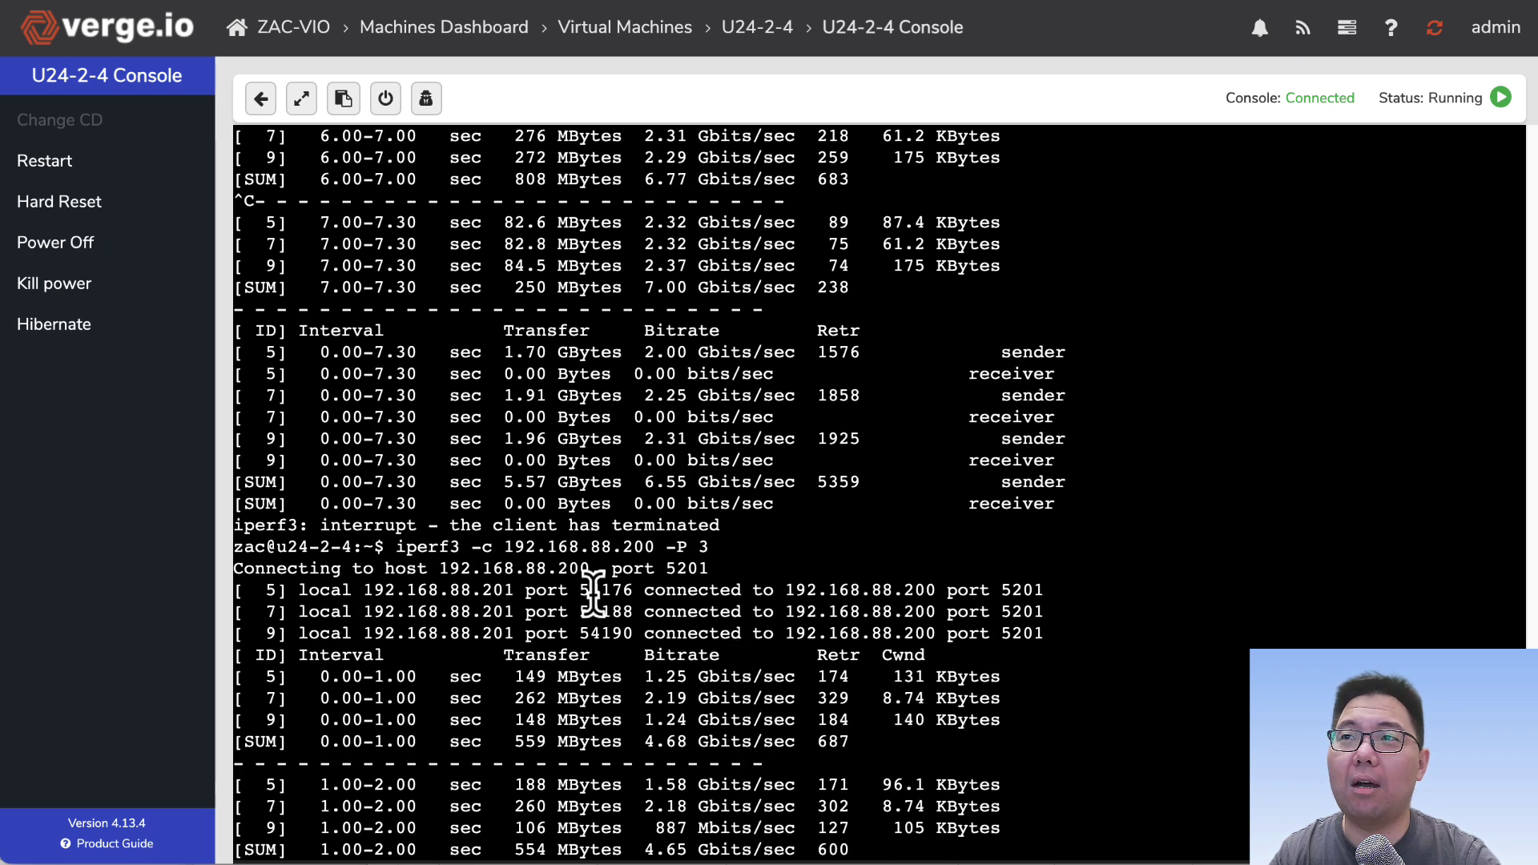
left_click_drag(620, 599, 635, 622)
left_click(640, 628)
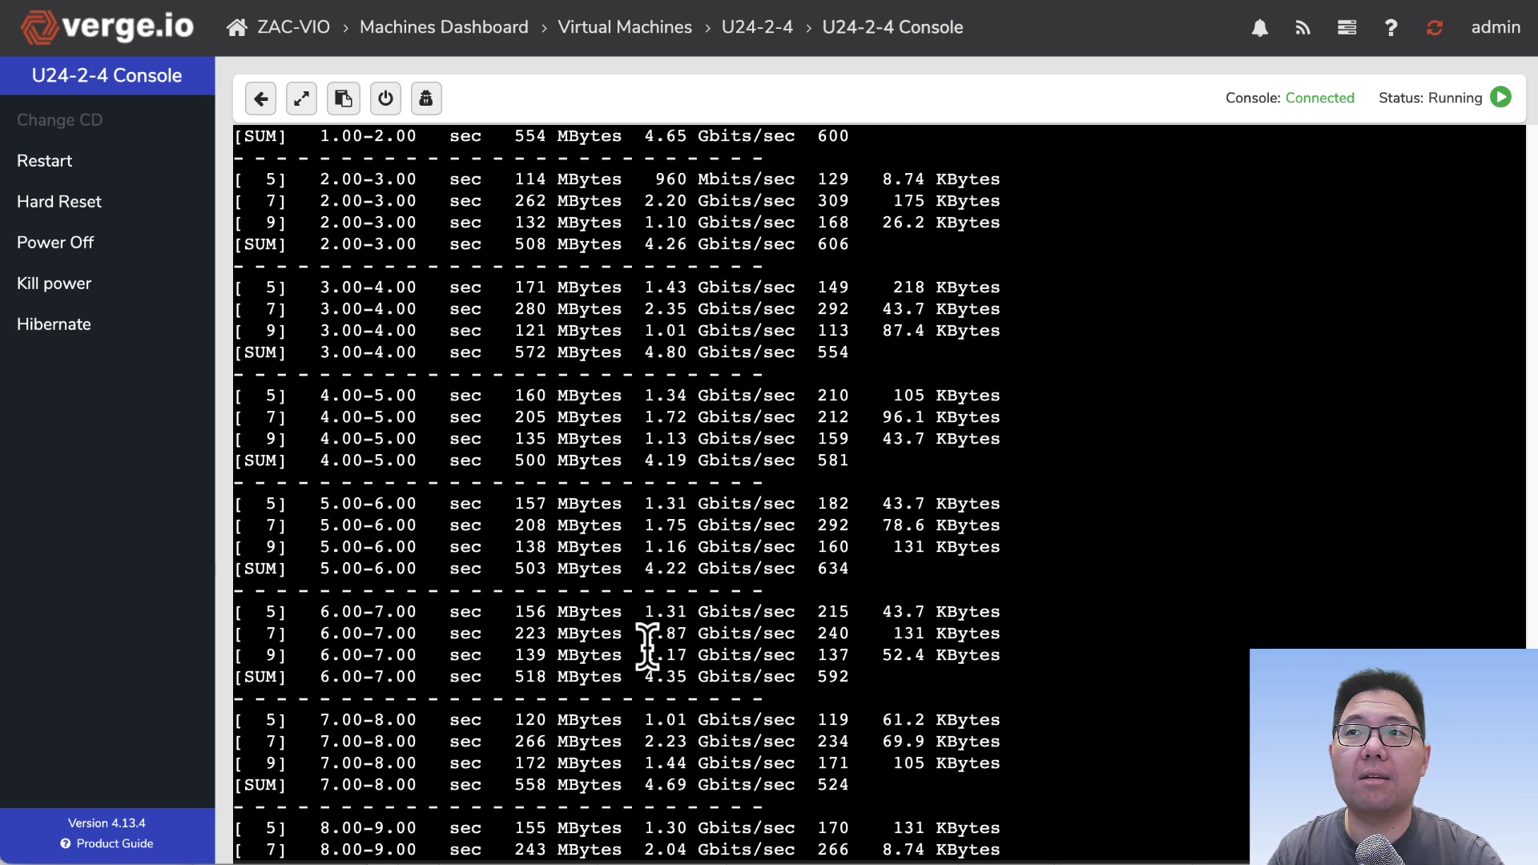
key("ctrl+c")
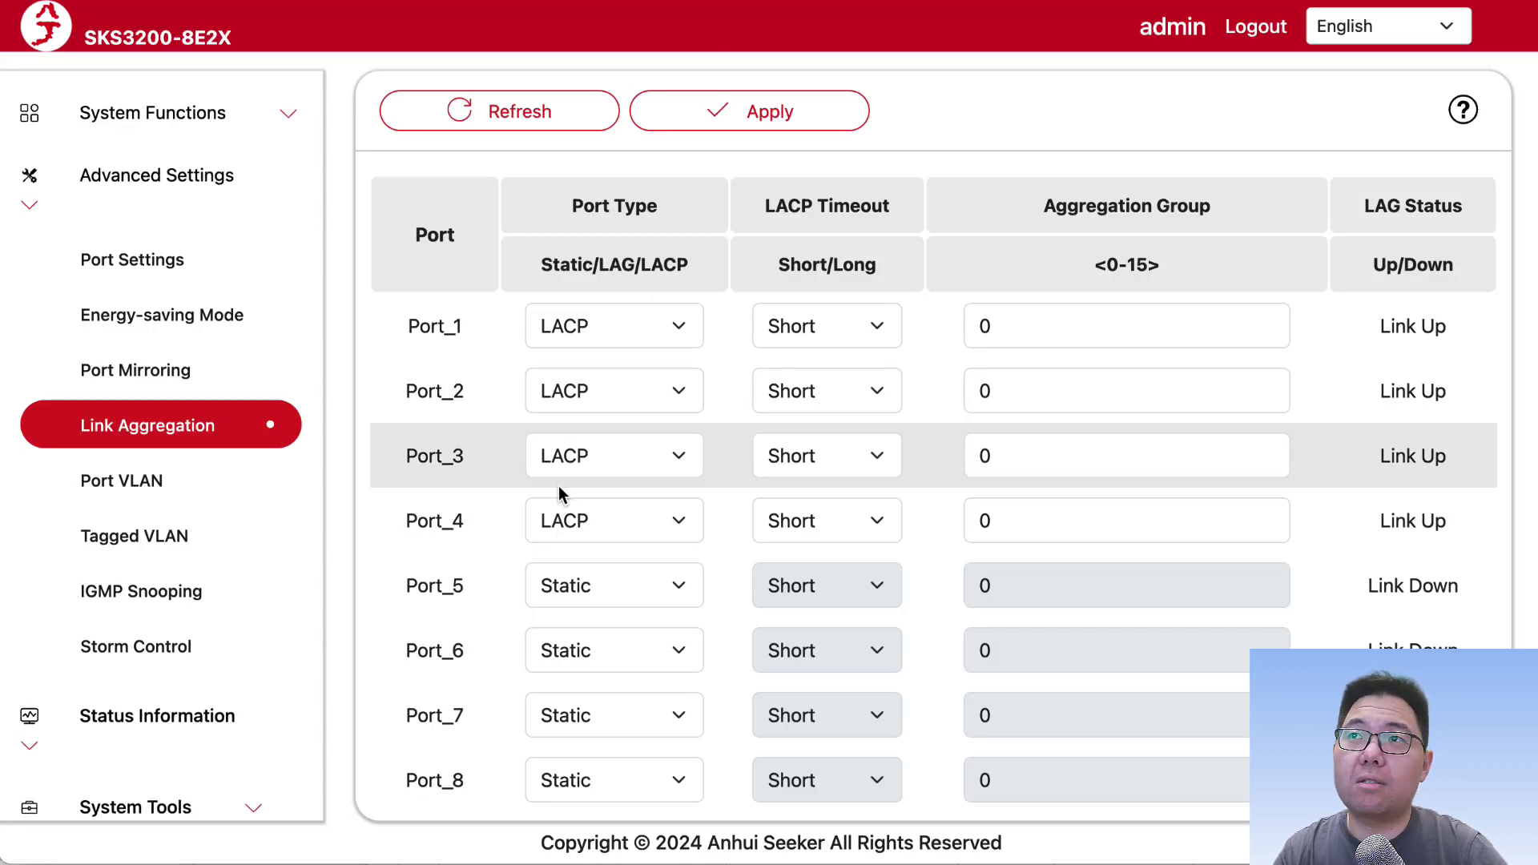
left_click(1028, 510)
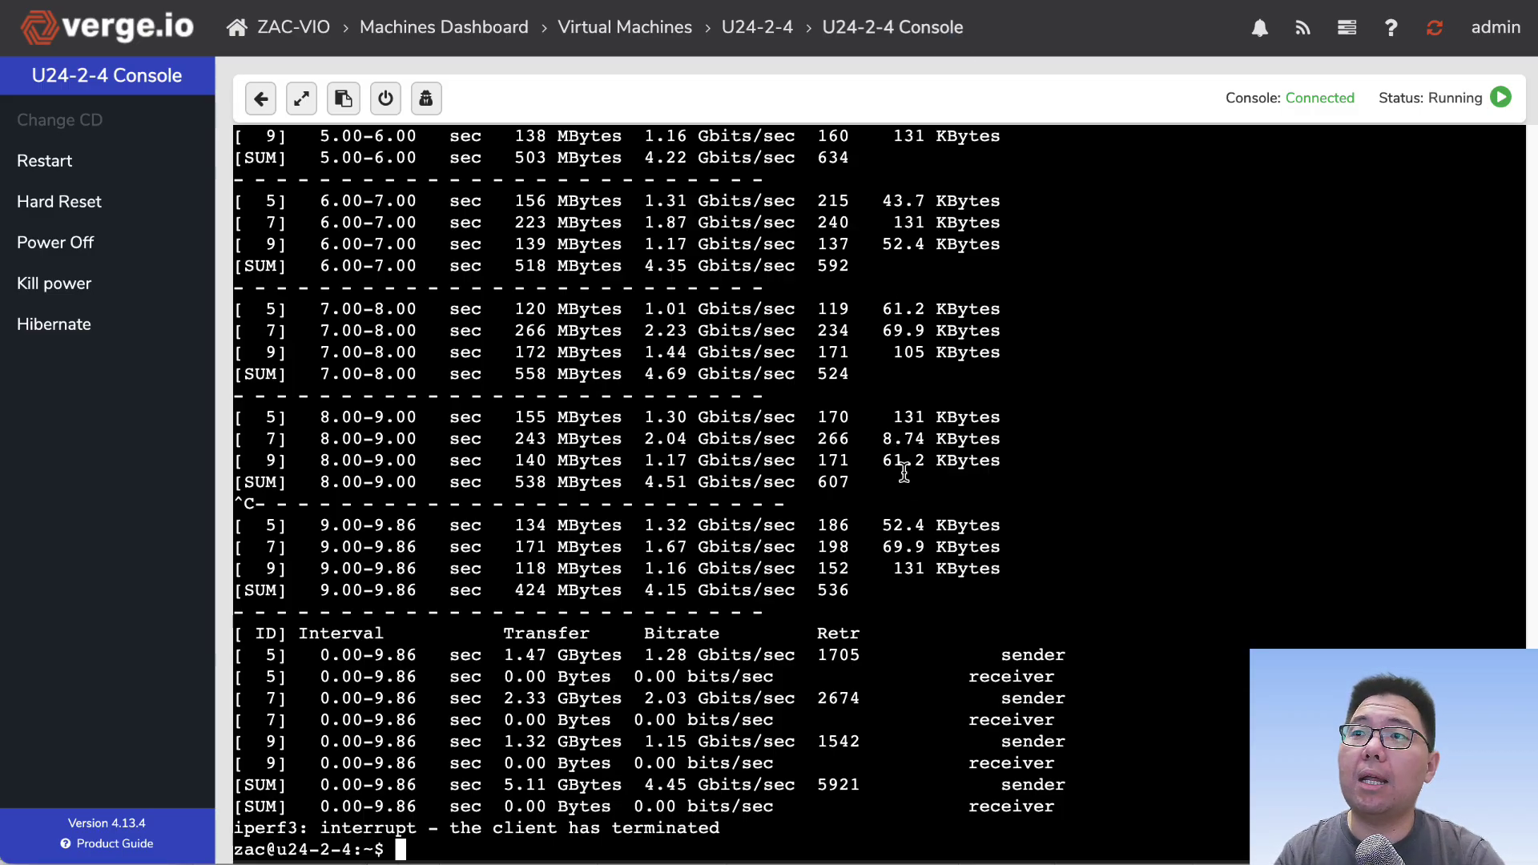
Step: Run iperf3 with -P 20 and highlight the [SUM] totals: 8.14 sent, 8.13 Gbits/sec received
key("Up")
key("BackSpace")
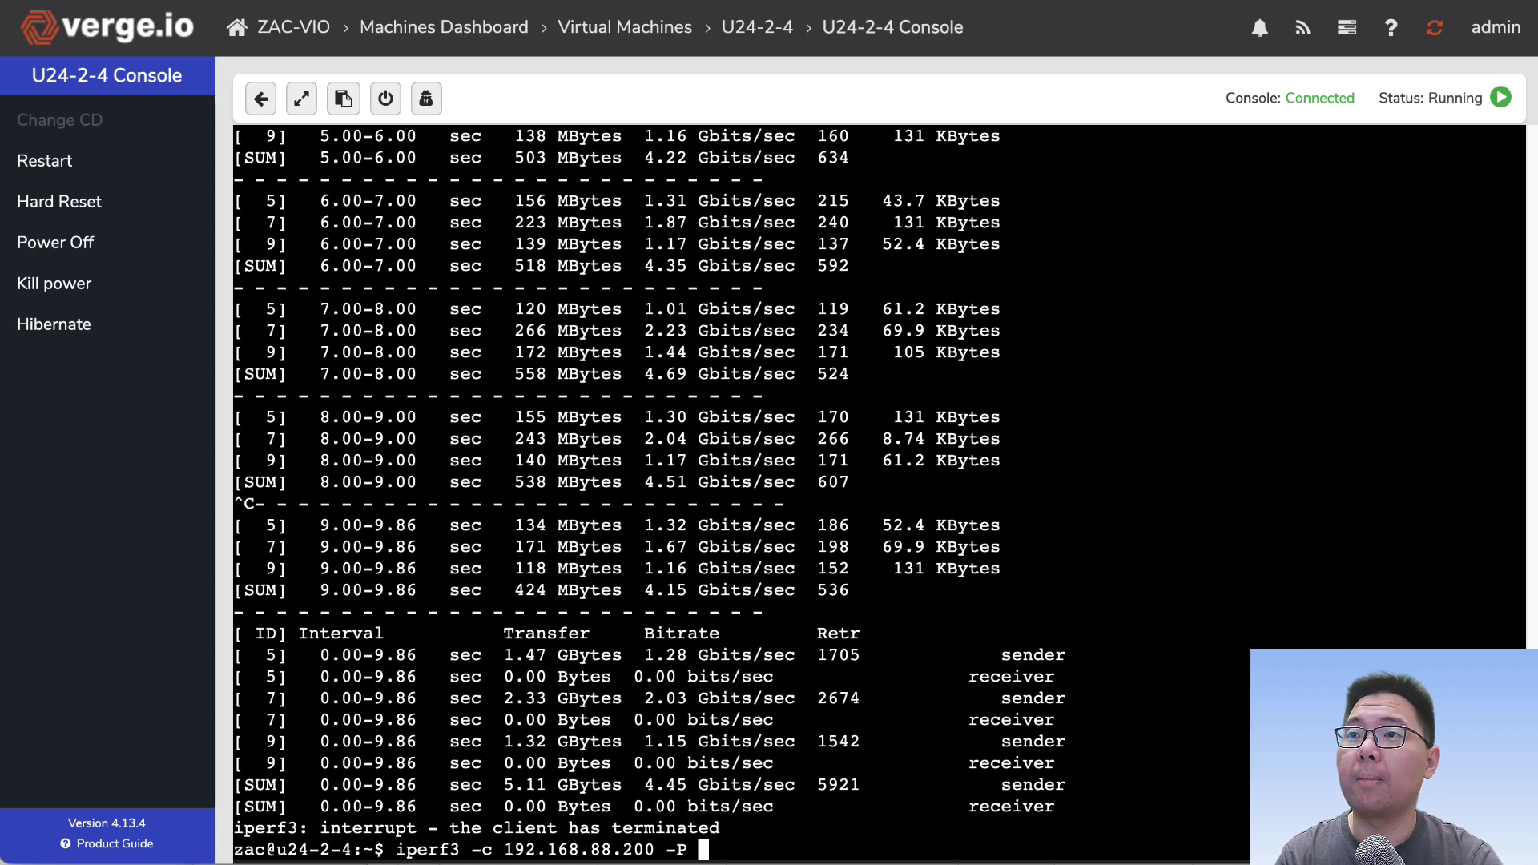
type("20")
key("Return")
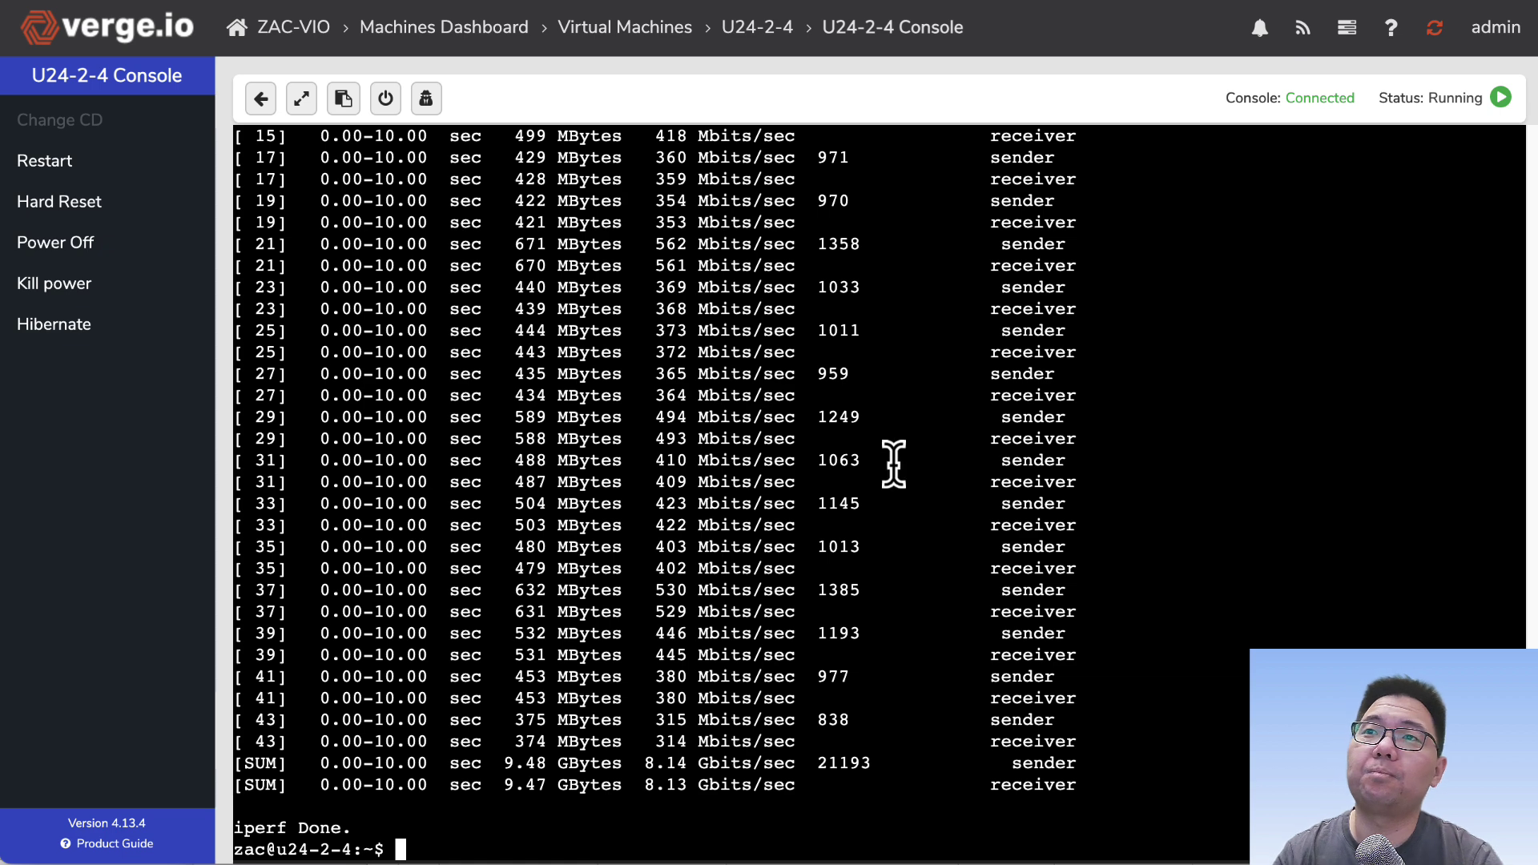
left_click_drag(716, 418, 756, 601)
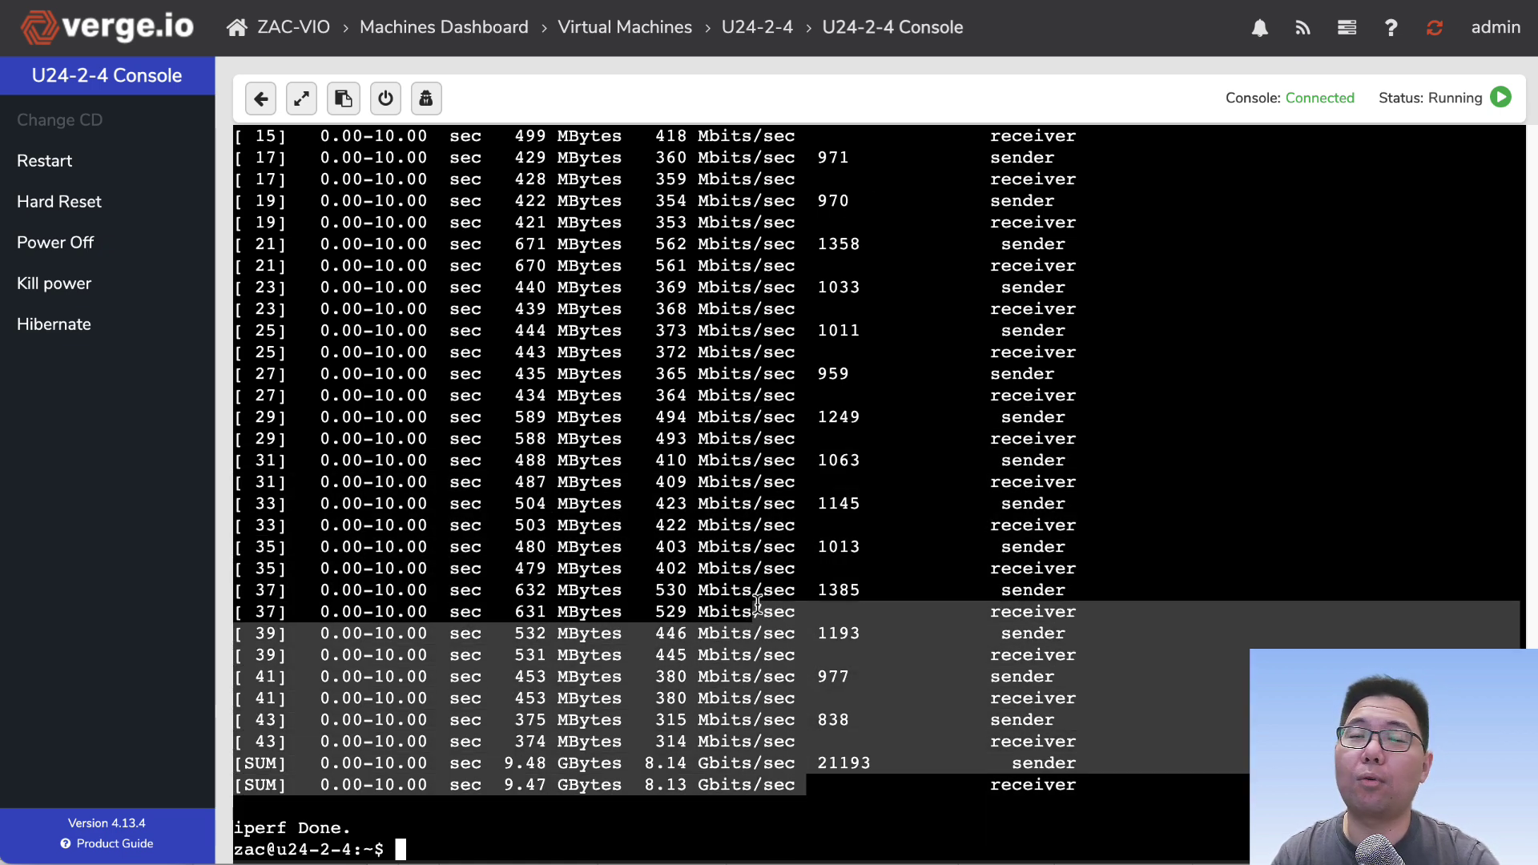
left_click(731, 807)
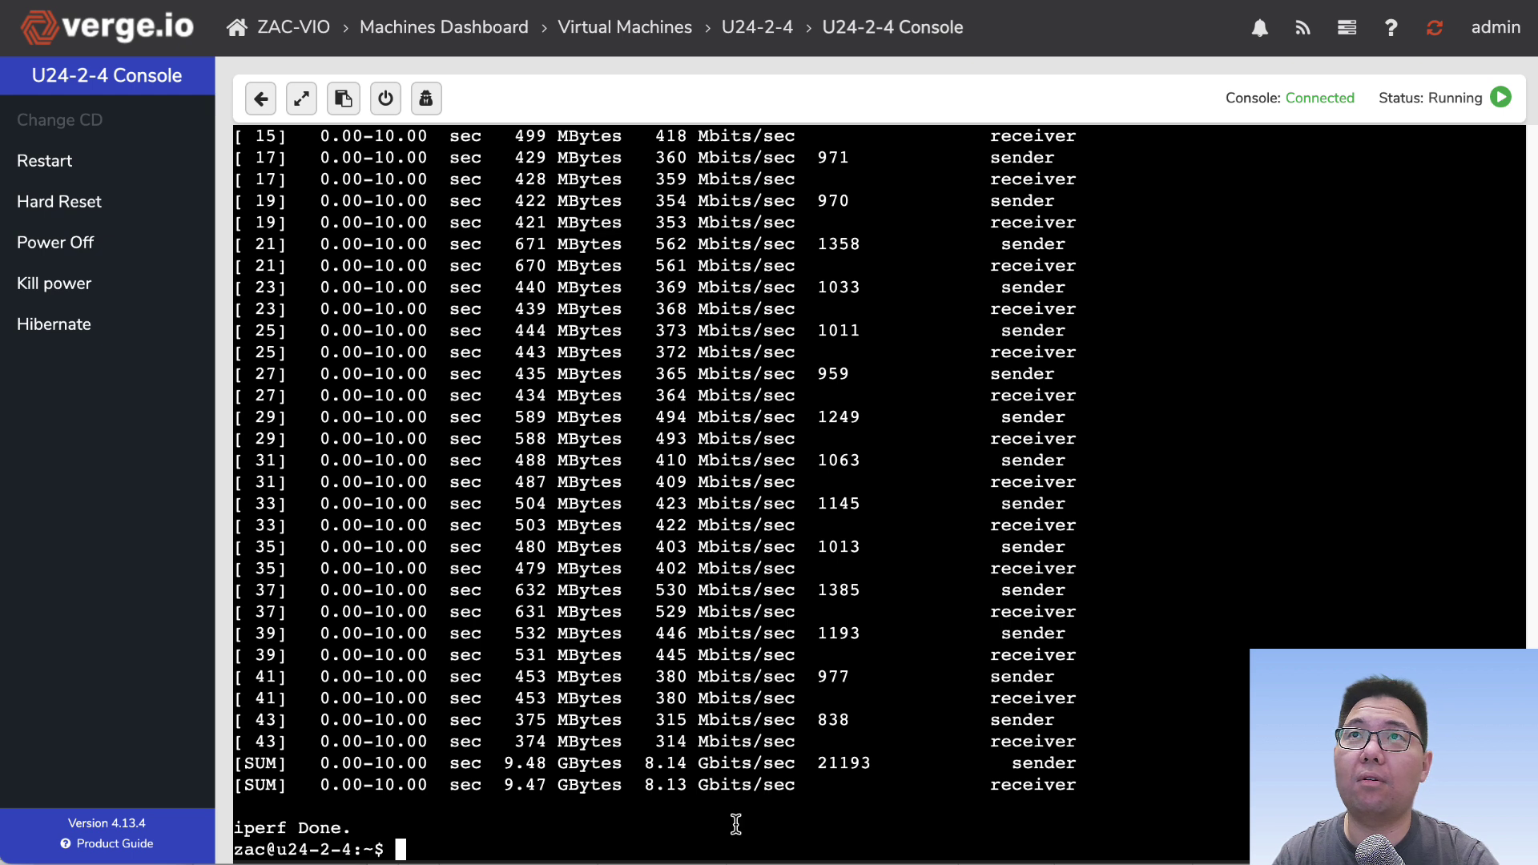